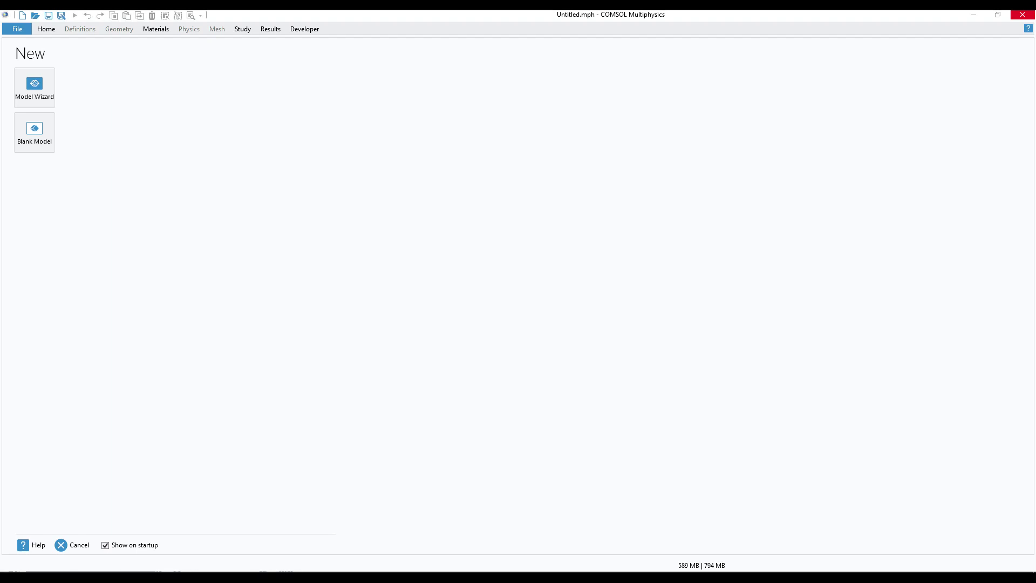
Step: Start a blank model and add a 2D axisymmetric component
click(46, 133)
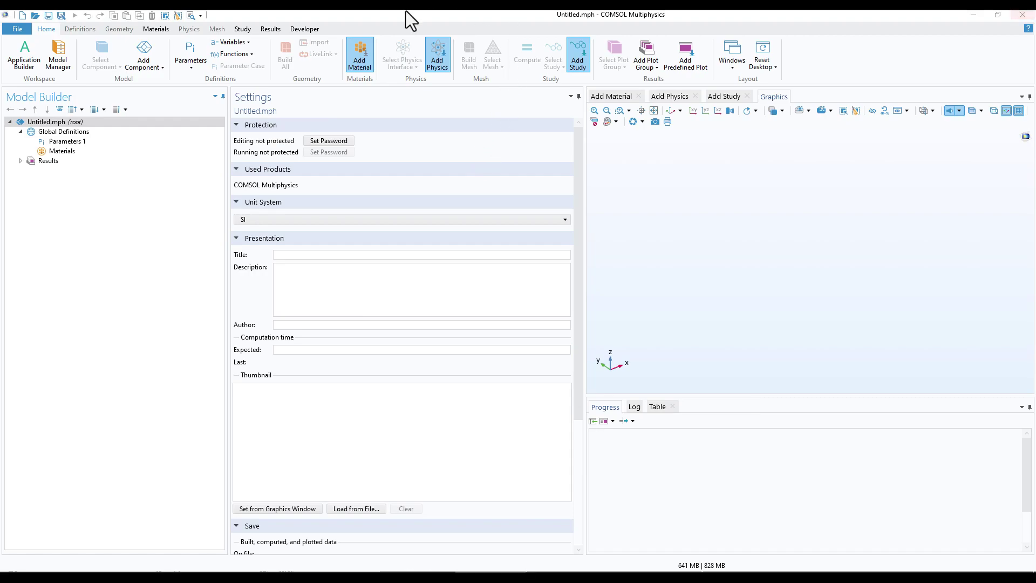
click(157, 60)
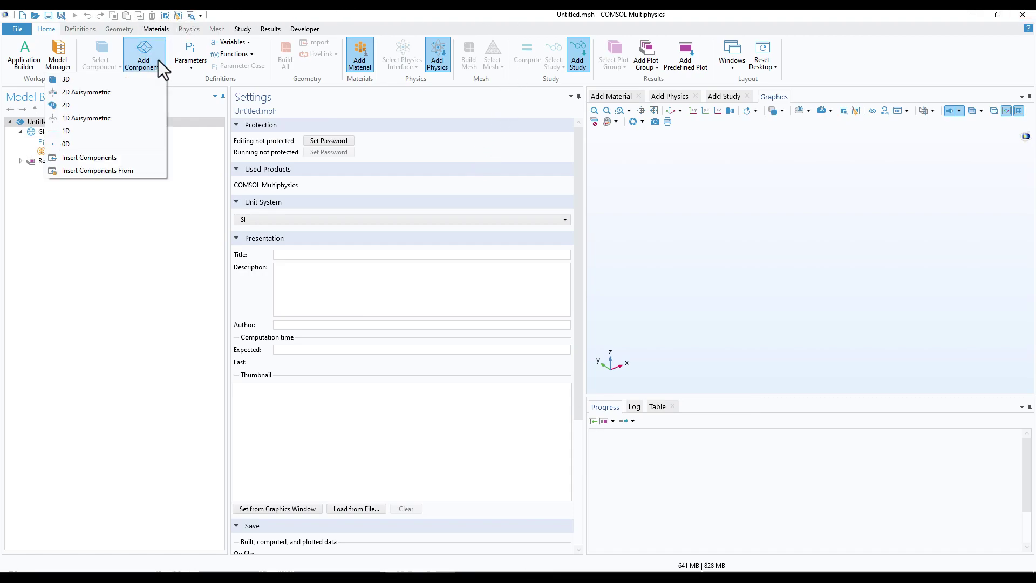
click(126, 94)
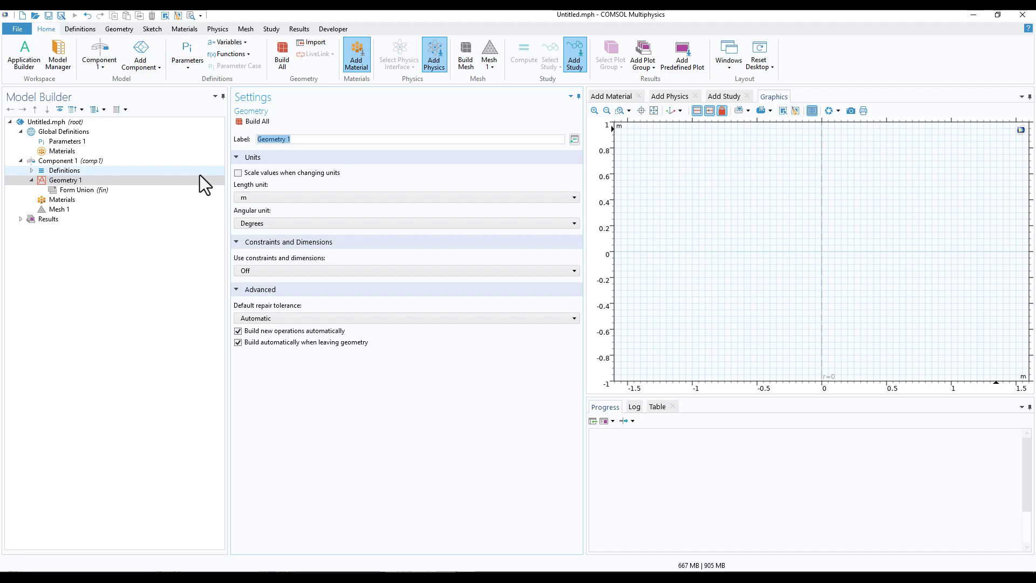
Step: Build a square with side length 0.1 positioned at z -0.05, and zoom to fit it
click(130, 31)
click(240, 43)
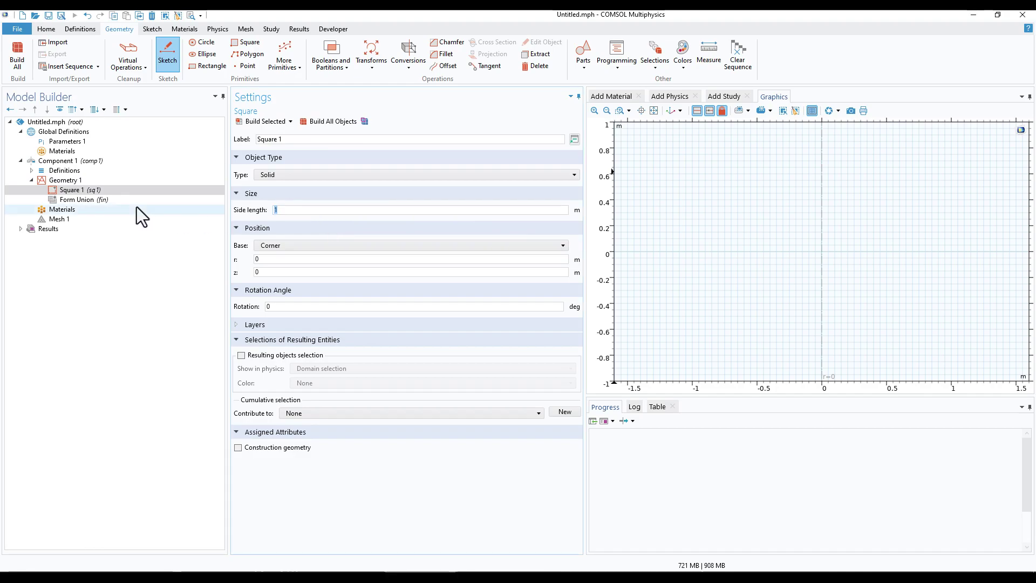
text(0.1)
click(259, 120)
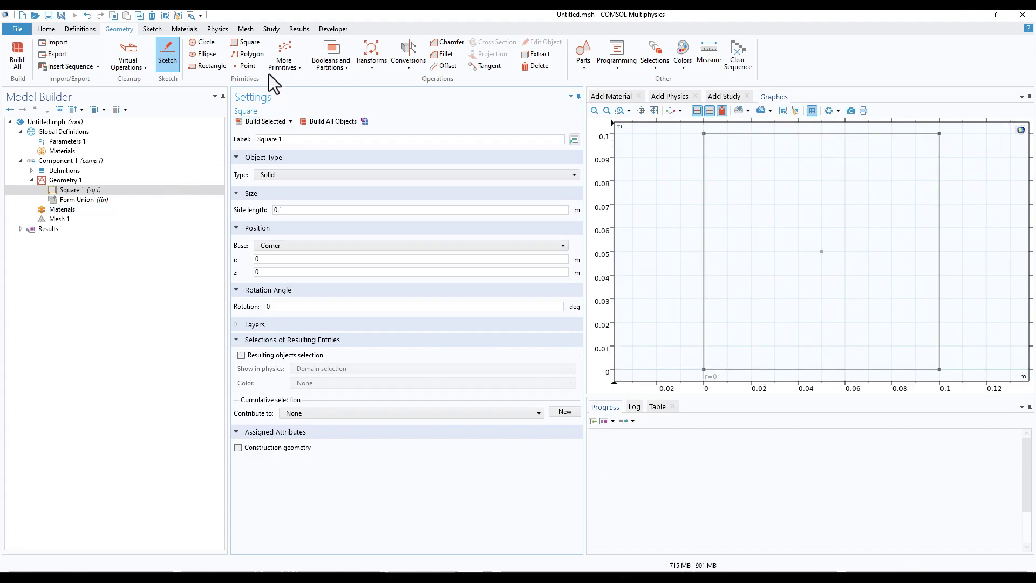
double_click(264, 273)
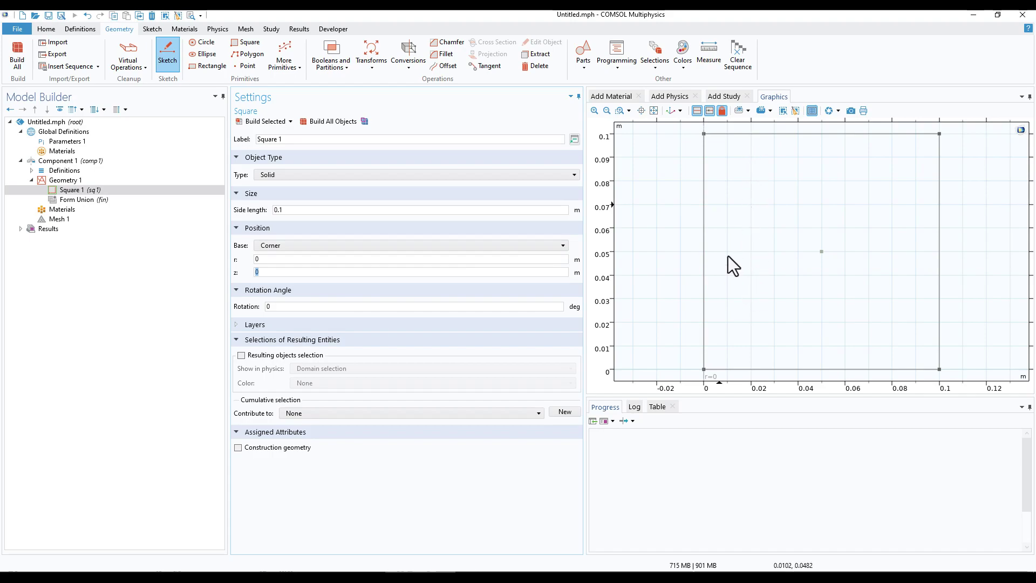
text(-0.05)
click(280, 121)
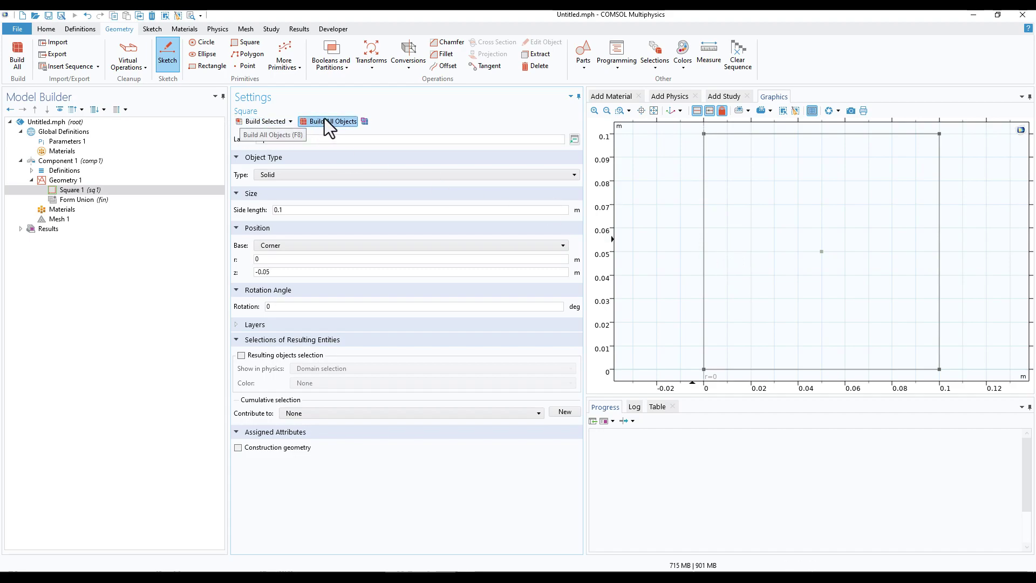
click(653, 111)
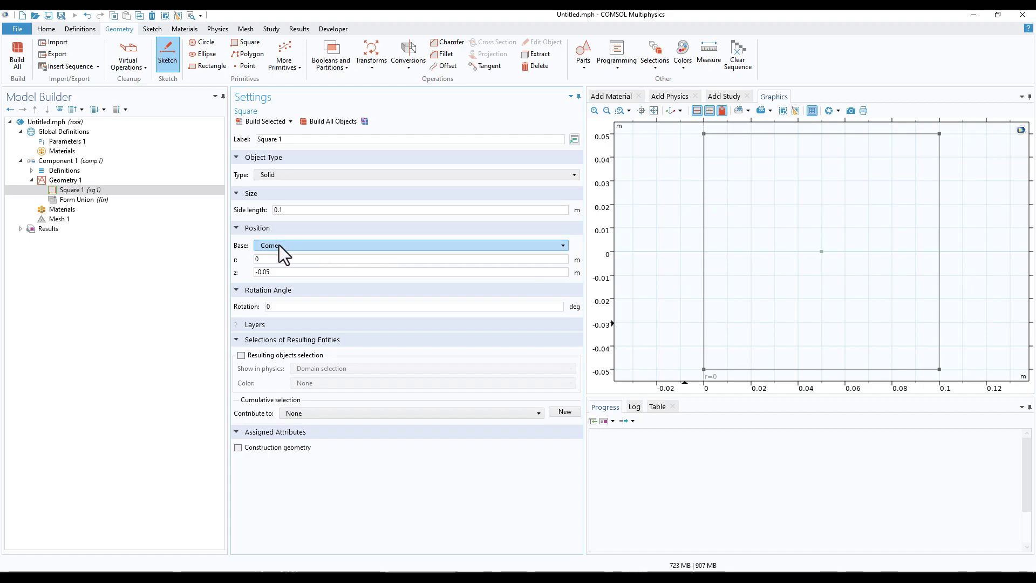
click(261, 271)
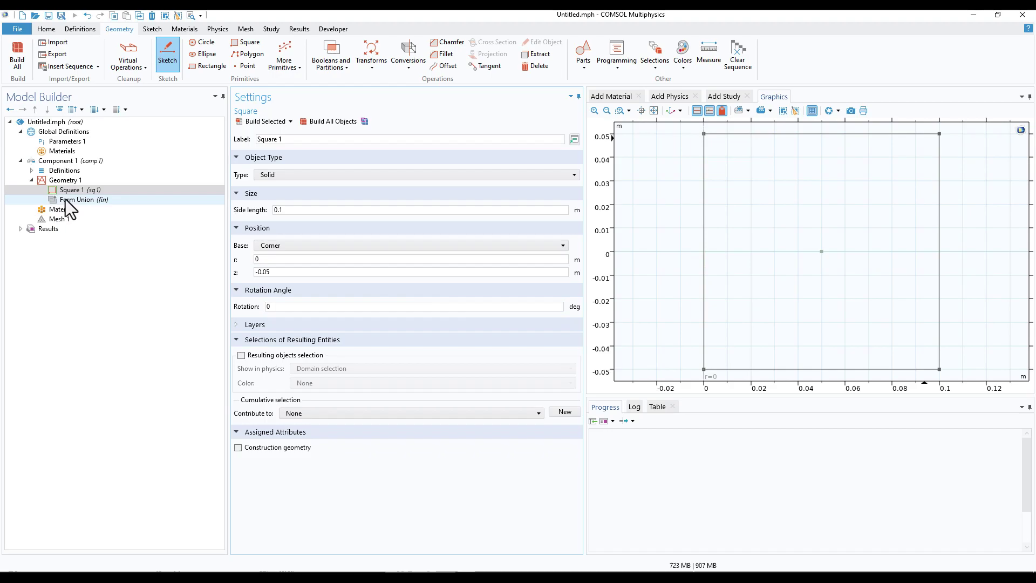
Step: Build a 0.08 by 0.02 rectangle at z -0.021 and turn off sketch mode
click(212, 67)
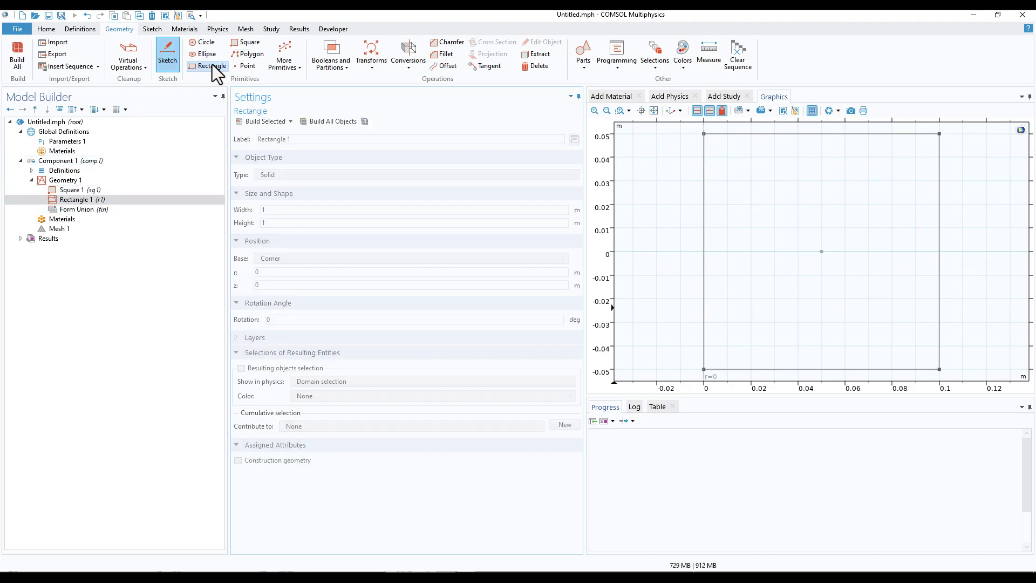
double_click(270, 212)
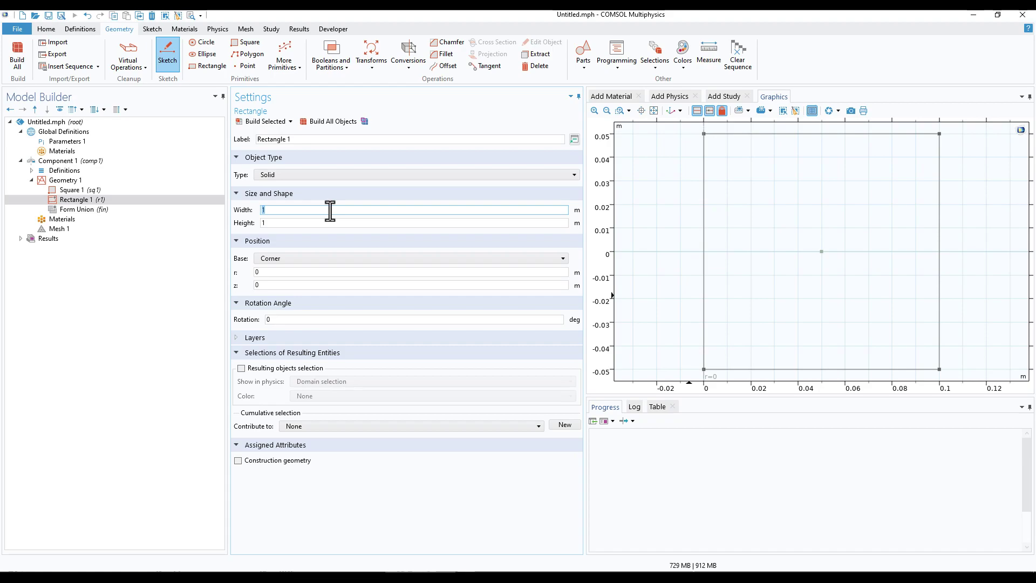
text(0.08)
key(Tab)
text(0.02)
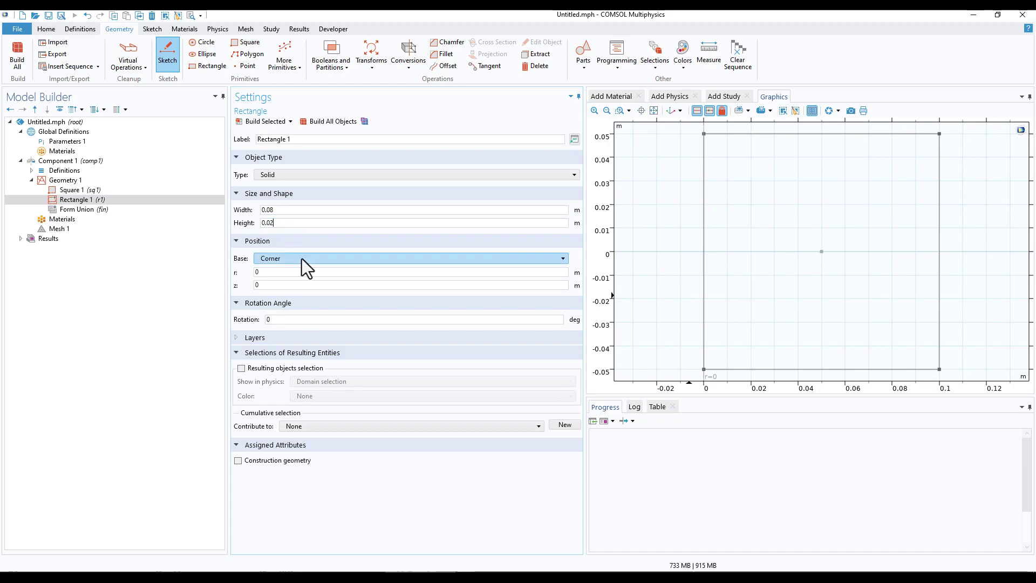
double_click(257, 285)
click(264, 121)
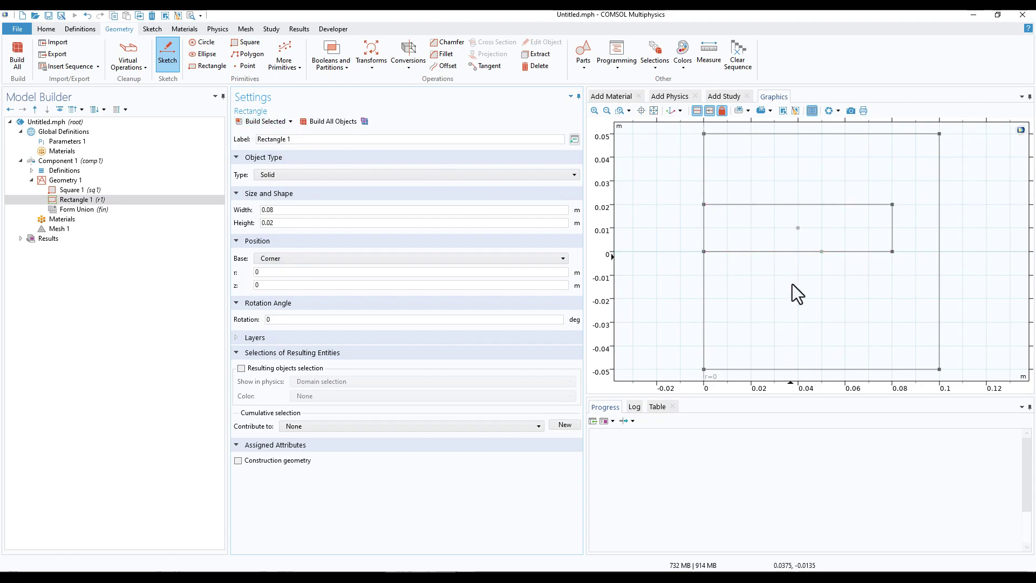
double_click(303, 284)
text(-0.021)
click(335, 125)
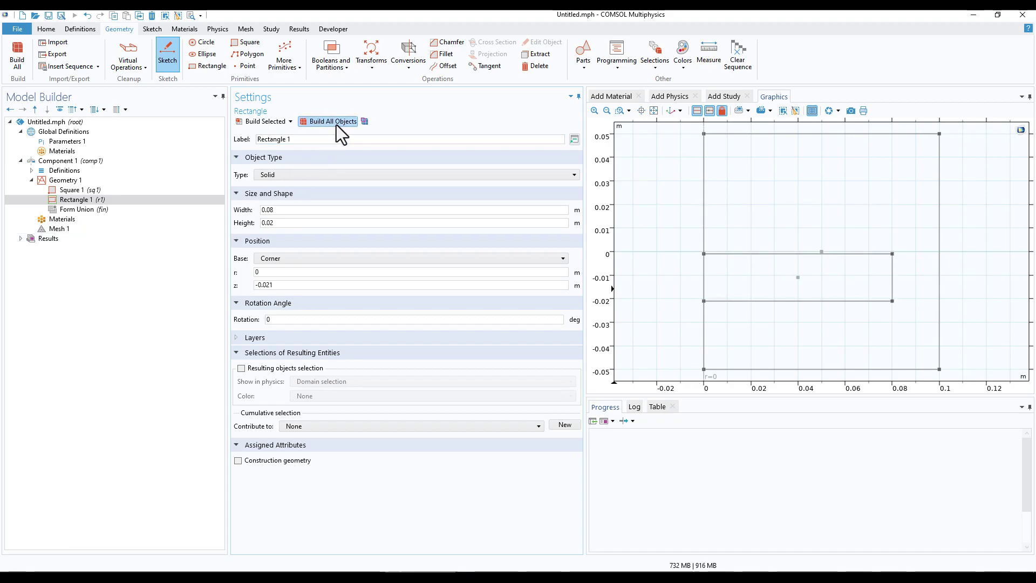
click(172, 57)
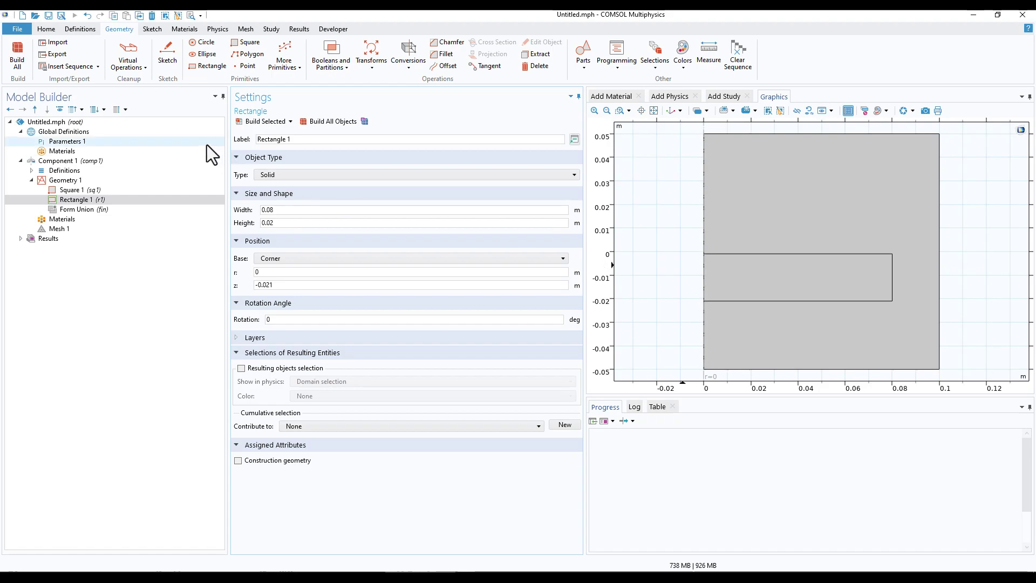
Step: Add a circle labelled 'coil 1' and define parameter wire_r as 2.5[mm]
click(207, 45)
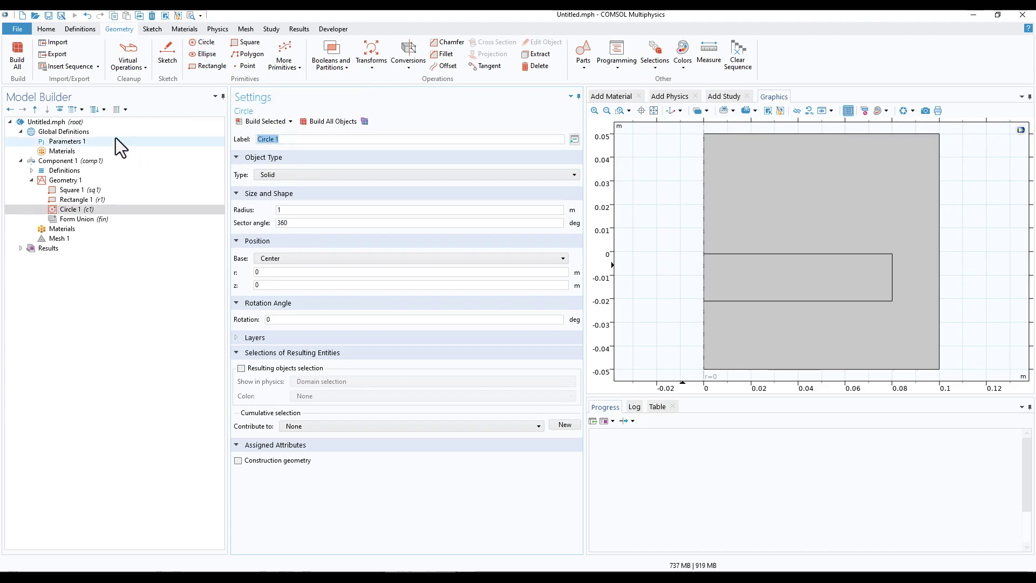
text(coil 1)
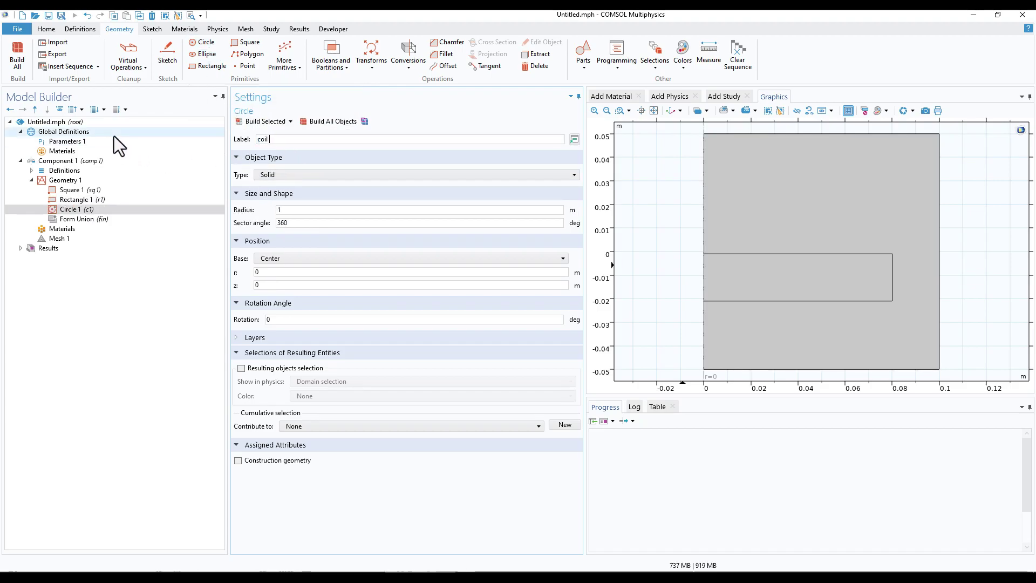
click(77, 141)
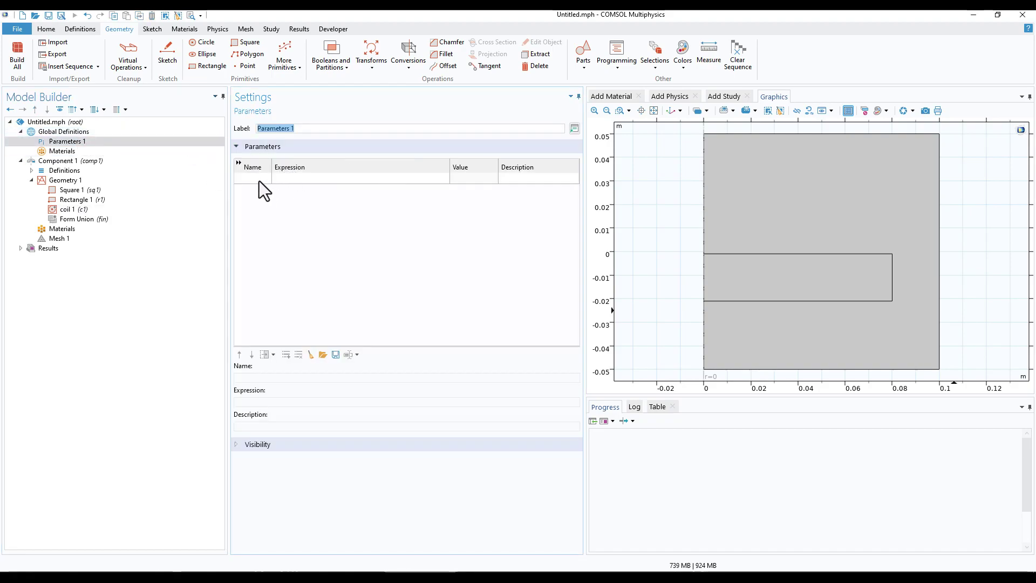
click(258, 181)
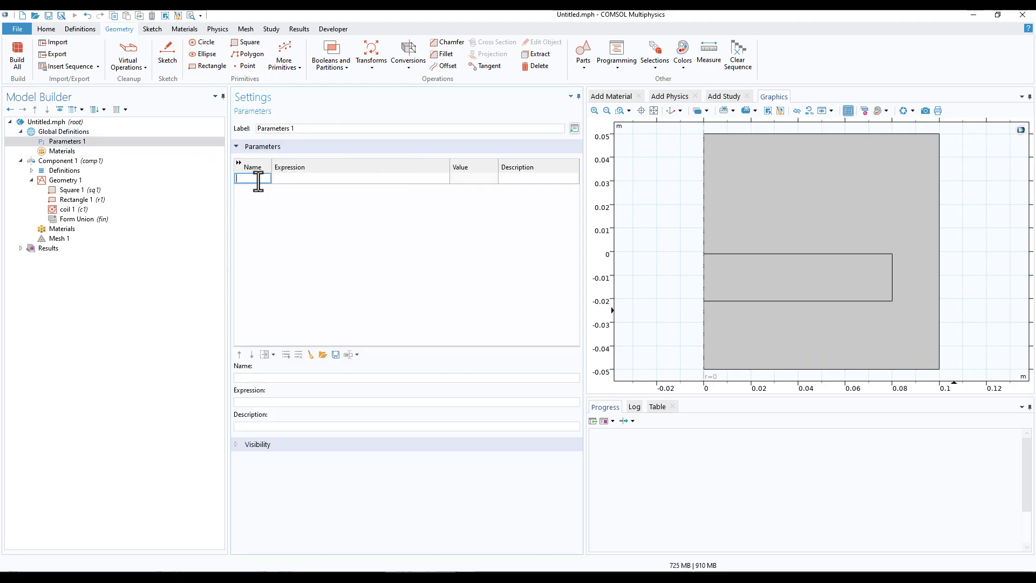
text(wire_r)
key(Tab)
text(2.)
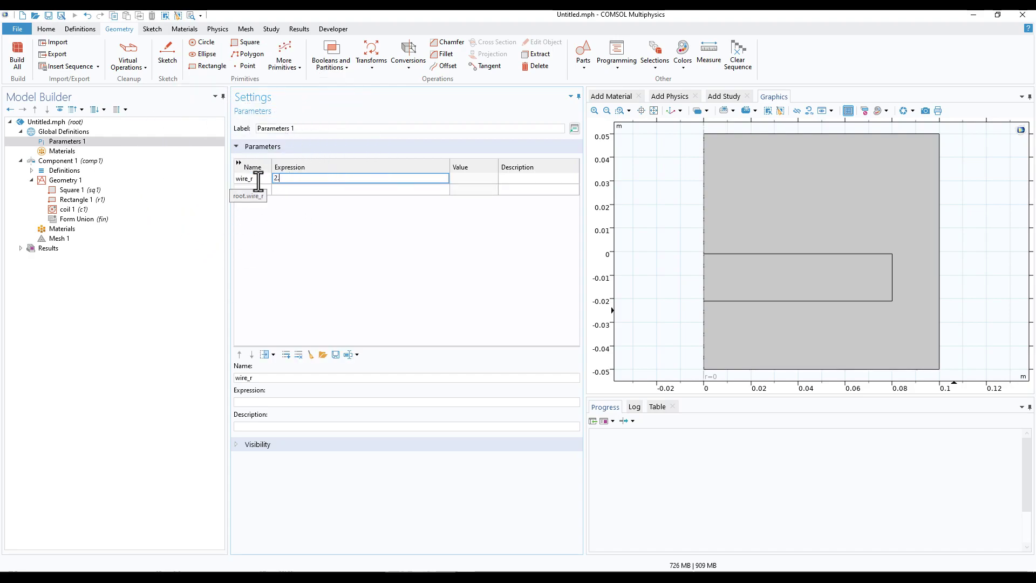
text(5[mm])
key(Return)
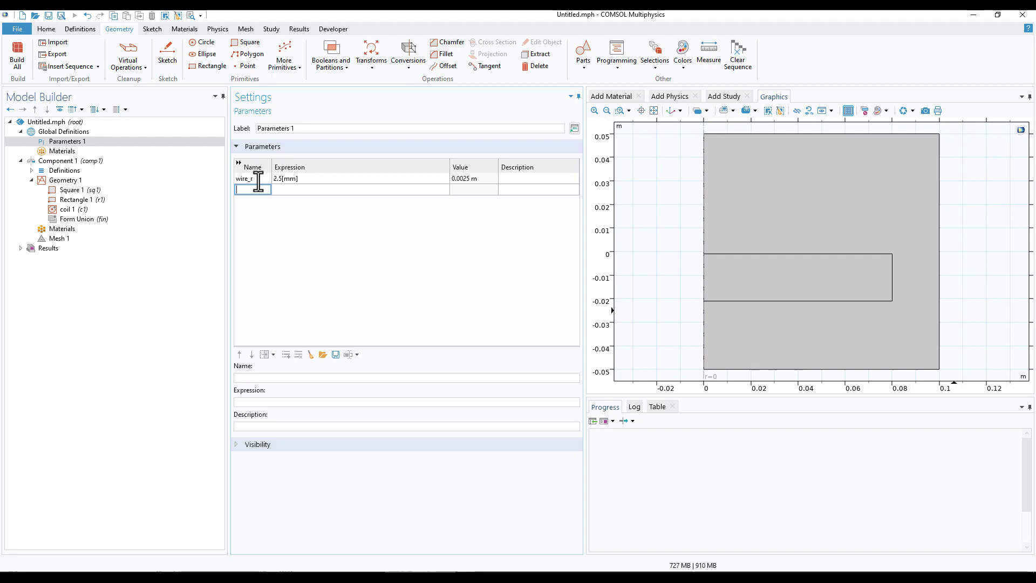
Step: Define parameters rd_wire = 0.0125[m] and rd_wire_2 = 0.0185[m], then copy wire_r's name
text(rd_wire)
key(Tab)
text(0)
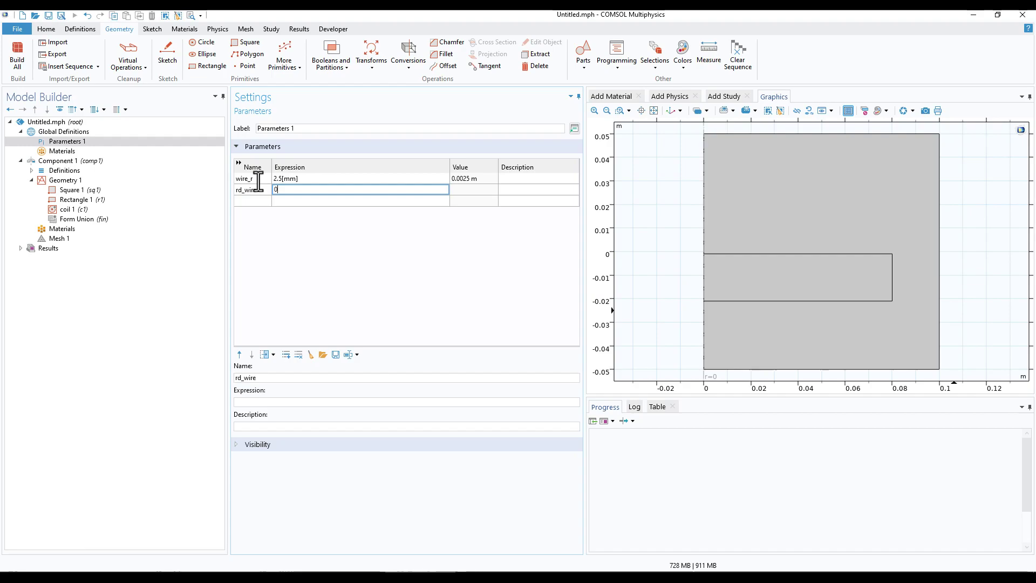
text(.0125[m])
key(Tab)
key(Tab)
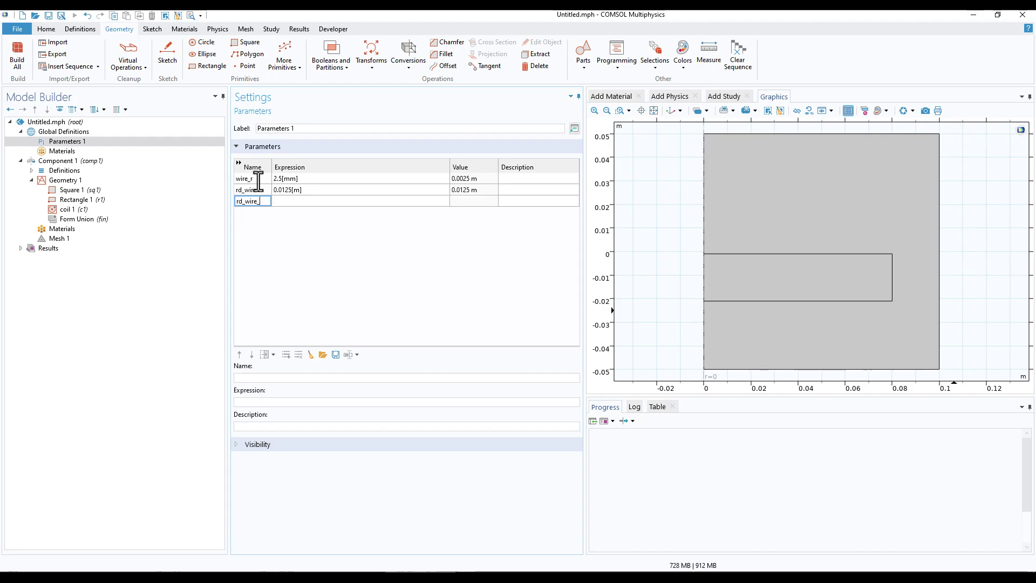
key(Tab)
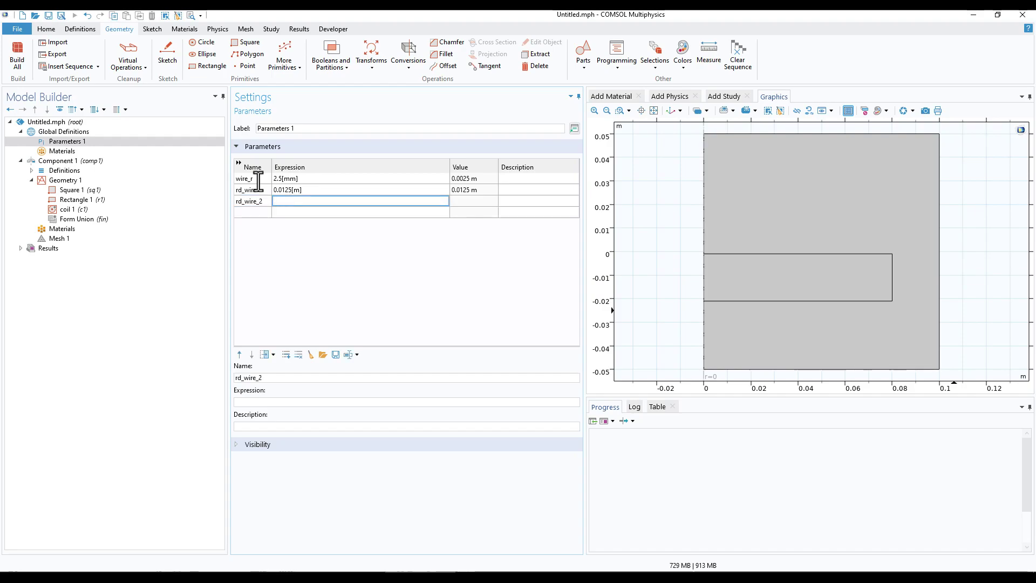
text(0.0185[m)
click(257, 213)
click(255, 179)
key(ctrl+c)
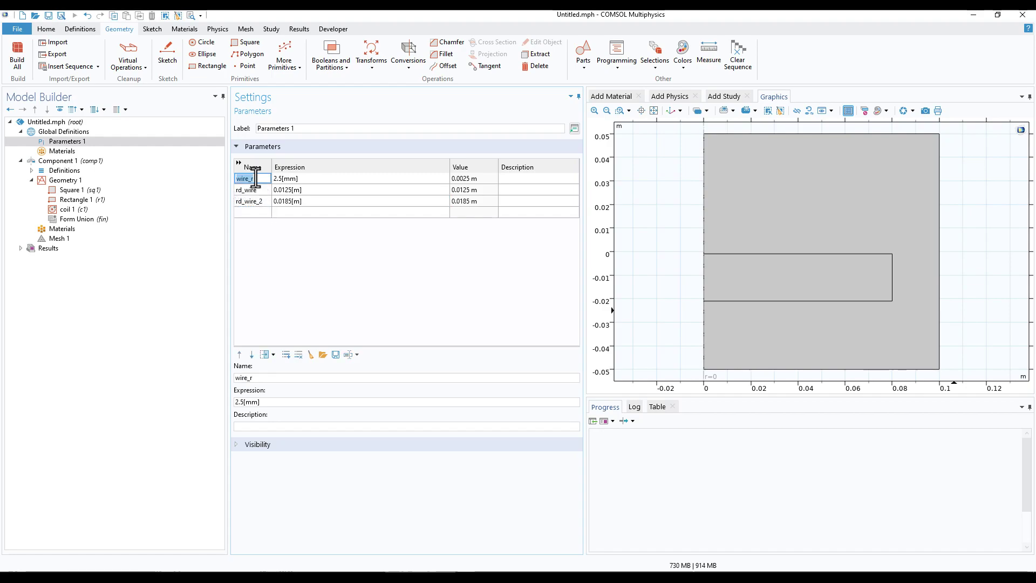
right_click(244, 183)
Step: Set coil 1's radius to wire_r and build the circle
click(82, 208)
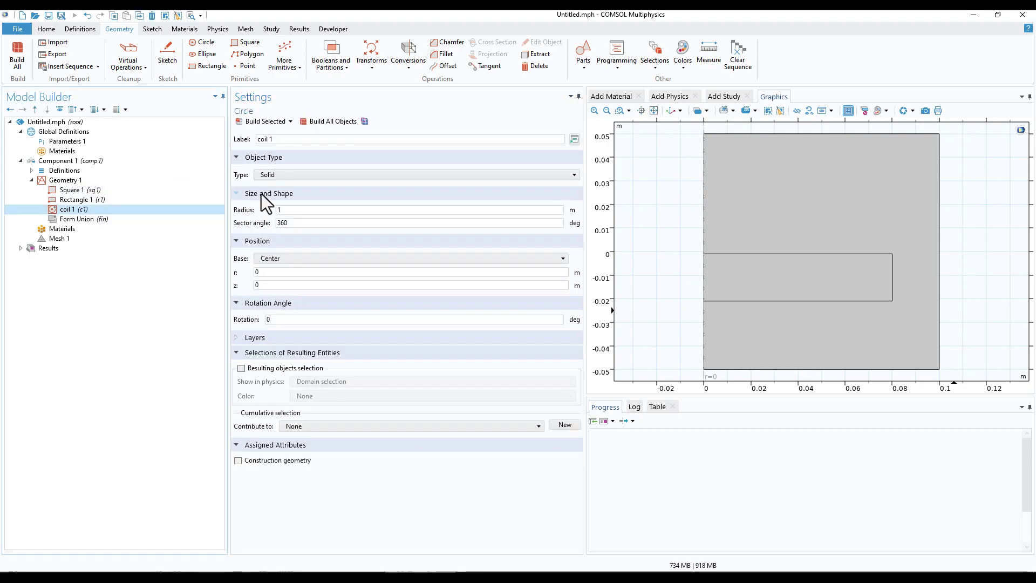
double_click(275, 212)
right_click(280, 212)
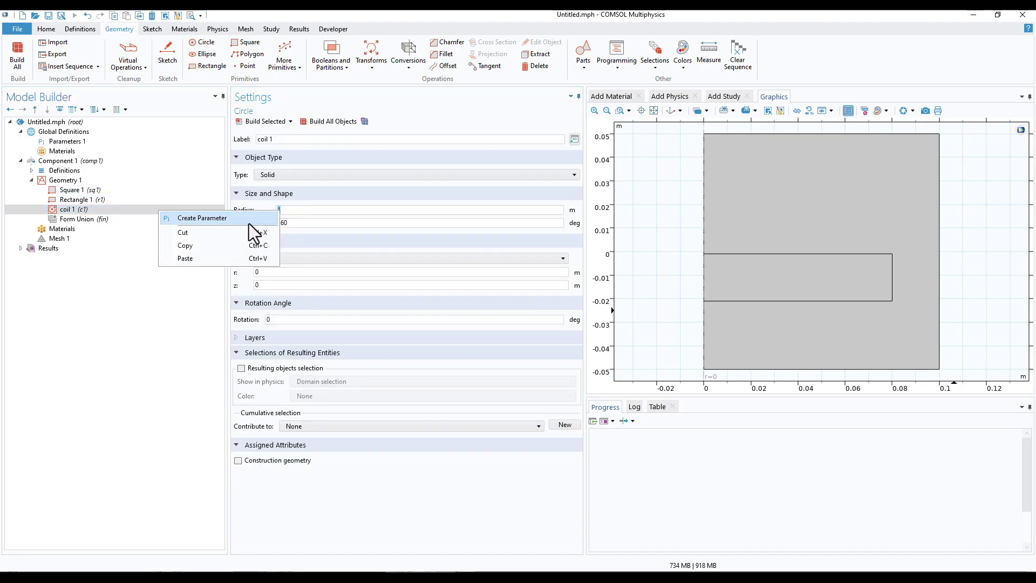
click(209, 257)
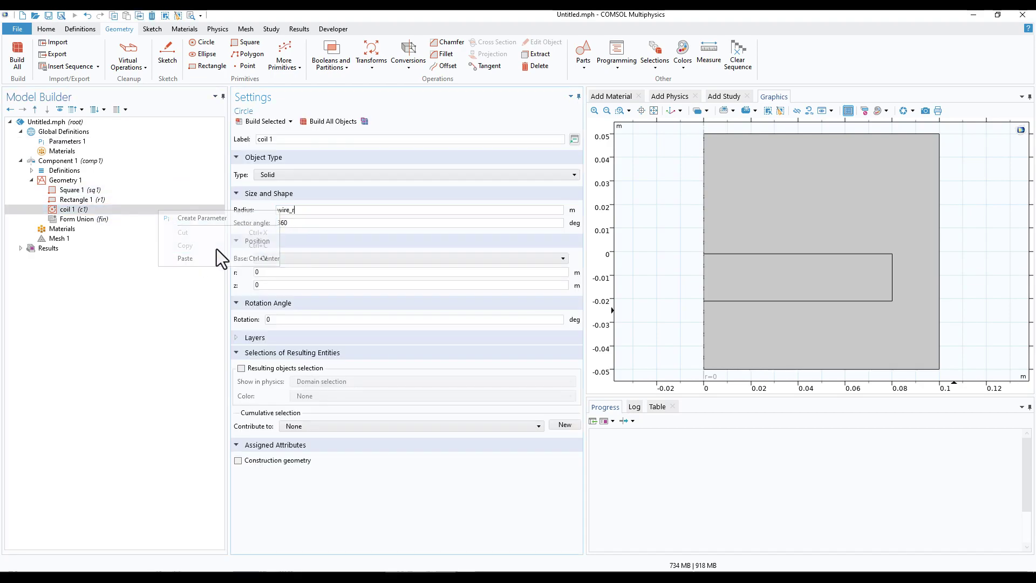
click(257, 123)
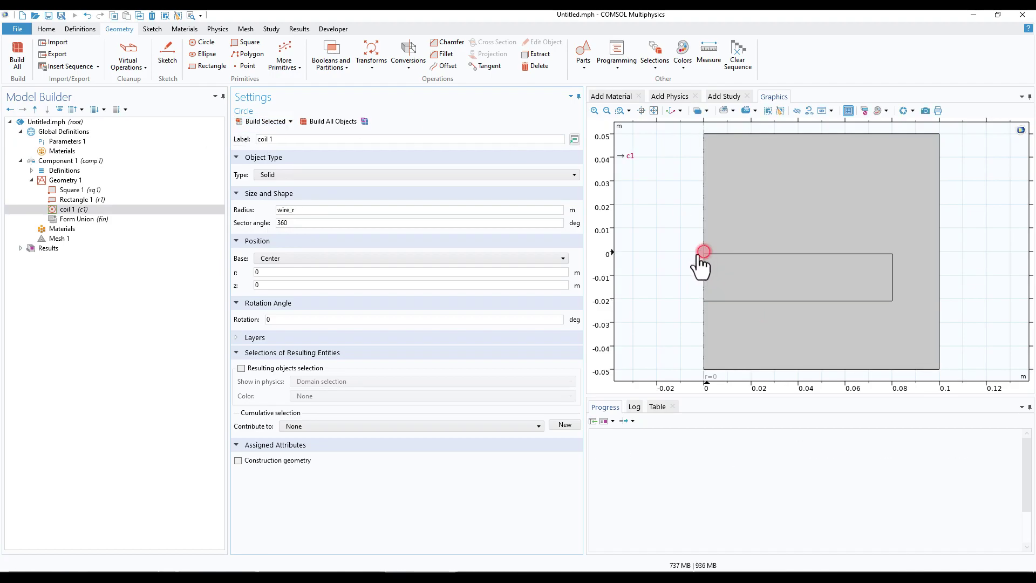
Step: Set coil 1's radial position to rd_wire and rebuild it
click(80, 142)
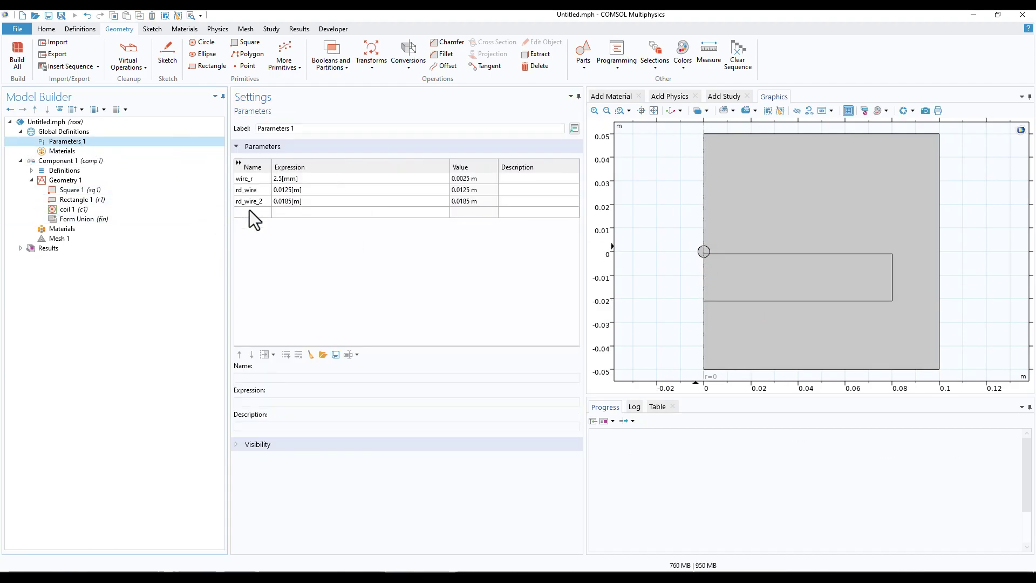
click(260, 191)
click(260, 191)
right_click(252, 191)
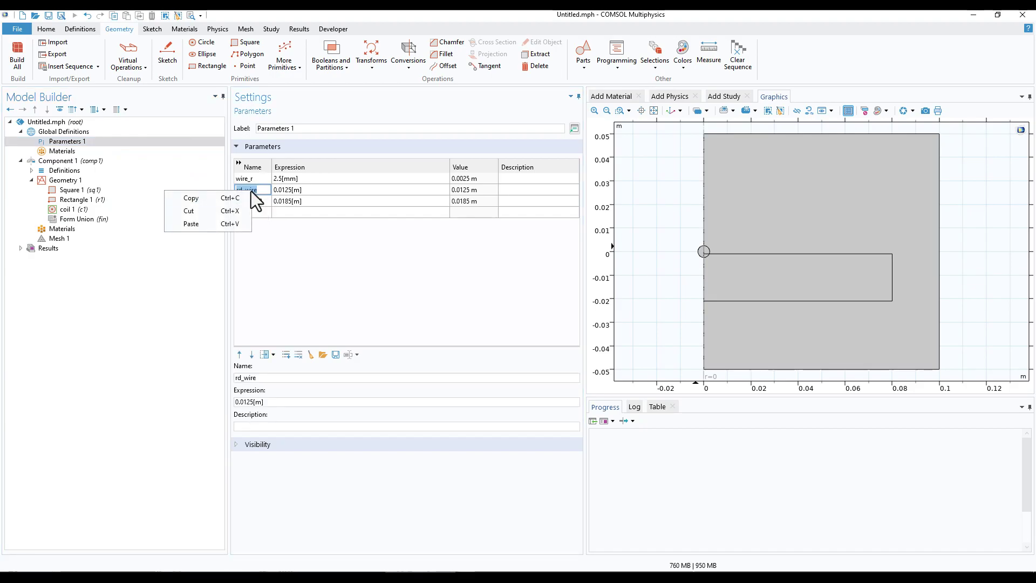
click(211, 201)
click(58, 210)
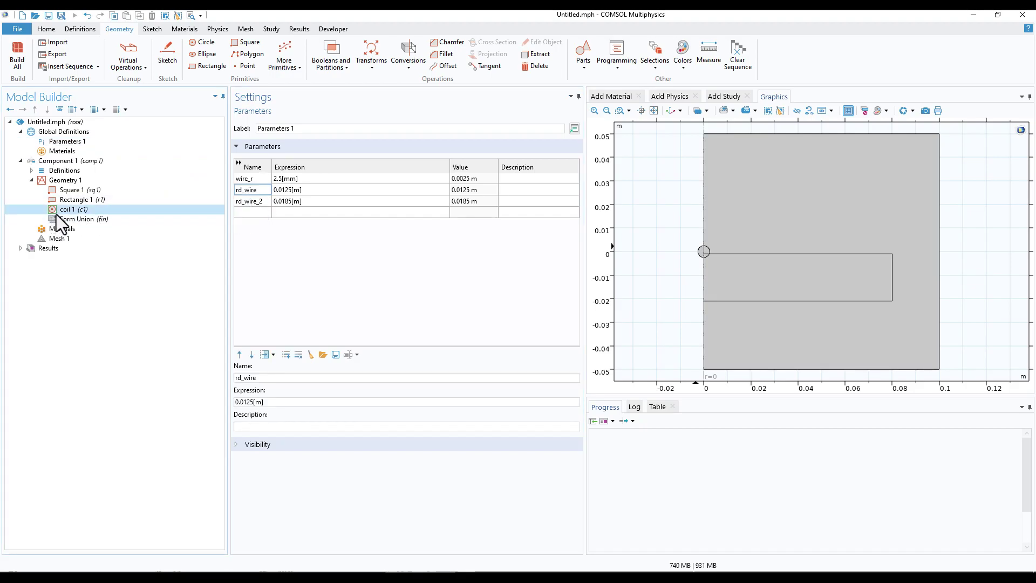
double_click(256, 273)
right_click(257, 273)
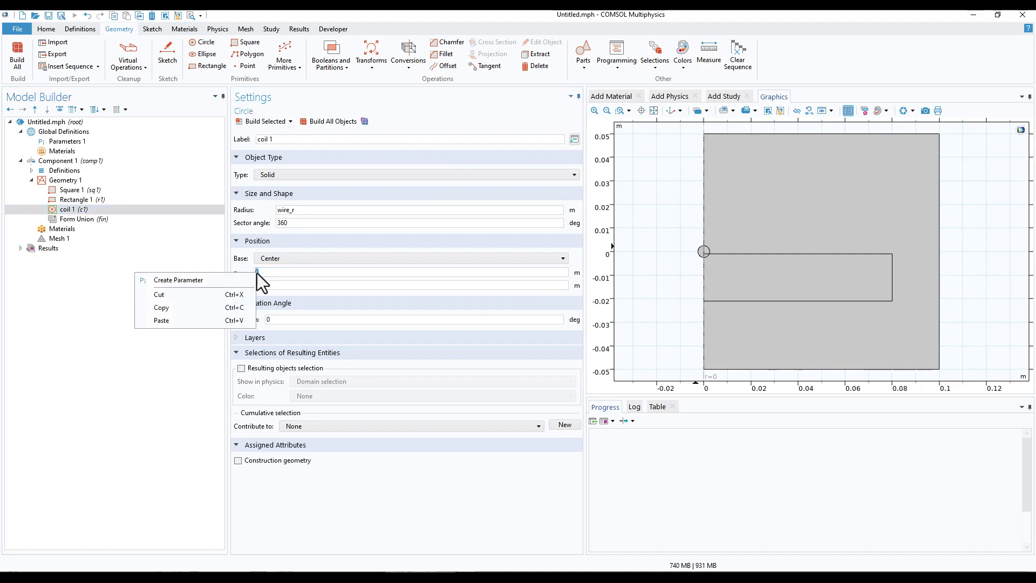
click(174, 320)
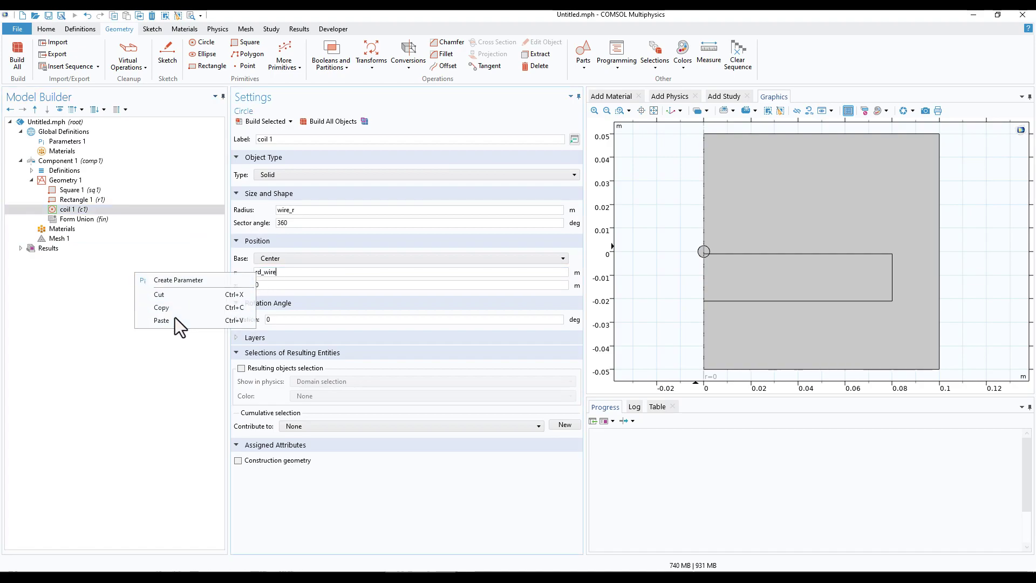
click(258, 120)
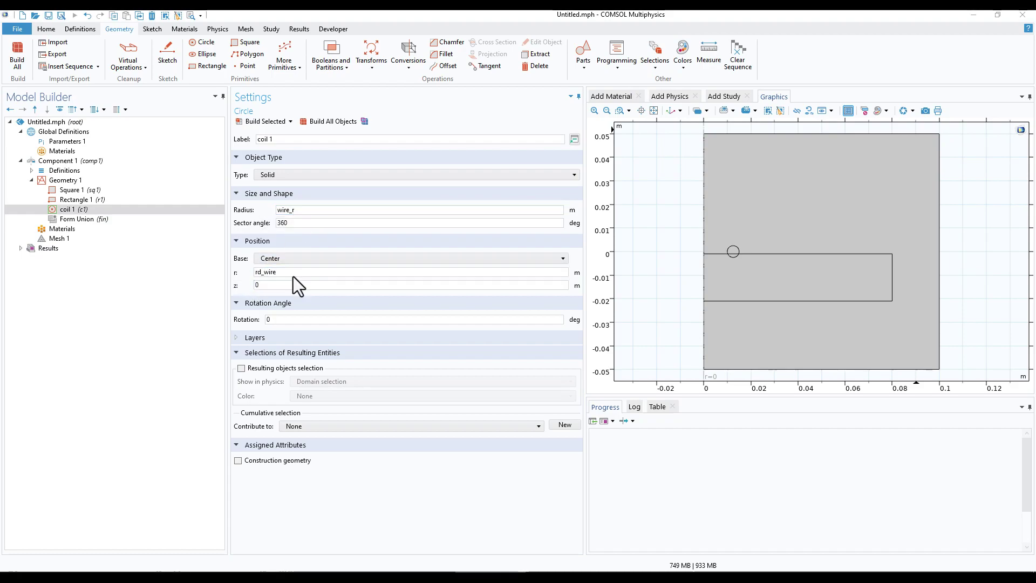
Step: Set coil 1's vertical position z to wire_r and rebuild it
drag(294, 210, 261, 209)
right_click(277, 209)
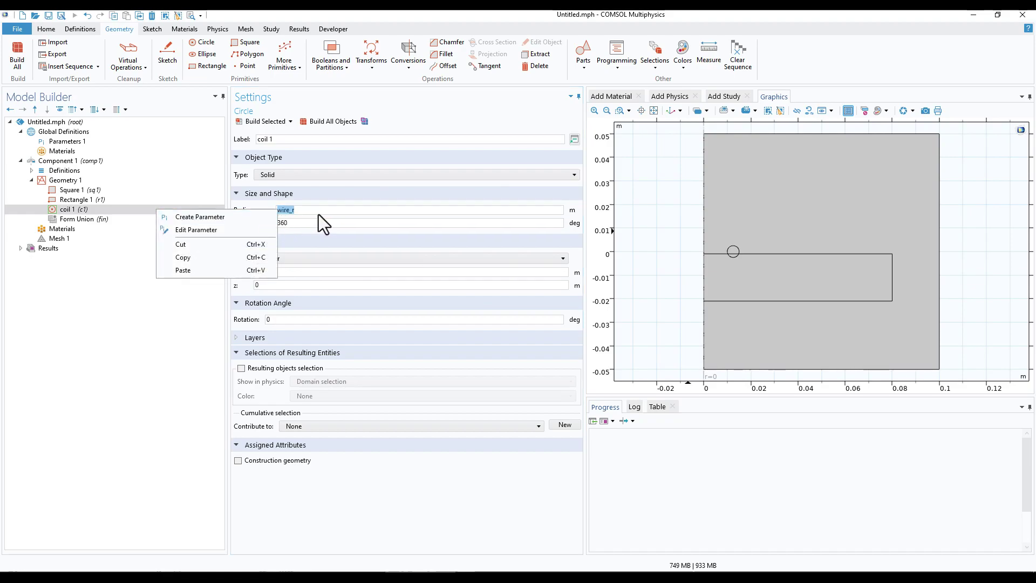
key(Escape)
right_click(283, 212)
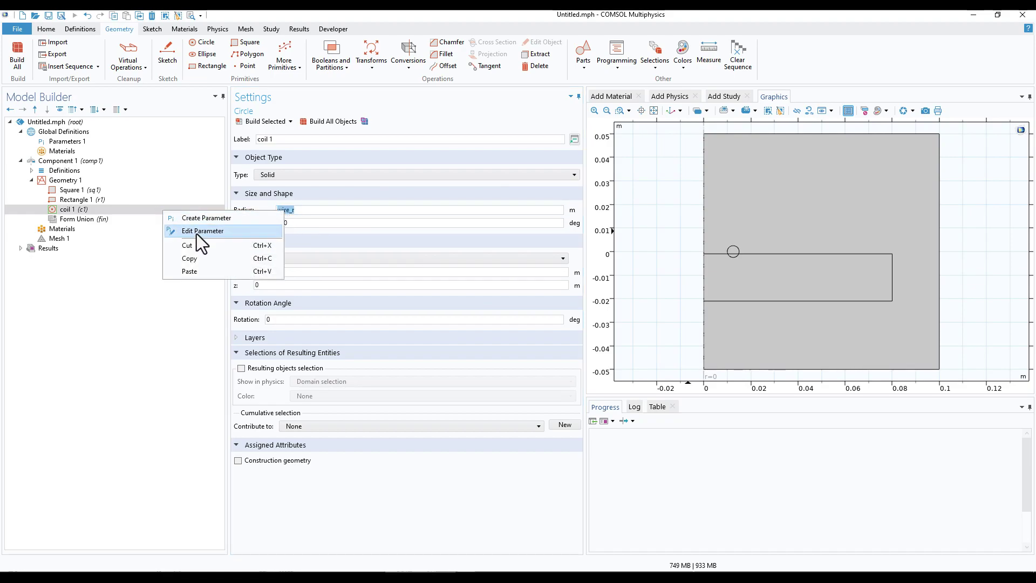
click(190, 251)
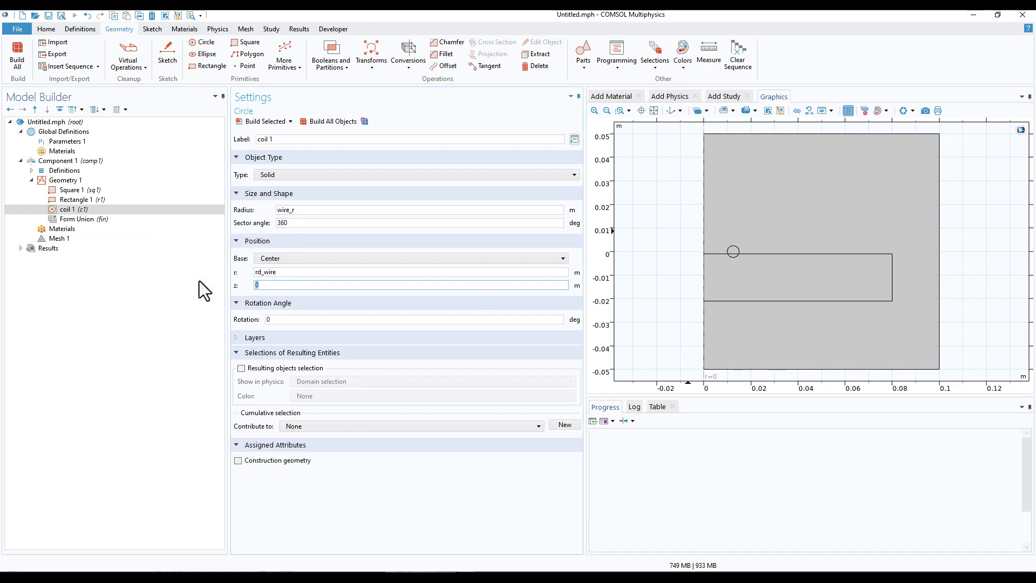
double_click(323, 285)
key(ctrl+v)
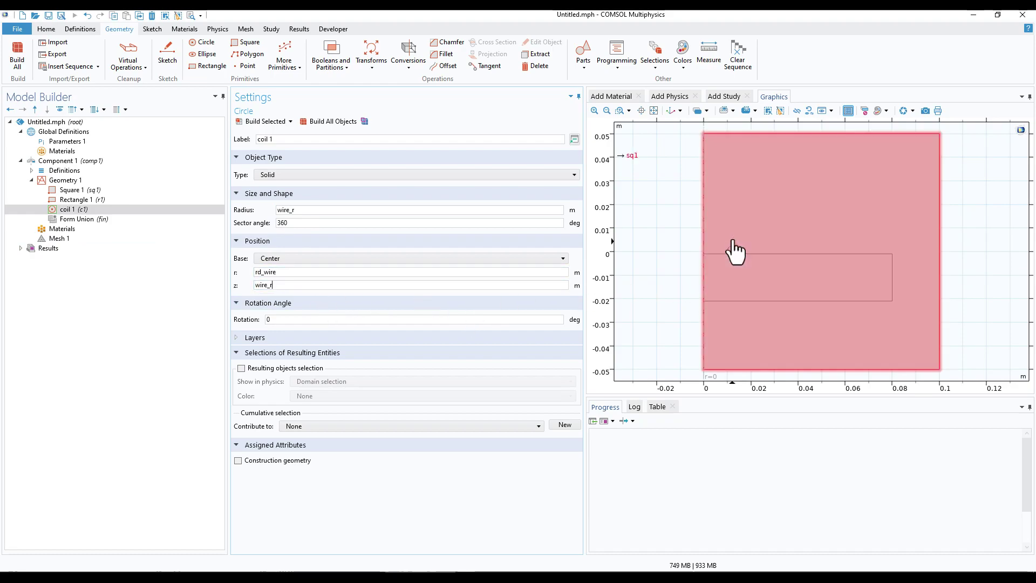
click(256, 123)
scroll(731, 251, up, 5)
scroll(740, 238, down, 4)
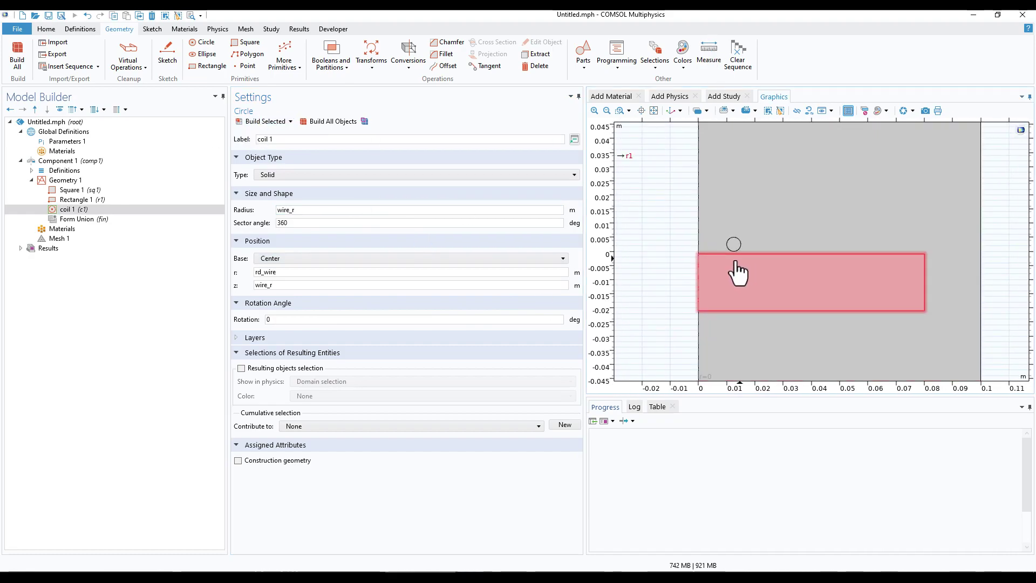
scroll(737, 270, up, 3)
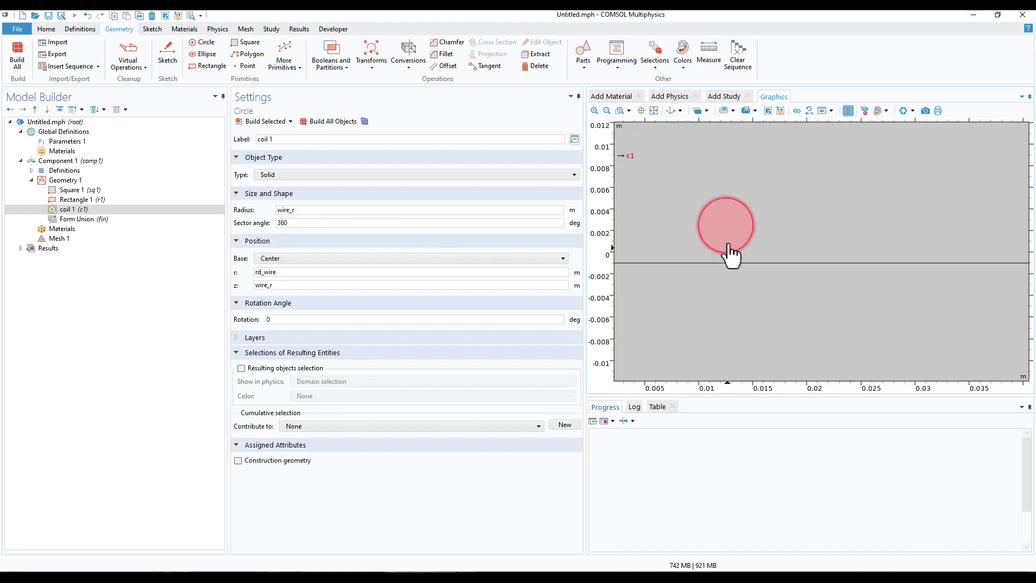
scroll(723, 247, down, 3)
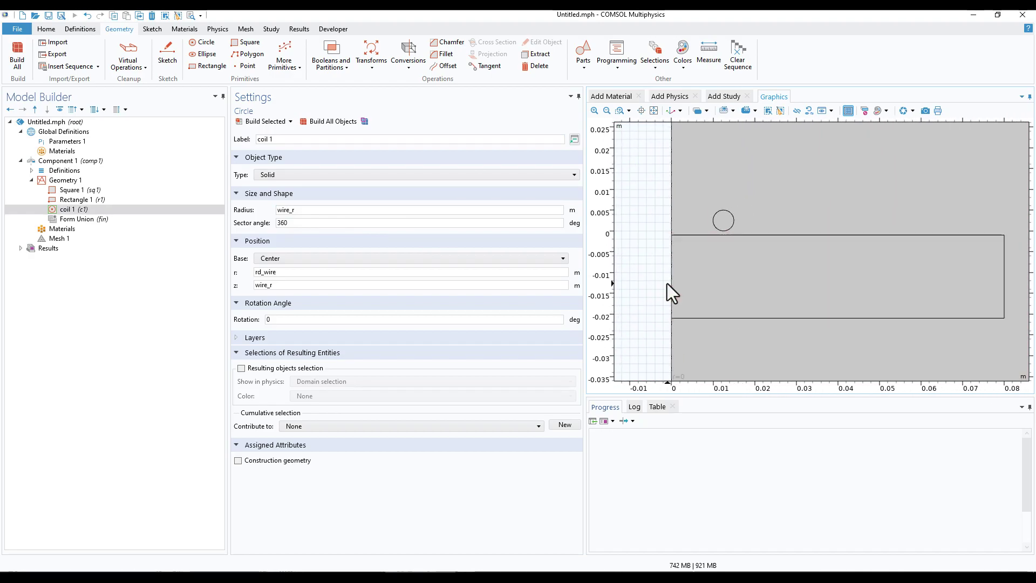
Step: Duplicate coil 1 and label the copy 'coil 2'
right_click(70, 210)
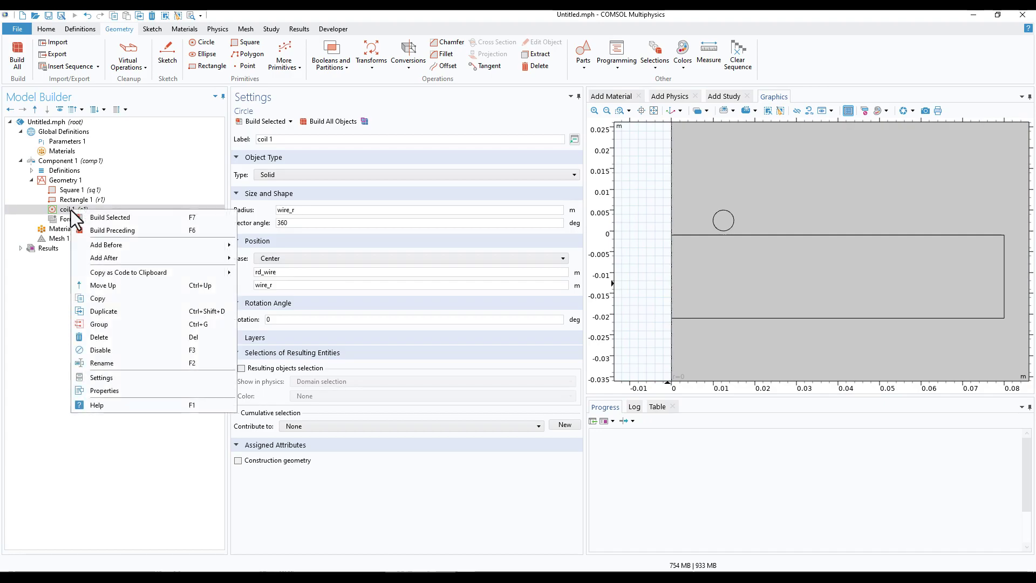
click(111, 310)
double_click(272, 139)
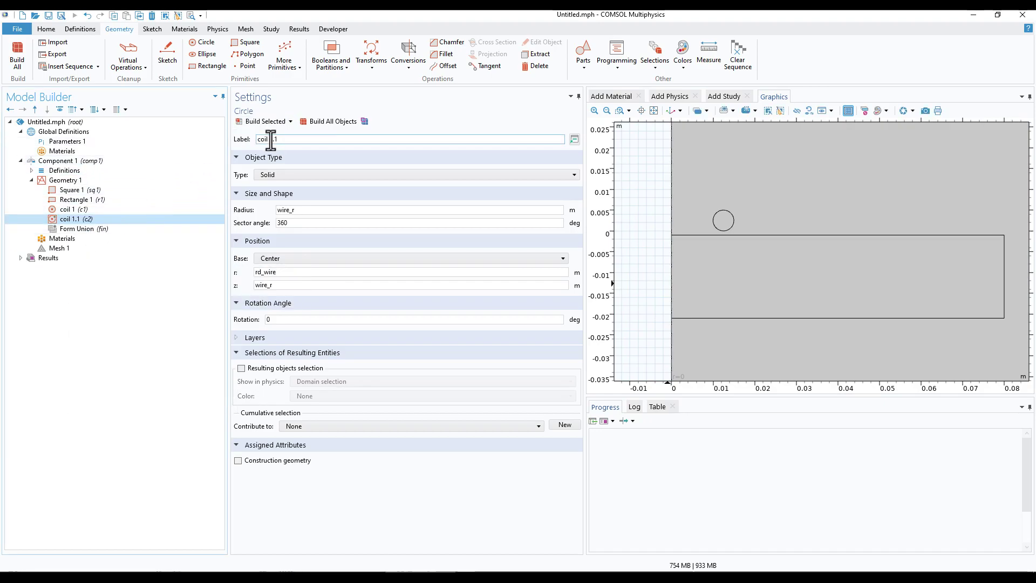
text(2)
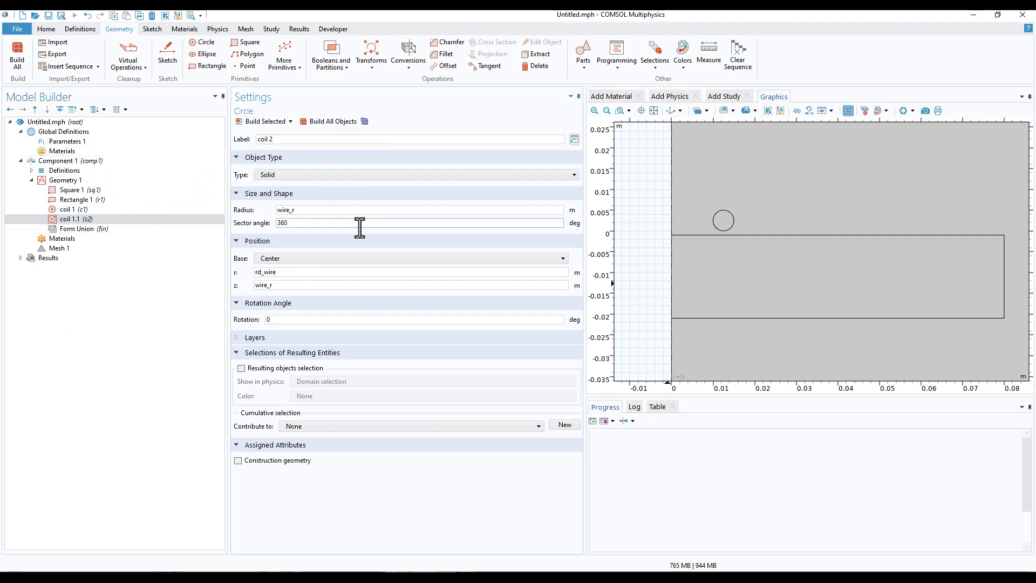
click(312, 211)
Step: Set coil 2's radial position to rd_wire_2 and build it
click(65, 142)
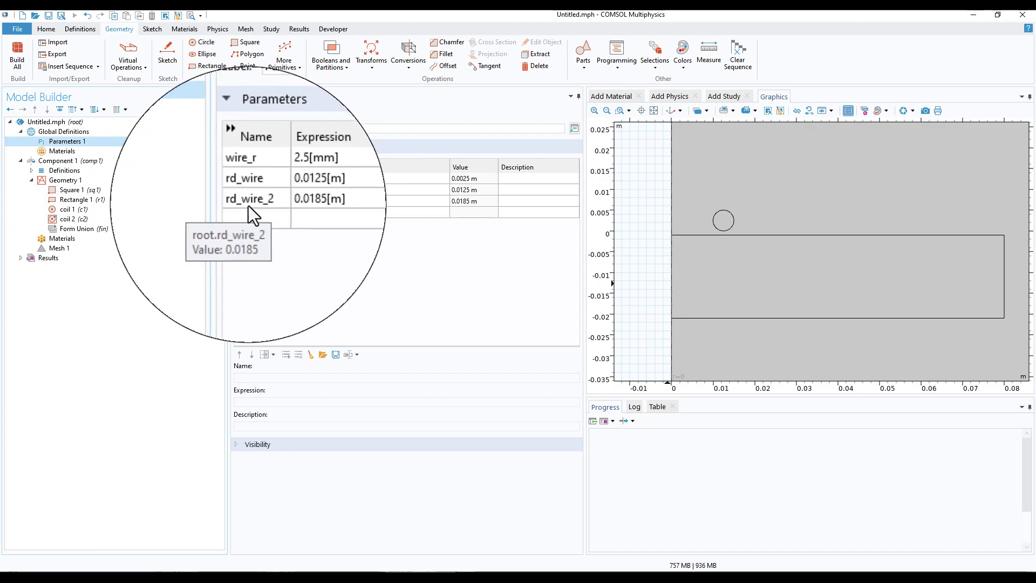
click(80, 220)
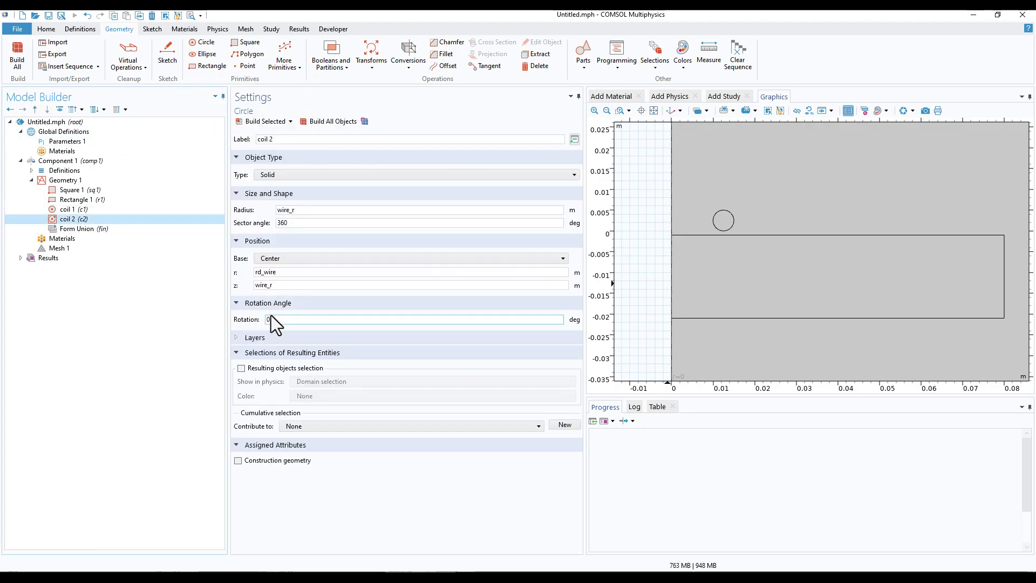
click(286, 271)
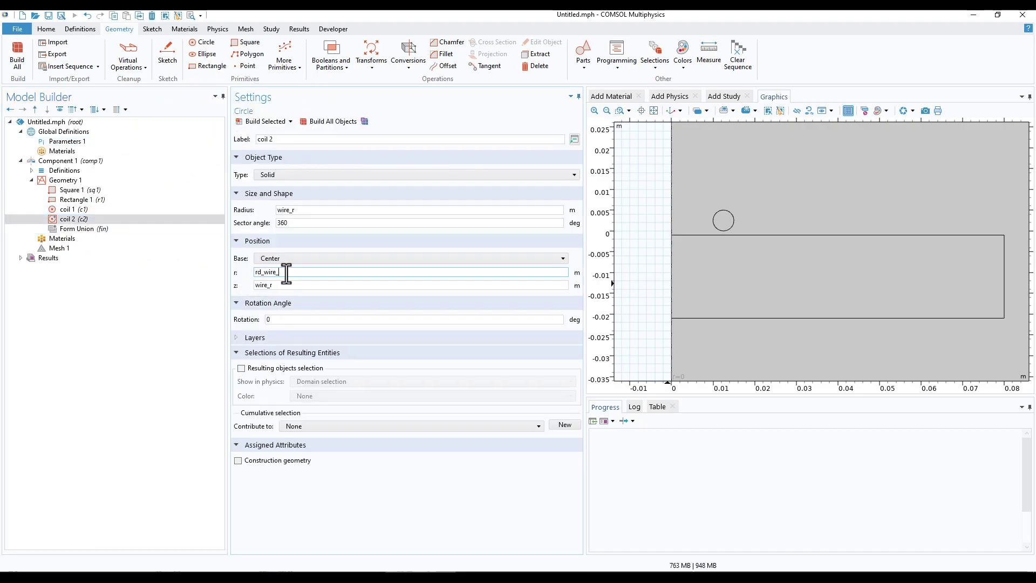
text(2)
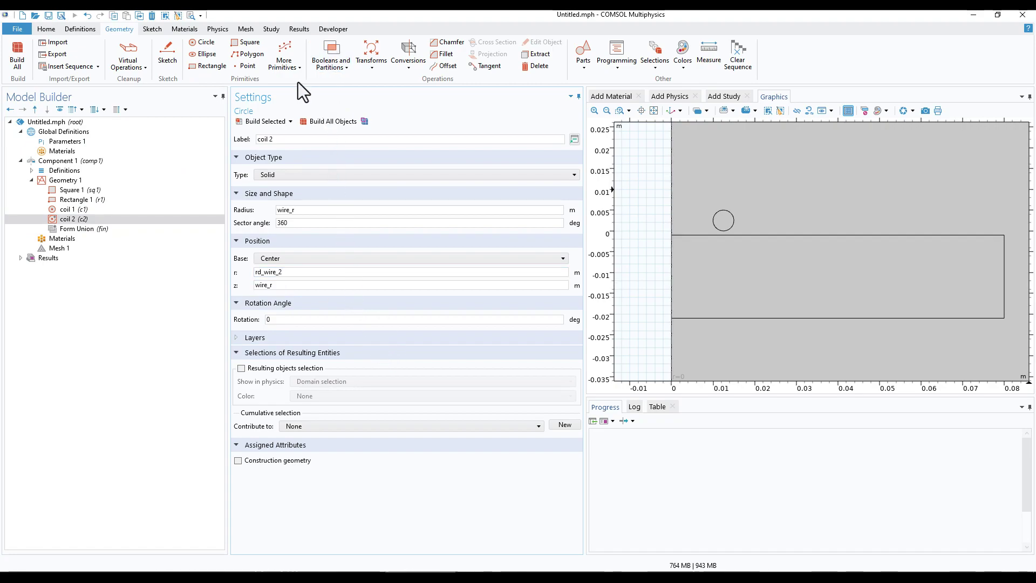
click(264, 121)
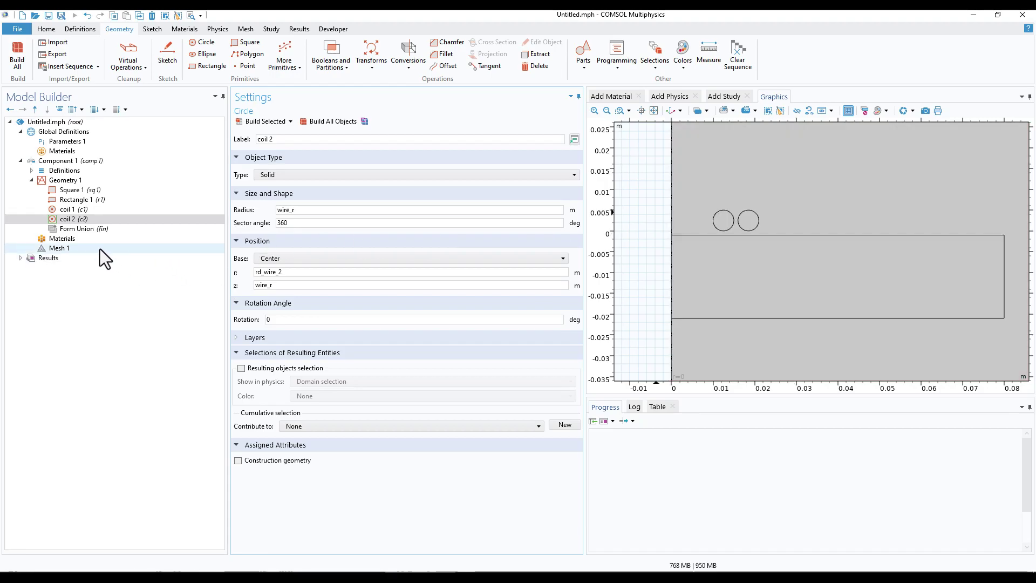
click(32, 180)
Step: Create an explicit domain selection labelled 'air' containing the surrounding air domain
click(32, 170)
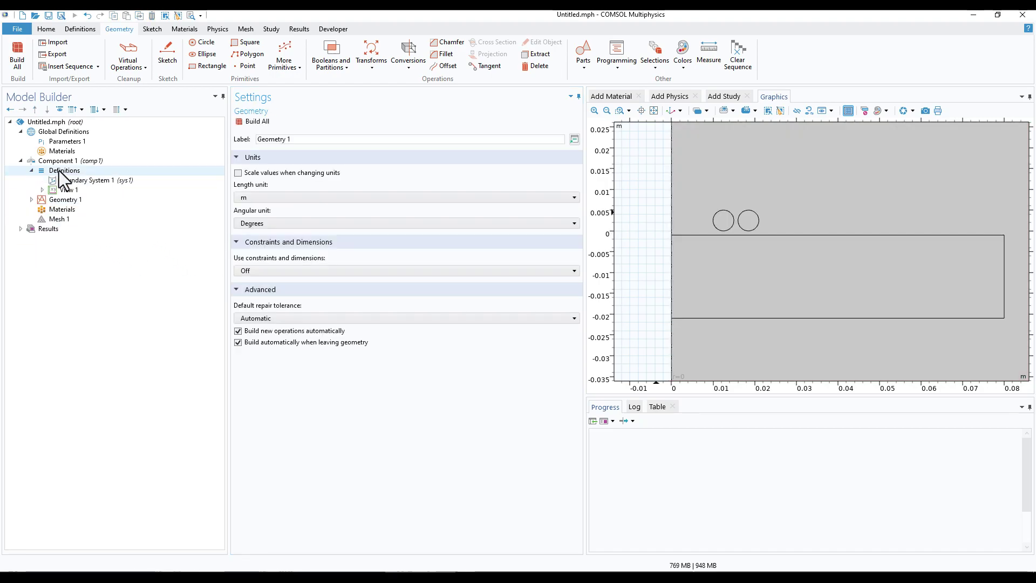
click(63, 170)
right_click(63, 171)
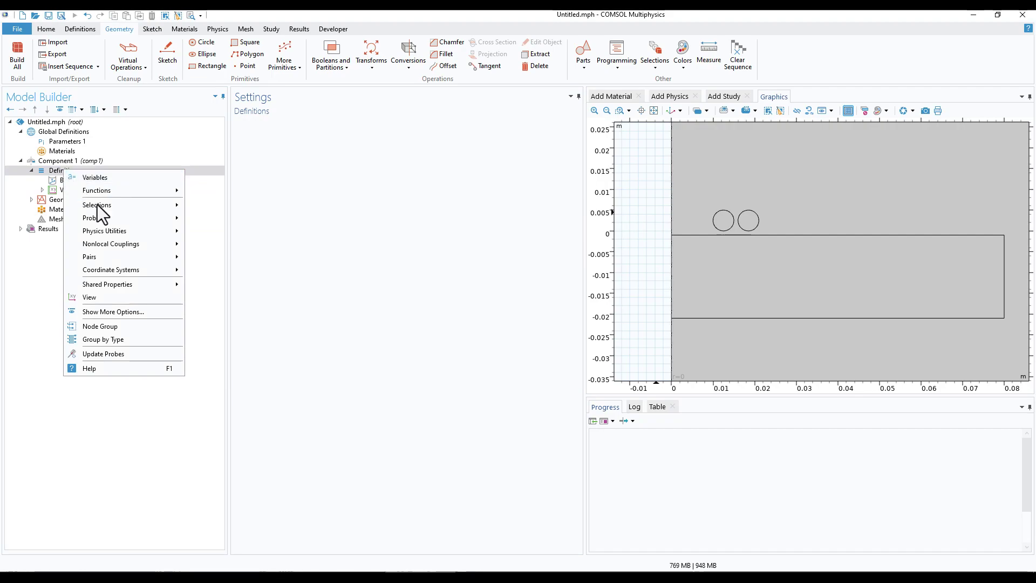
mouse_move(97, 206)
click(211, 205)
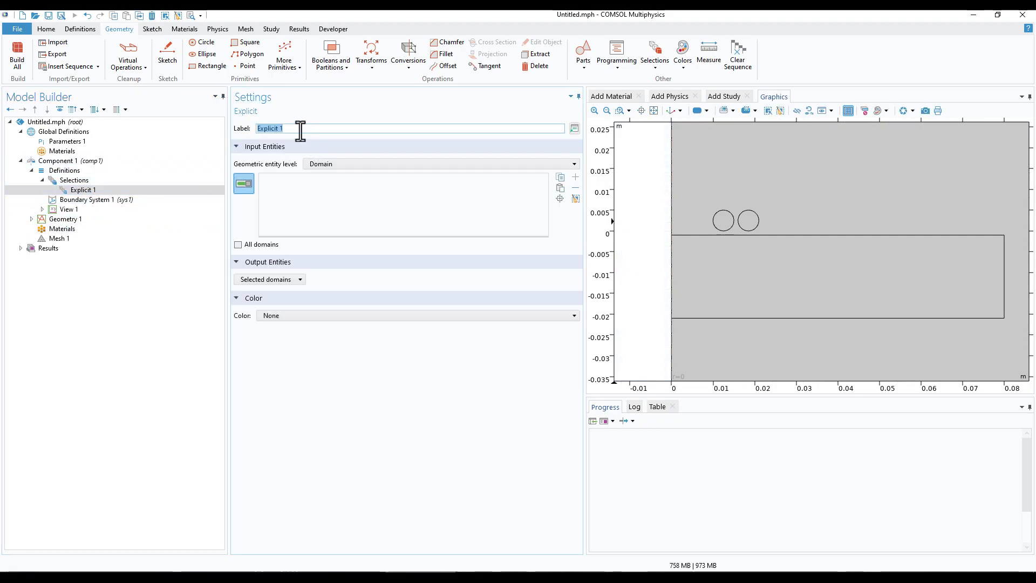
text(air)
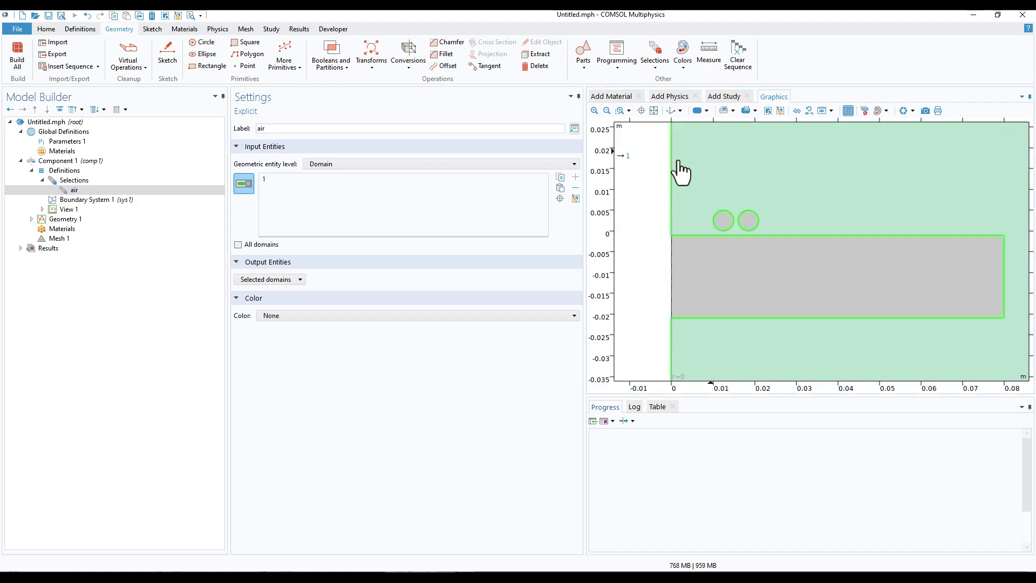
click(677, 168)
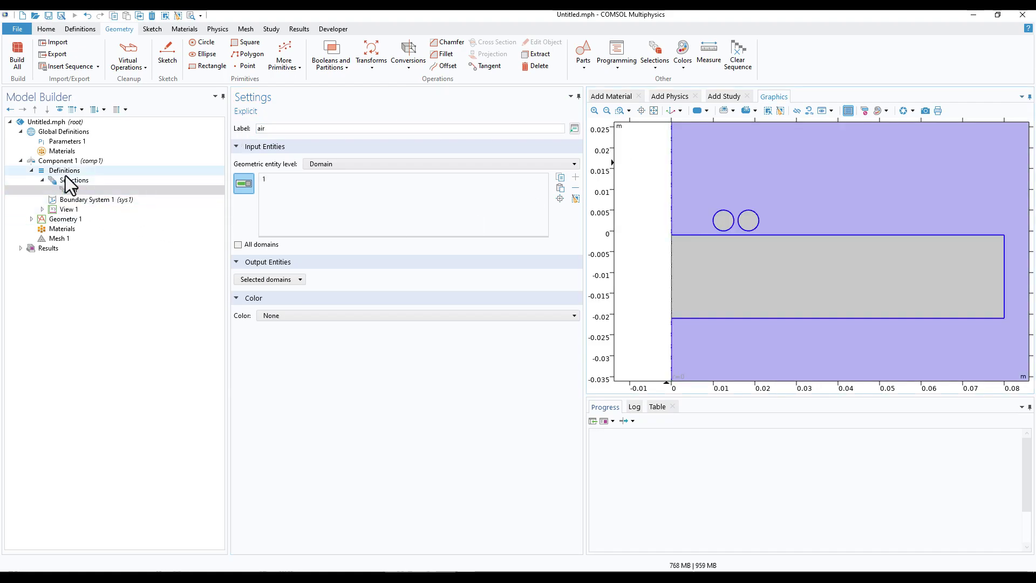
Step: Create an explicit selection labelled 'coils' containing both circle domains
right_click(70, 180)
click(78, 185)
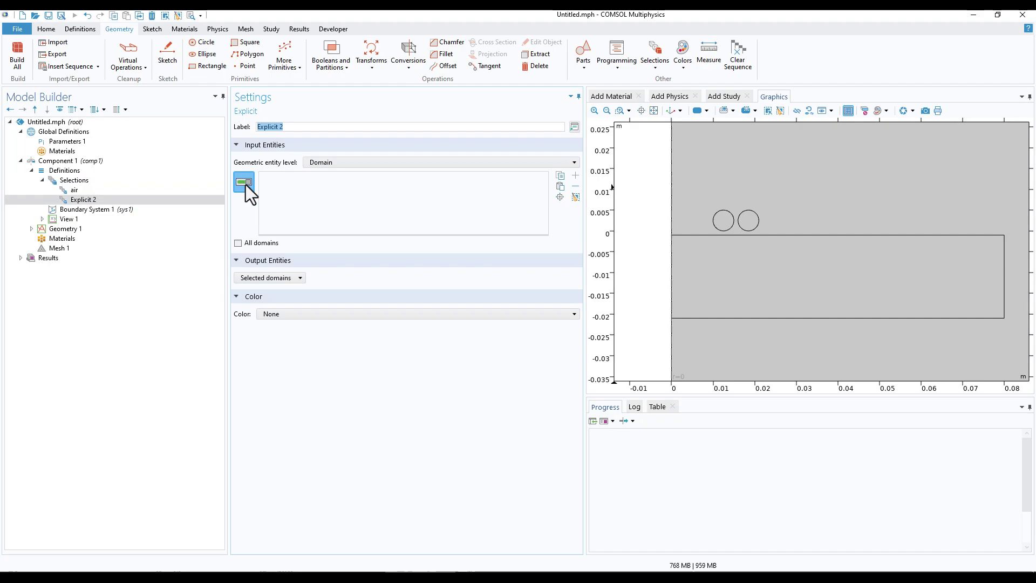
text(coil)
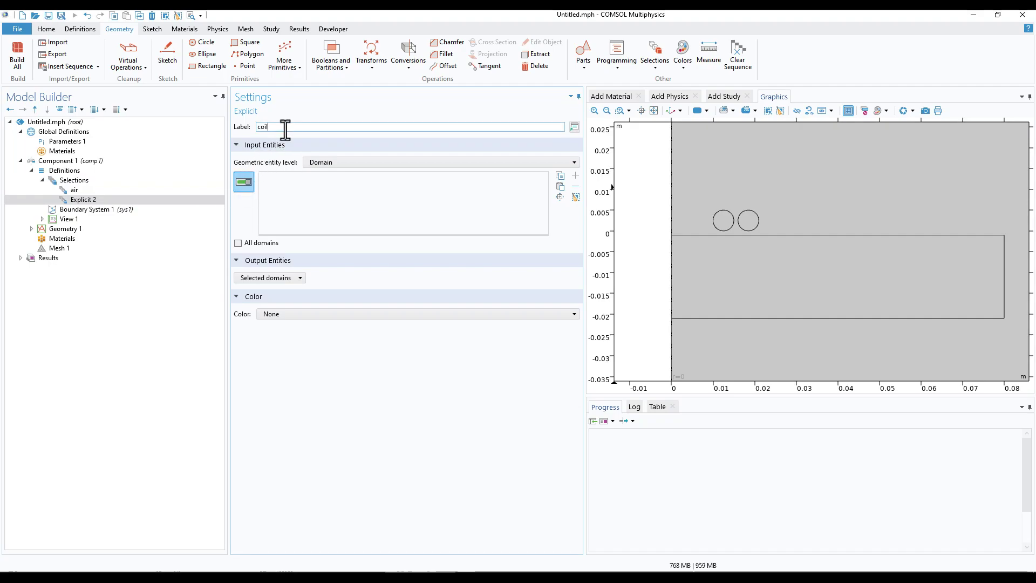
text(s)
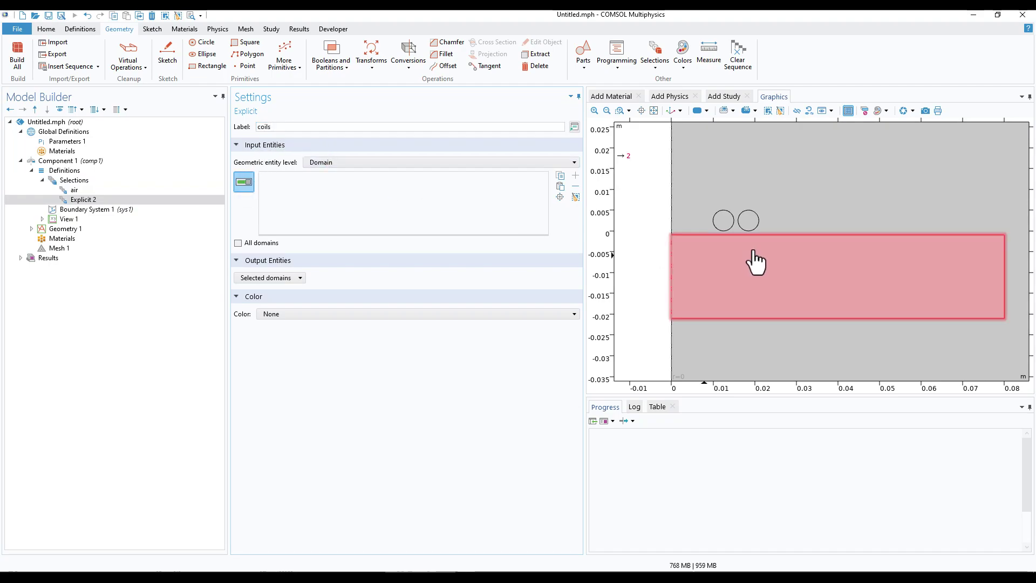
click(723, 223)
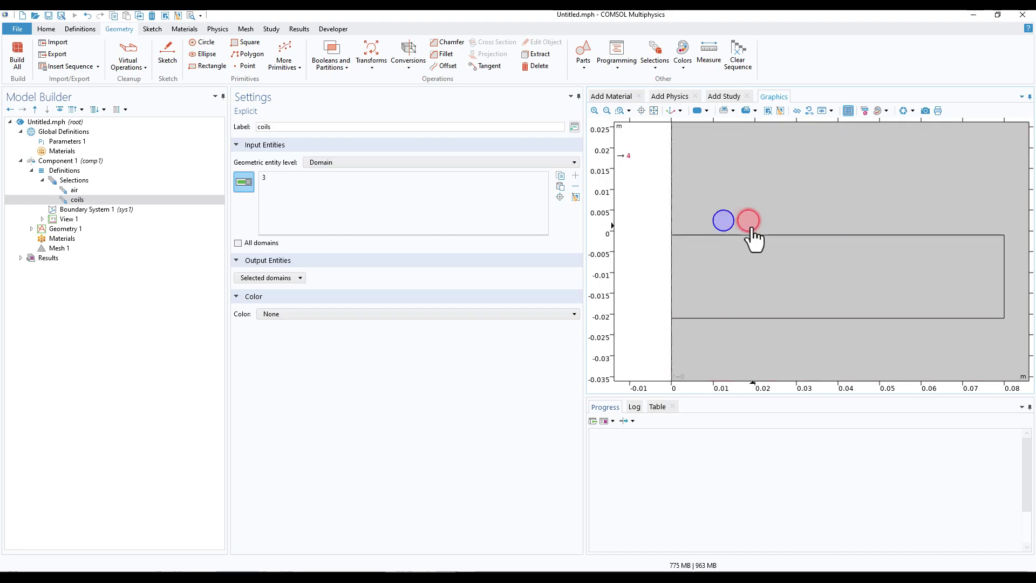
scroll(753, 231, up, 5)
click(723, 216)
Step: Create an explicit selection labelled 'plate' containing the rectangle domain
click(79, 183)
right_click(79, 184)
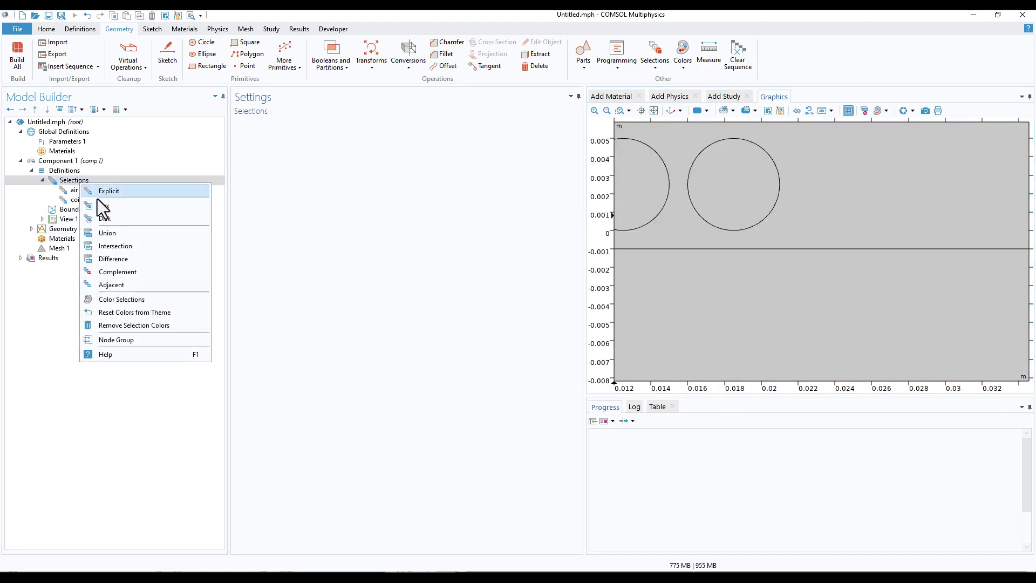
click(114, 193)
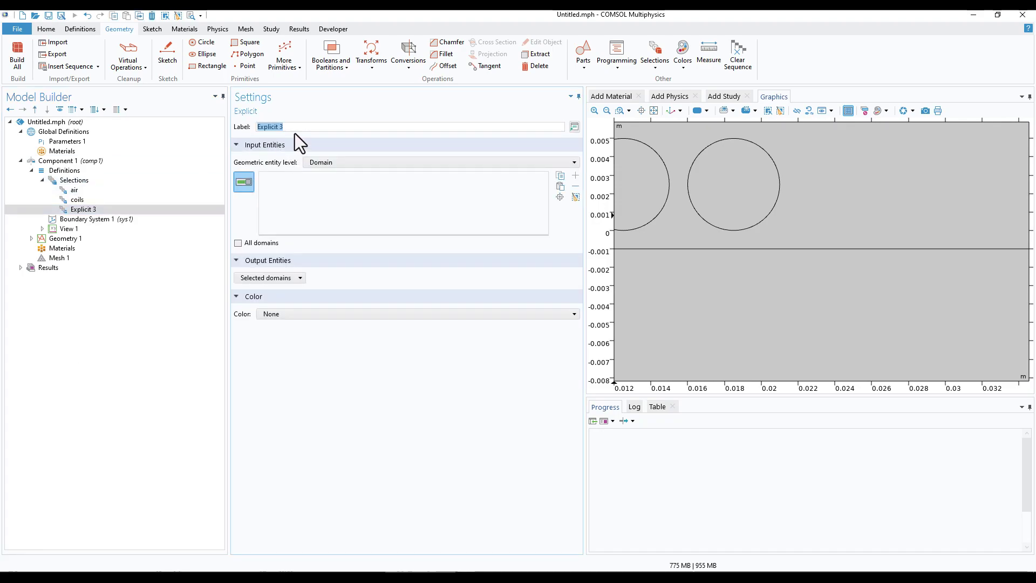
text(plat)
click(683, 359)
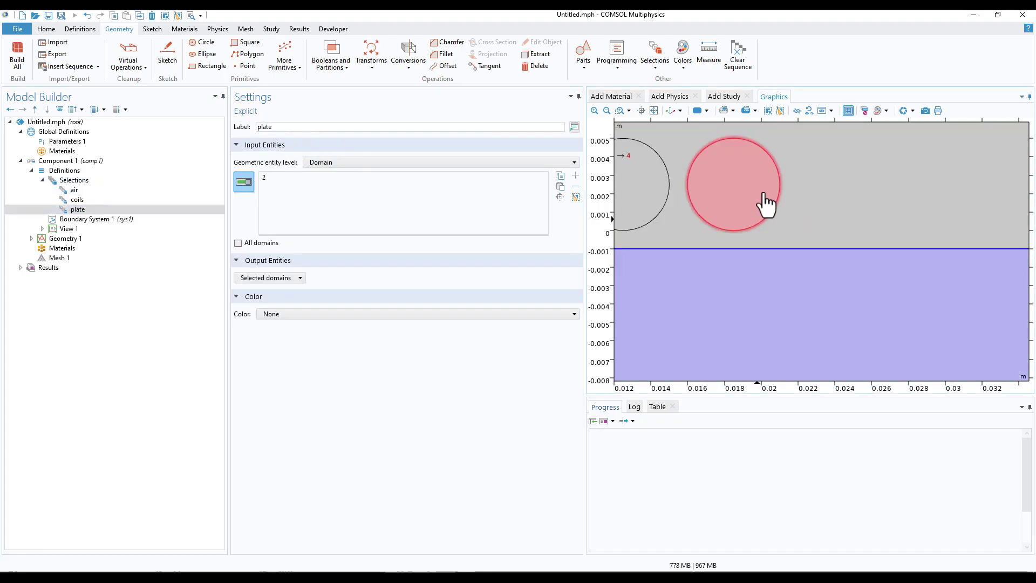
scroll(760, 197, down, 5)
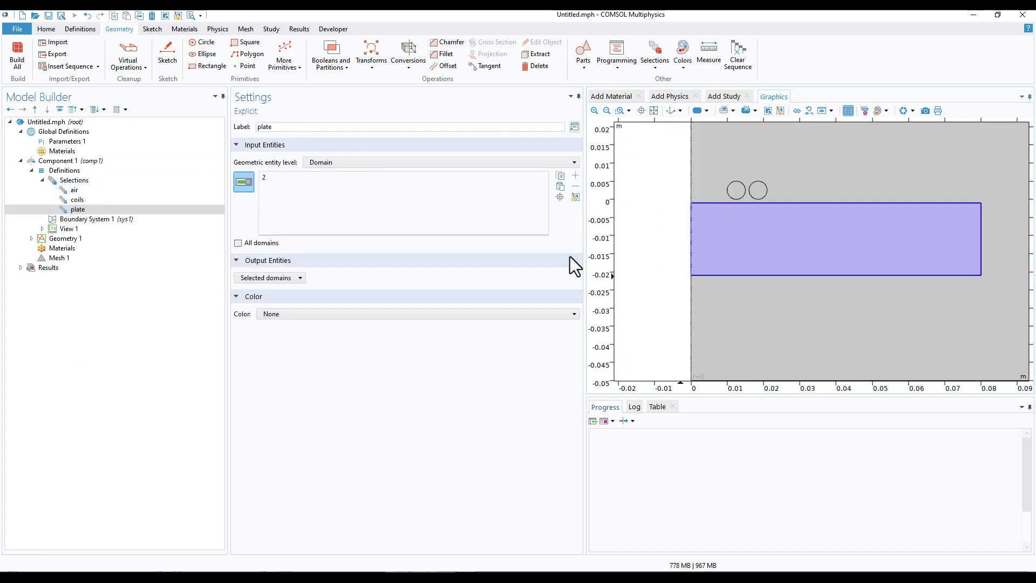
click(42, 180)
Step: Search the material library for 'air' and add built-in Air to Component 1
click(59, 209)
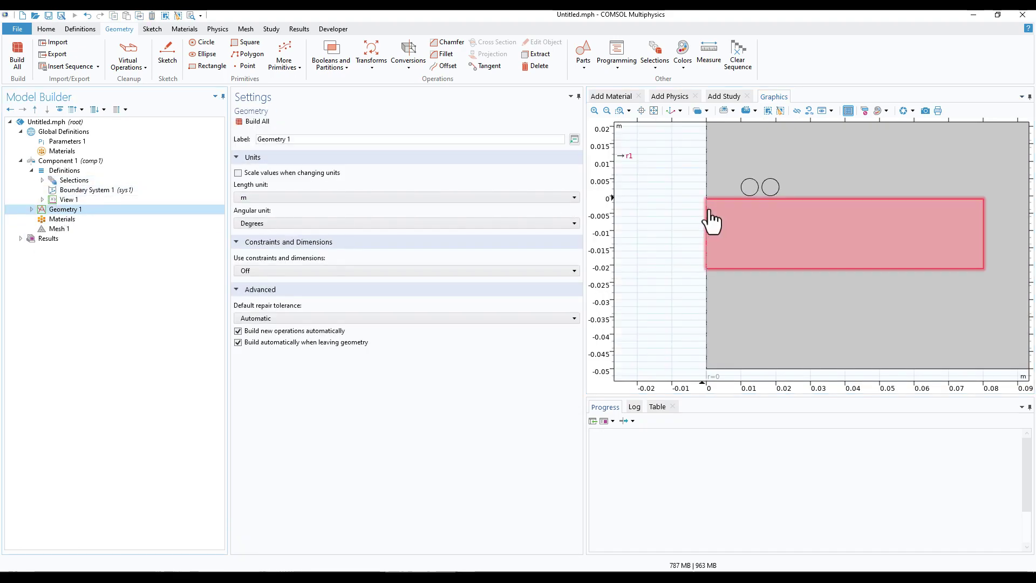
click(654, 113)
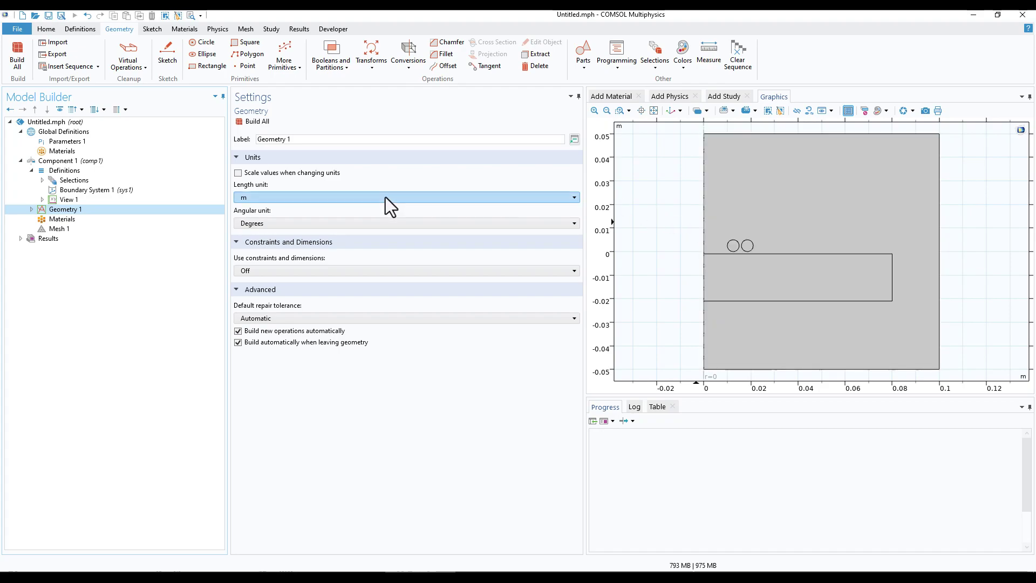
click(68, 219)
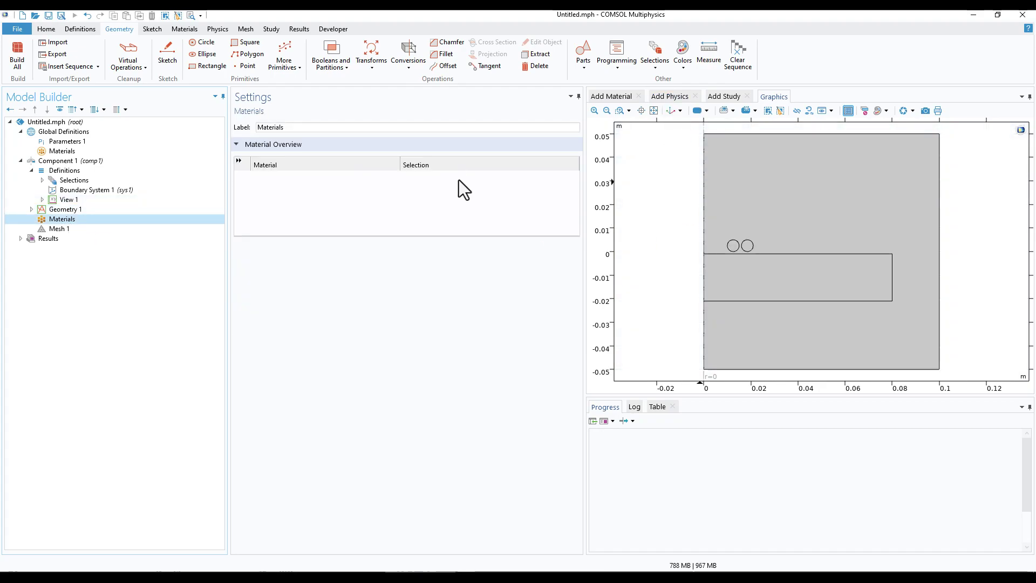
click(601, 97)
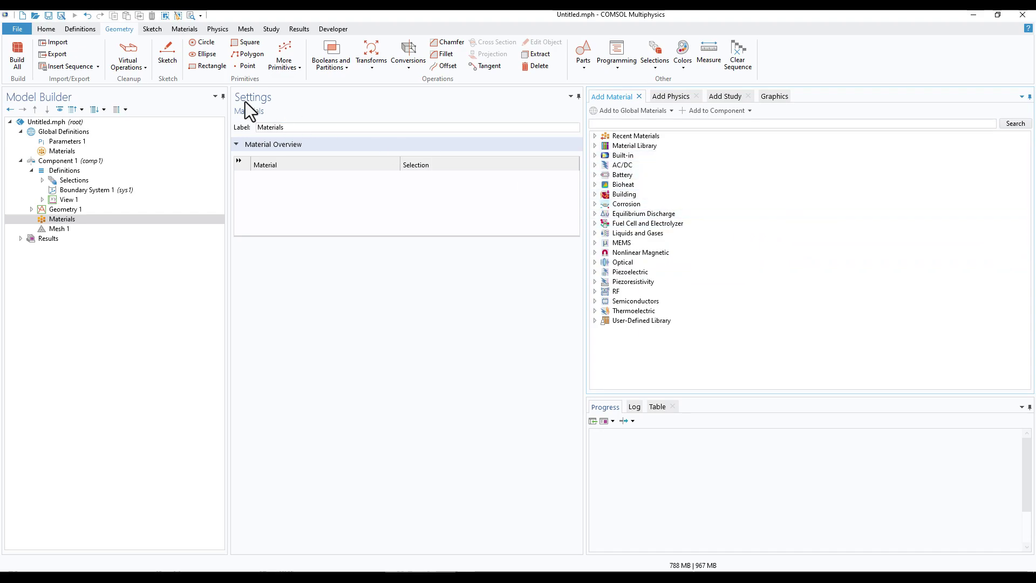
click(182, 29)
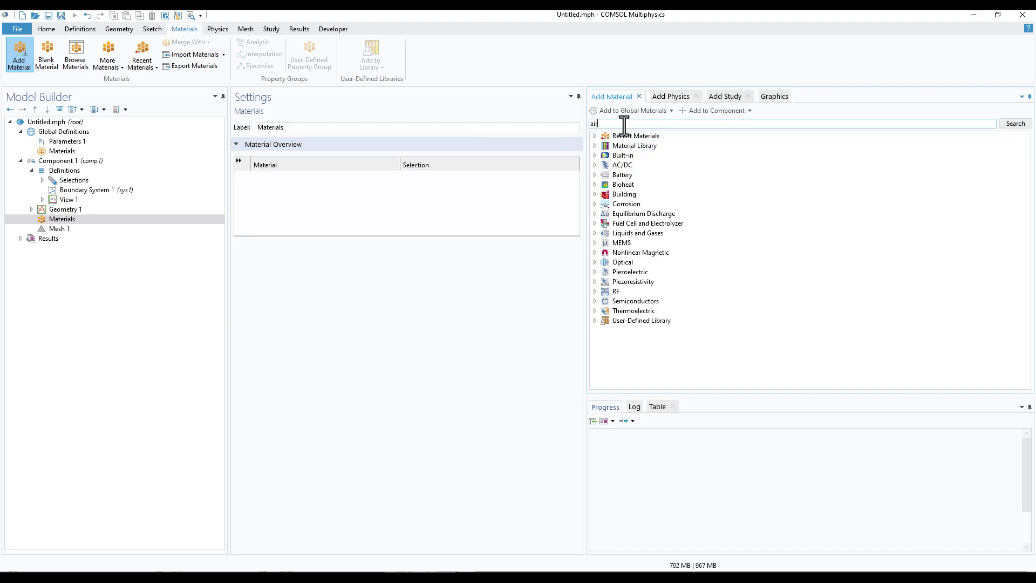
click(1016, 124)
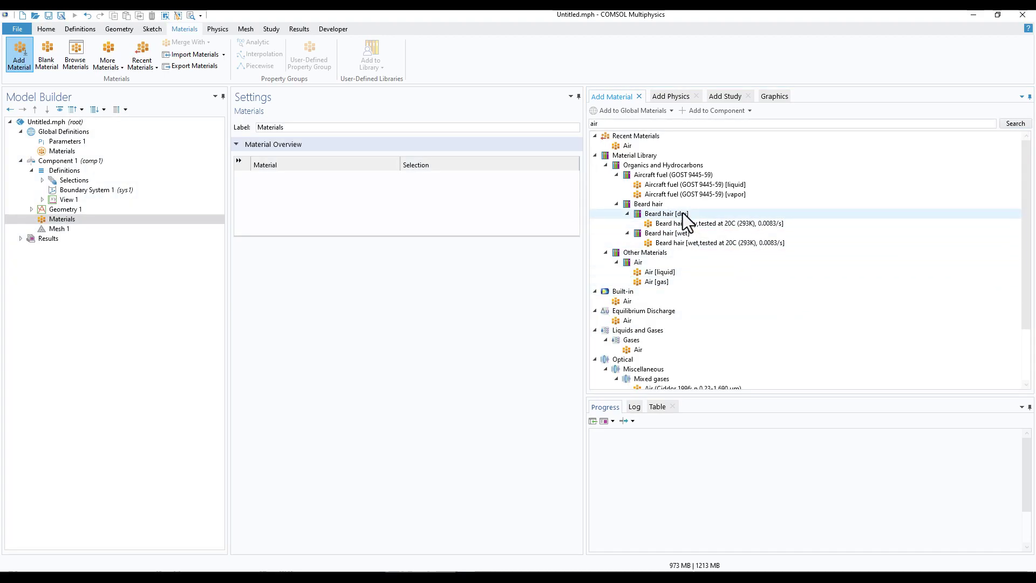
click(628, 301)
right_click(626, 302)
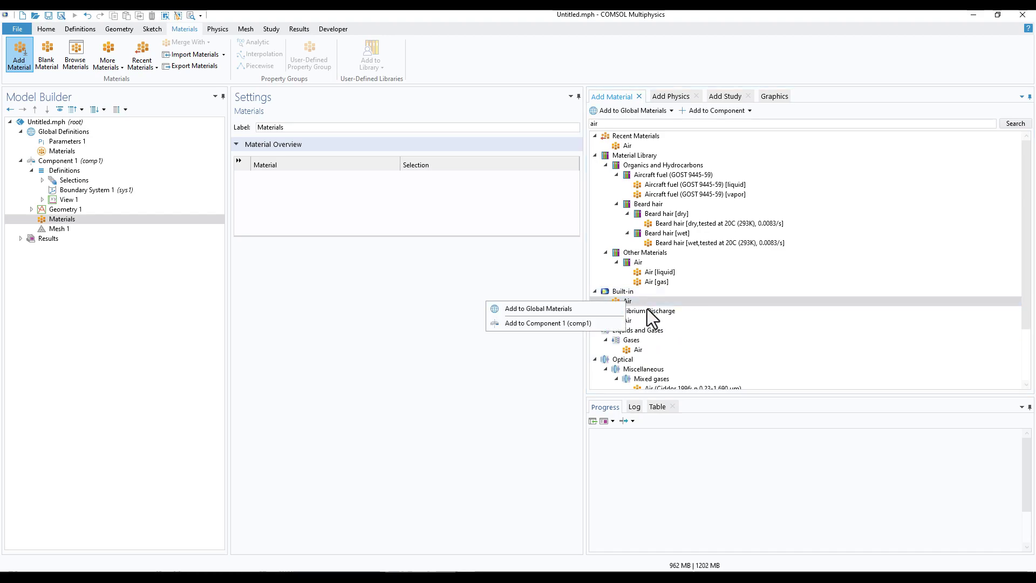
click(549, 324)
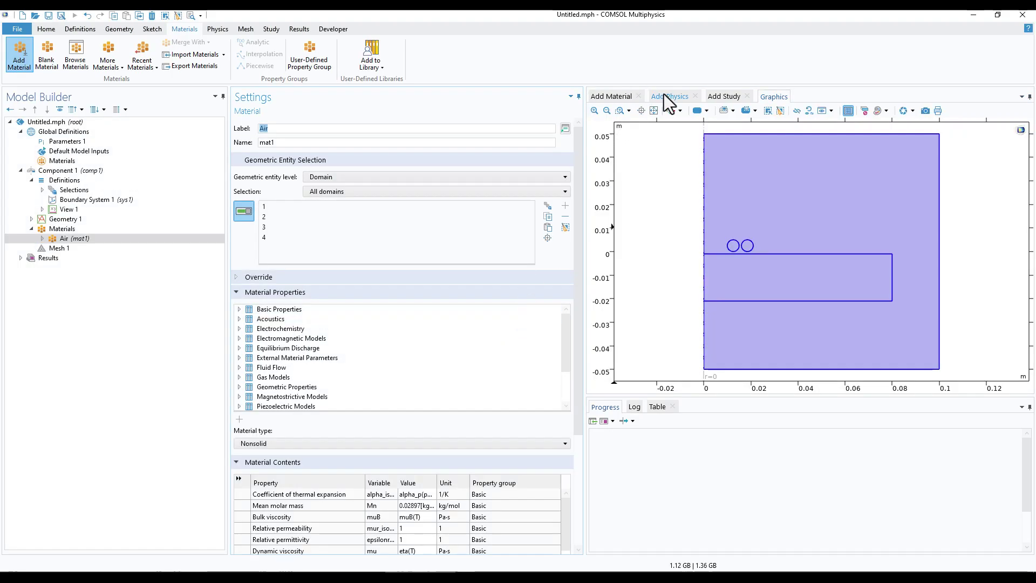
Step: Search the material library for 'copper' and add built-in Copper to Component 1
click(604, 96)
click(624, 122)
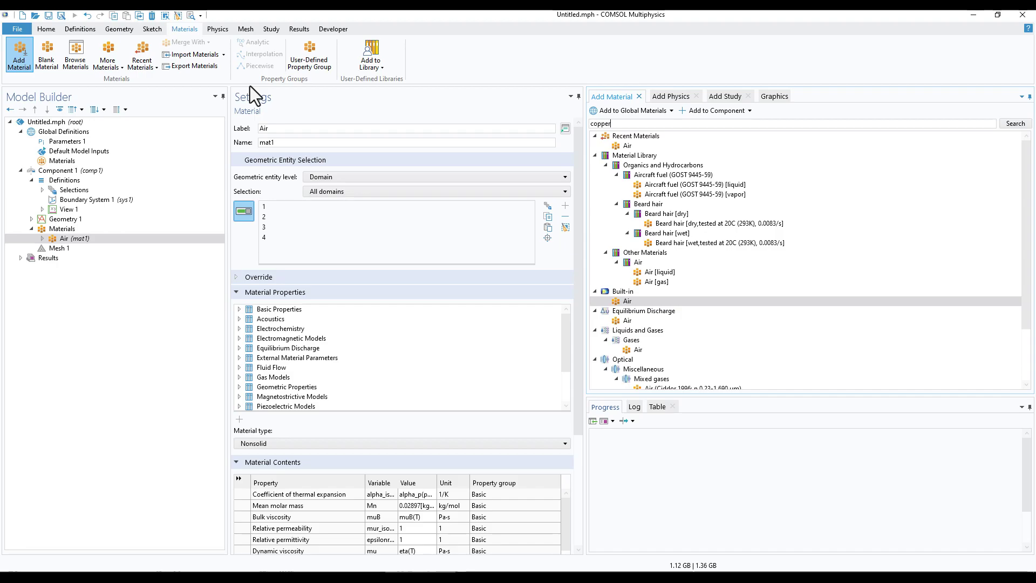
click(1014, 124)
click(1014, 123)
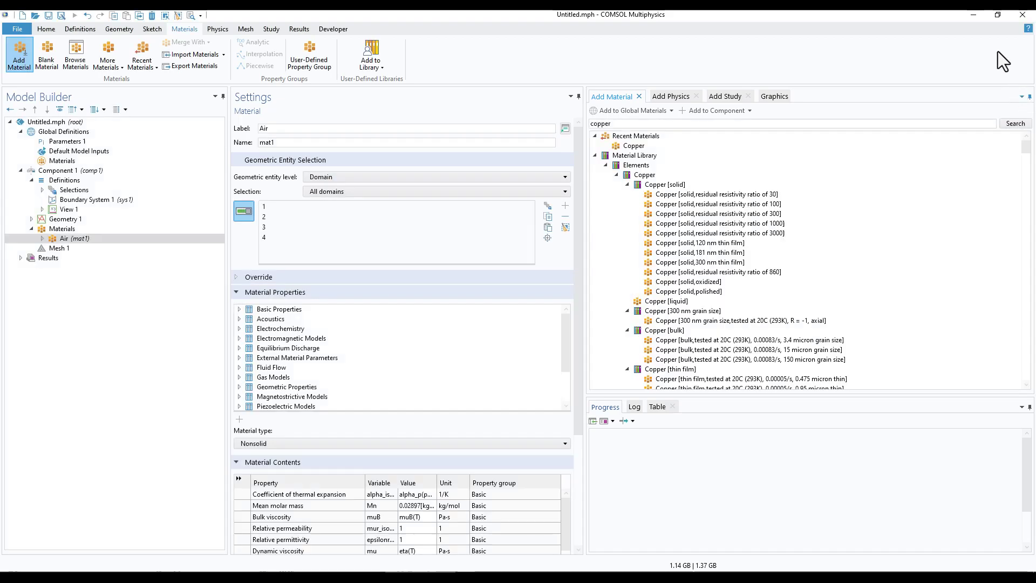
click(616, 175)
click(607, 184)
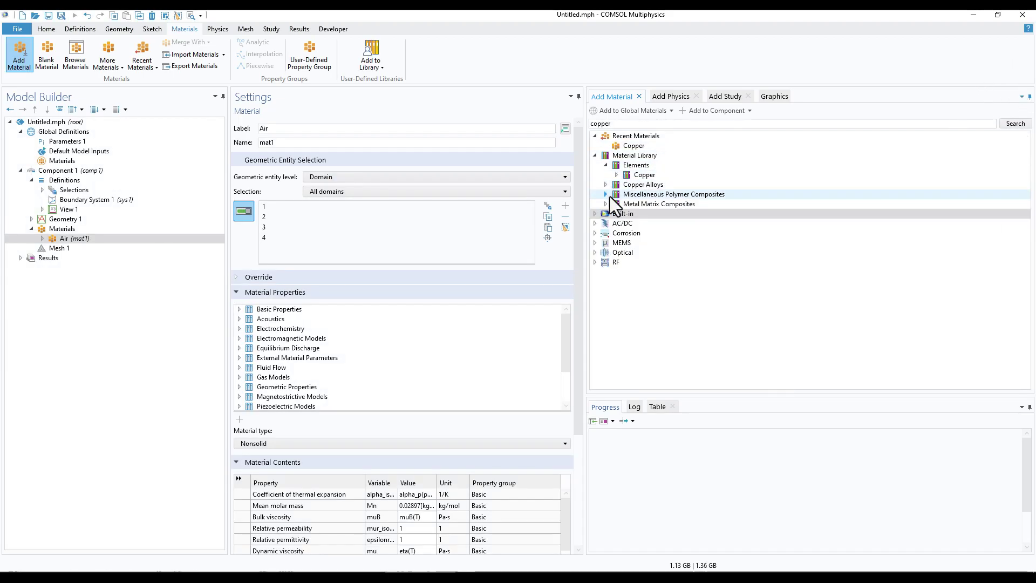
click(594, 214)
click(635, 234)
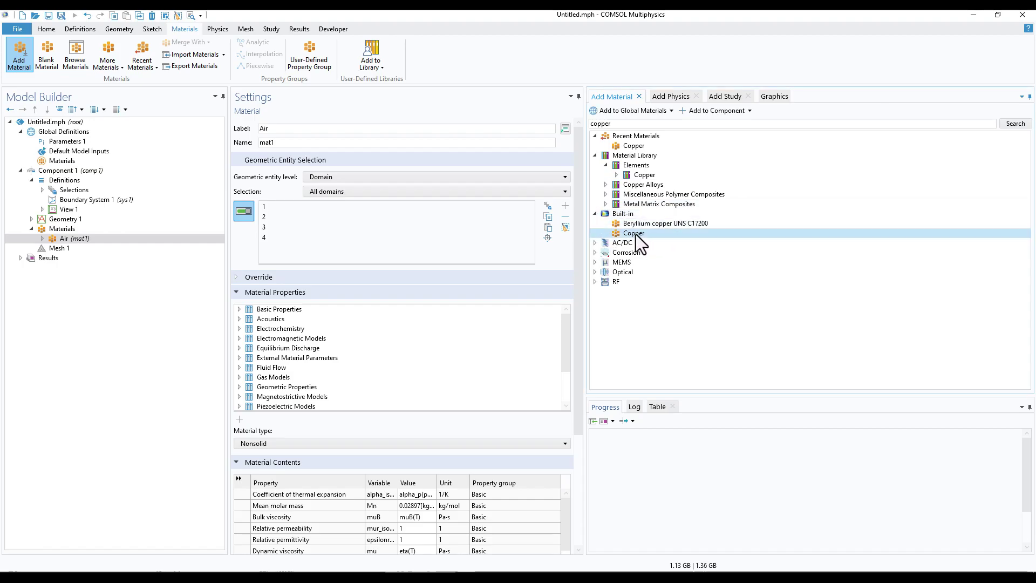
right_click(640, 234)
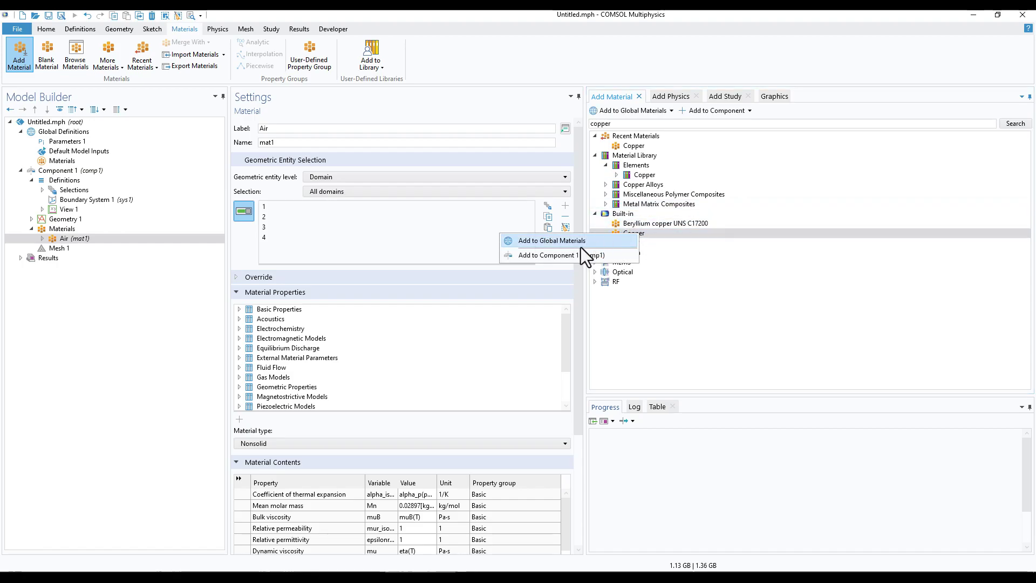
click(573, 253)
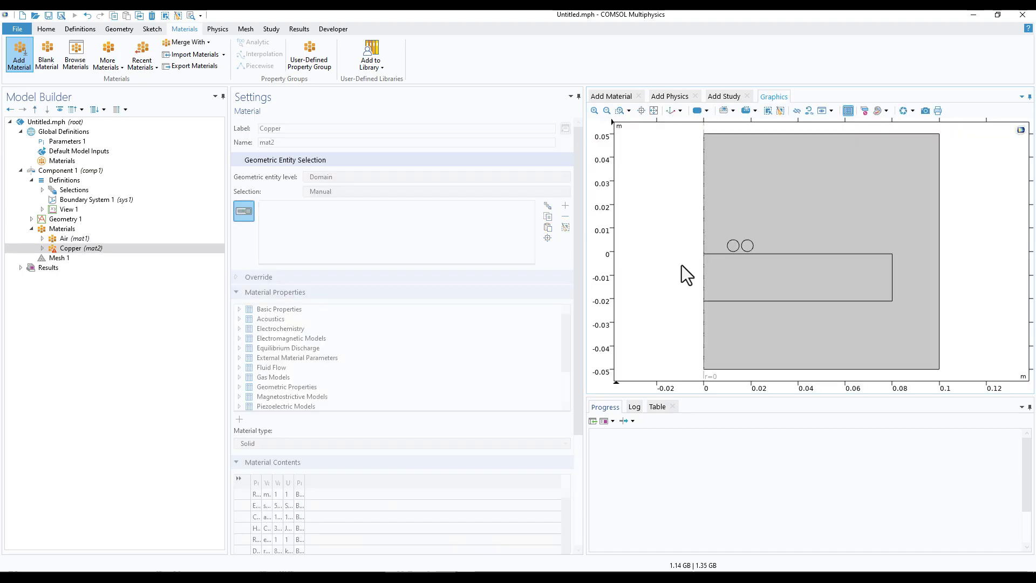
Step: Restrict the Air material to the air selection
click(79, 238)
click(346, 189)
click(323, 222)
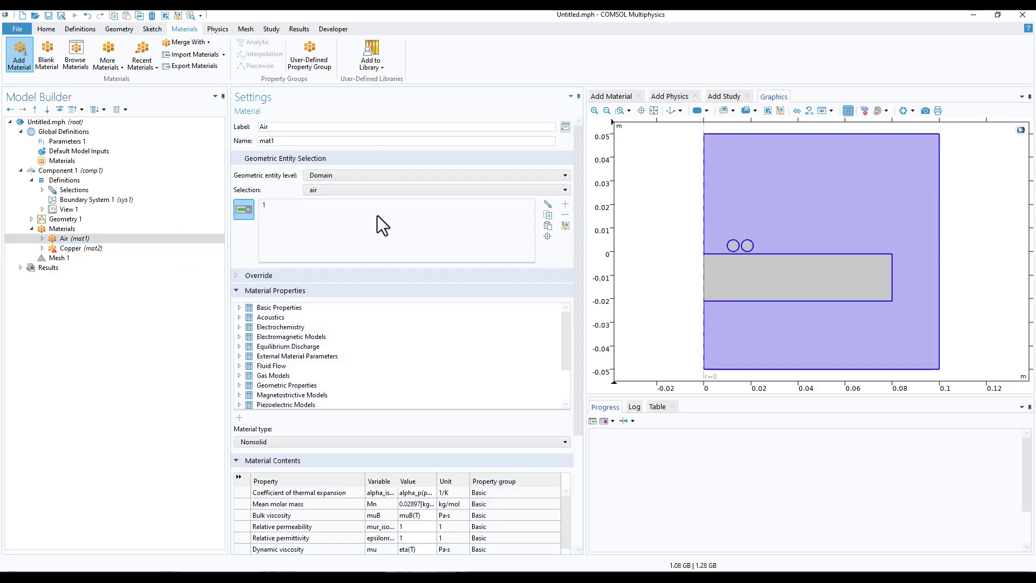
Step: Apply Copper (mat2) to domains 2, 3 and 4, excluding the outer air domain
click(81, 249)
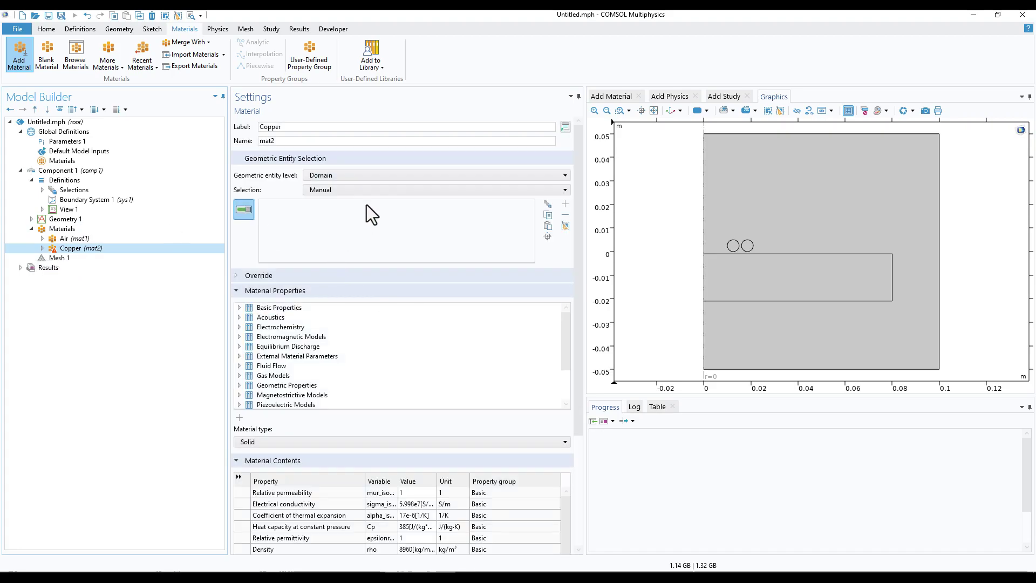
click(362, 193)
click(338, 210)
click(861, 200)
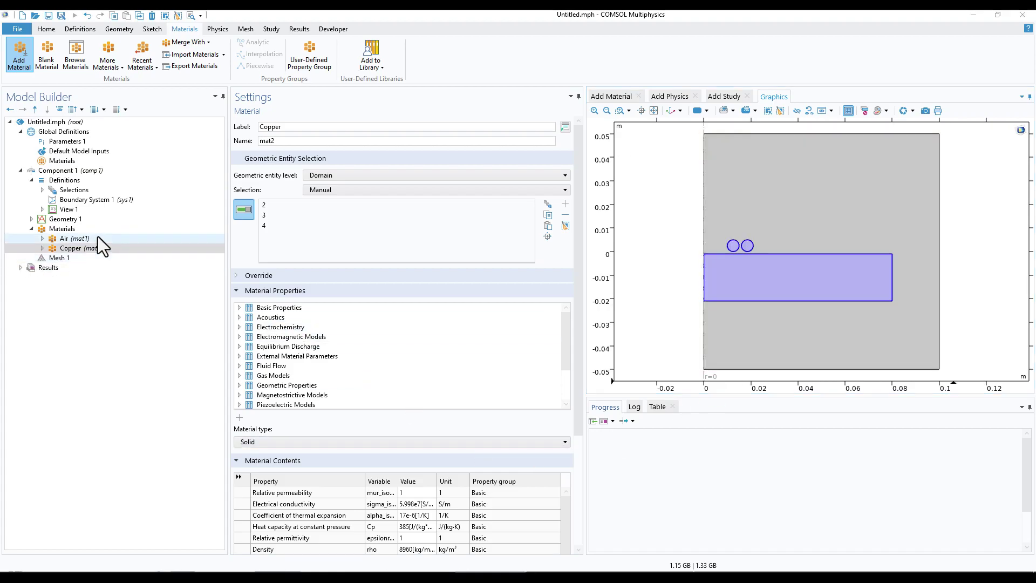
click(109, 246)
Step: Add the AC/DC Magnetic Fields (mf) interface to Component 1
click(668, 96)
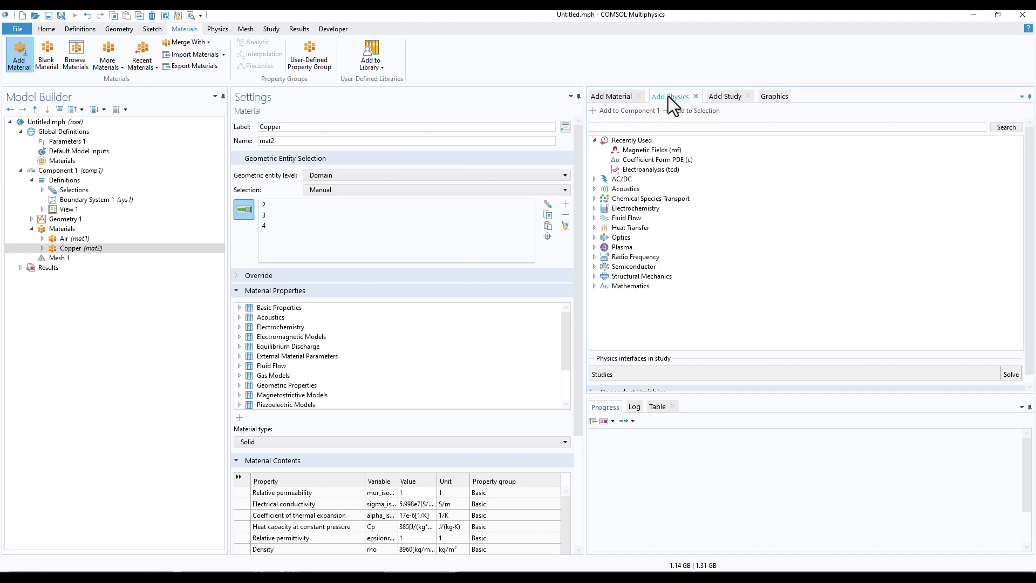
click(594, 181)
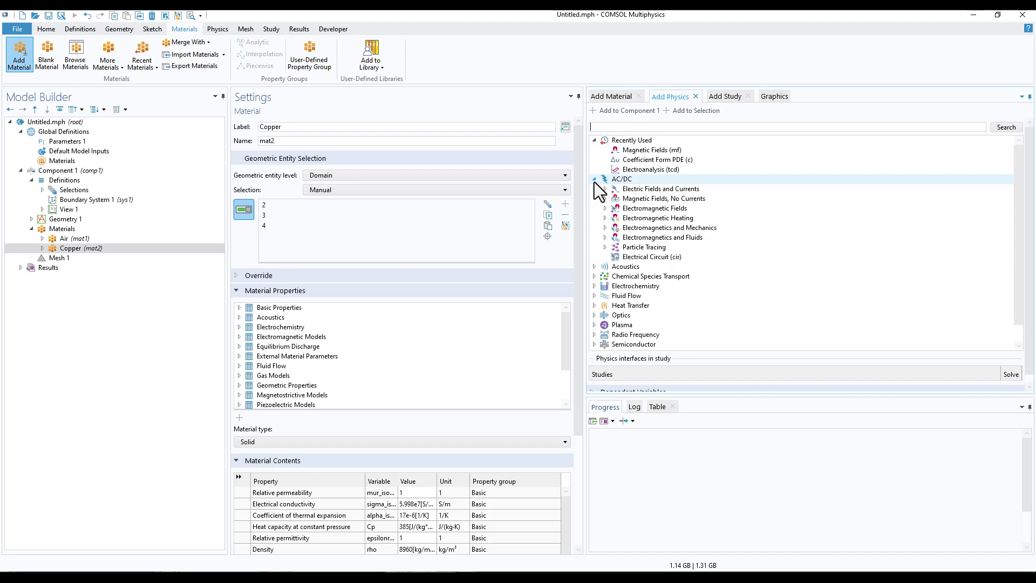
click(605, 199)
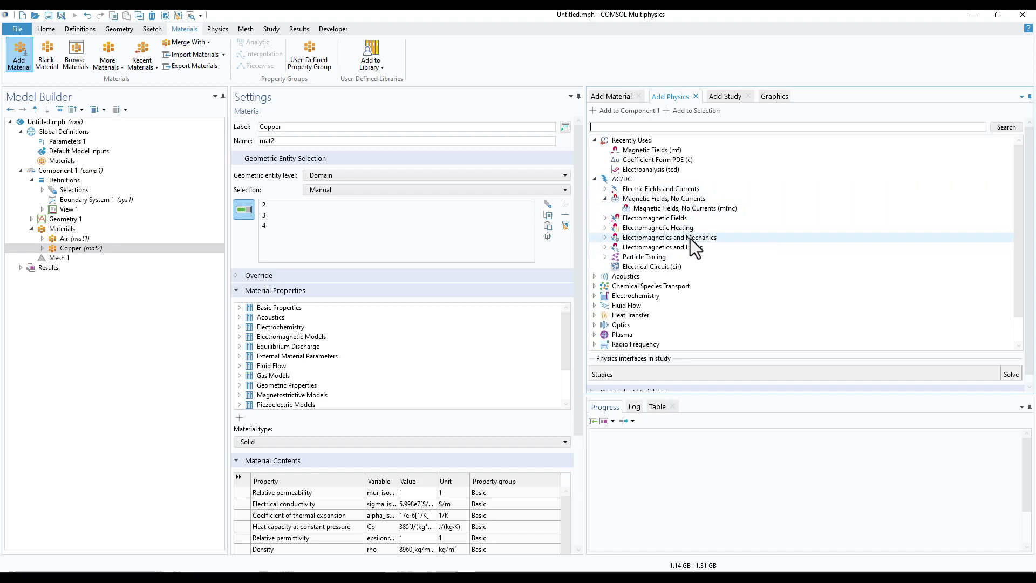
click(605, 217)
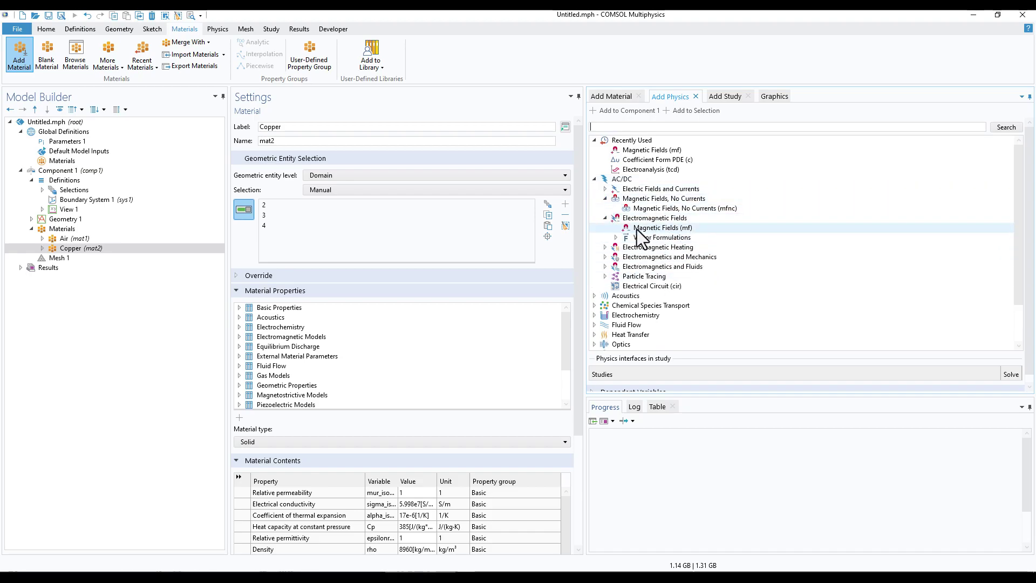
click(653, 219)
click(664, 229)
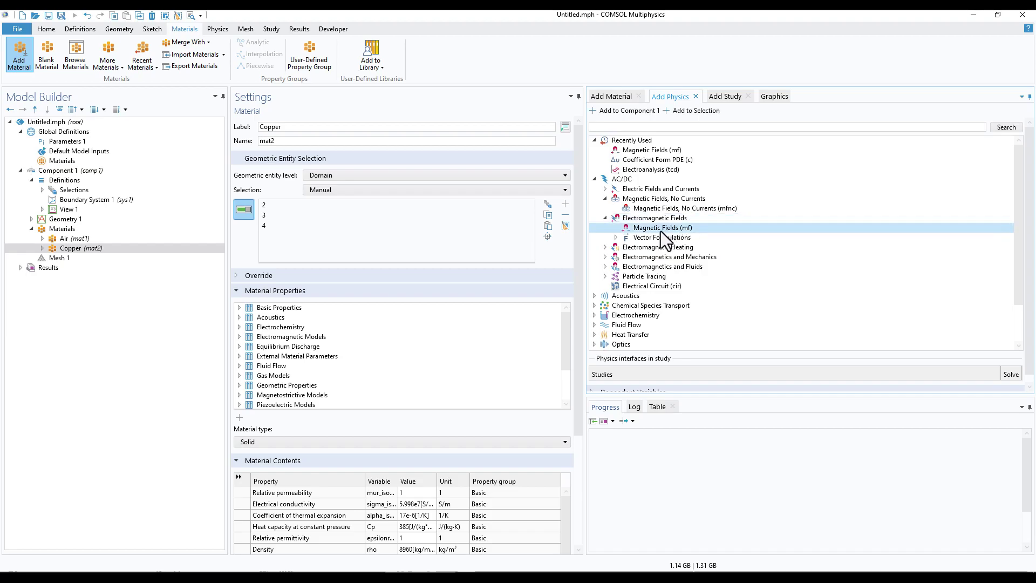
right_click(669, 229)
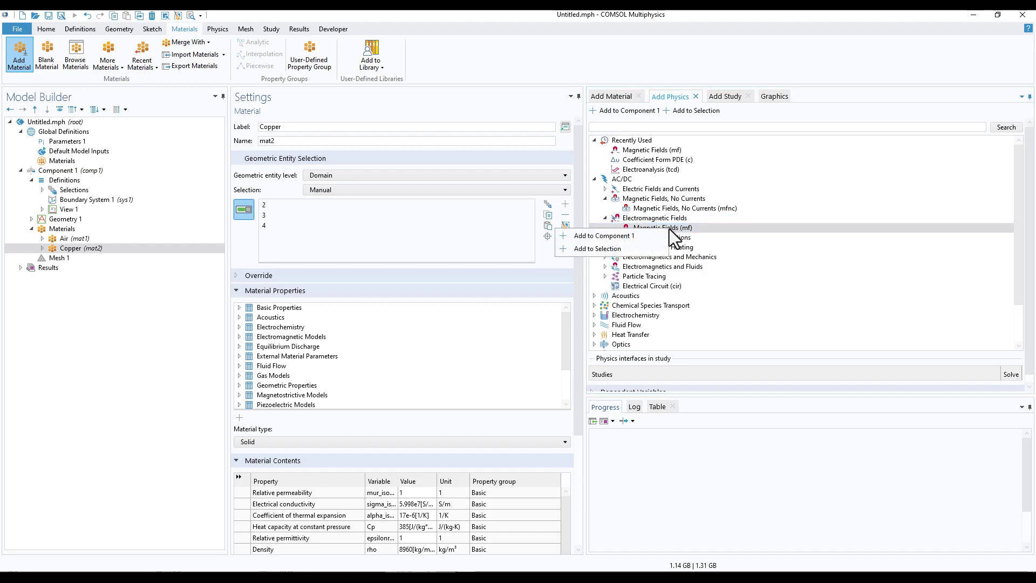
click(610, 238)
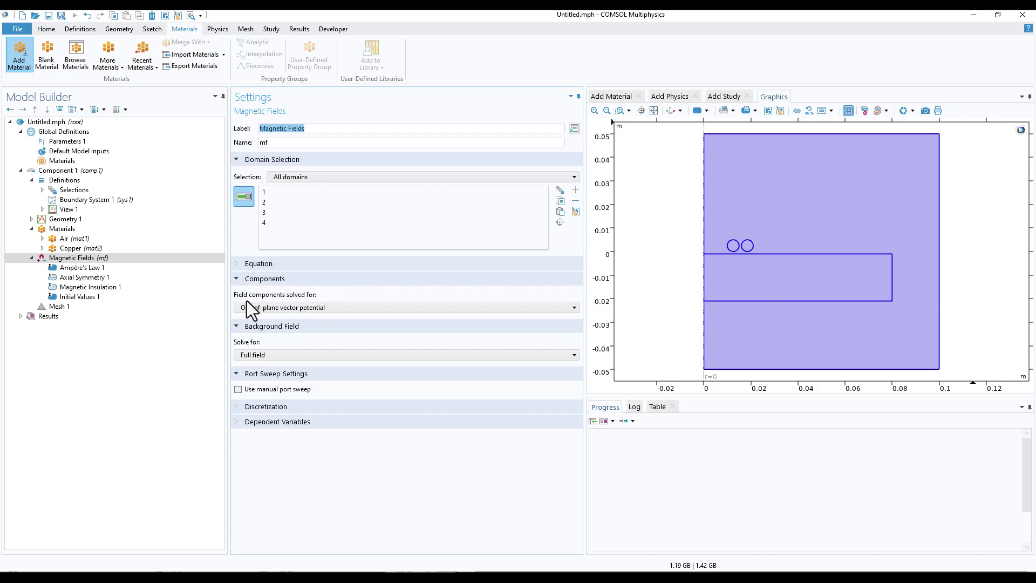
Step: Add a Coil feature under Magnetic Fields, keeping the Nonsolid conductor model
right_click(84, 261)
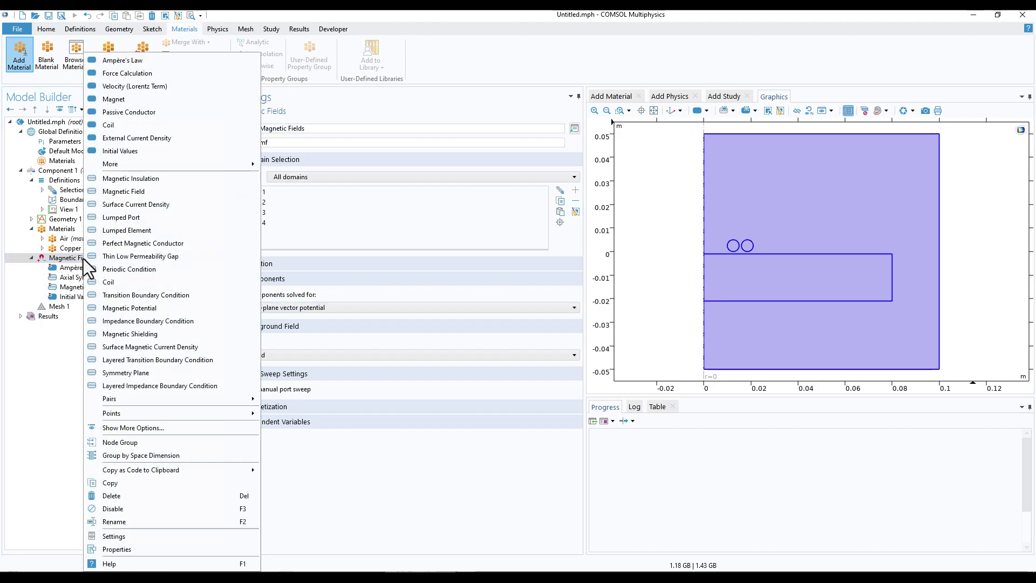
click(124, 125)
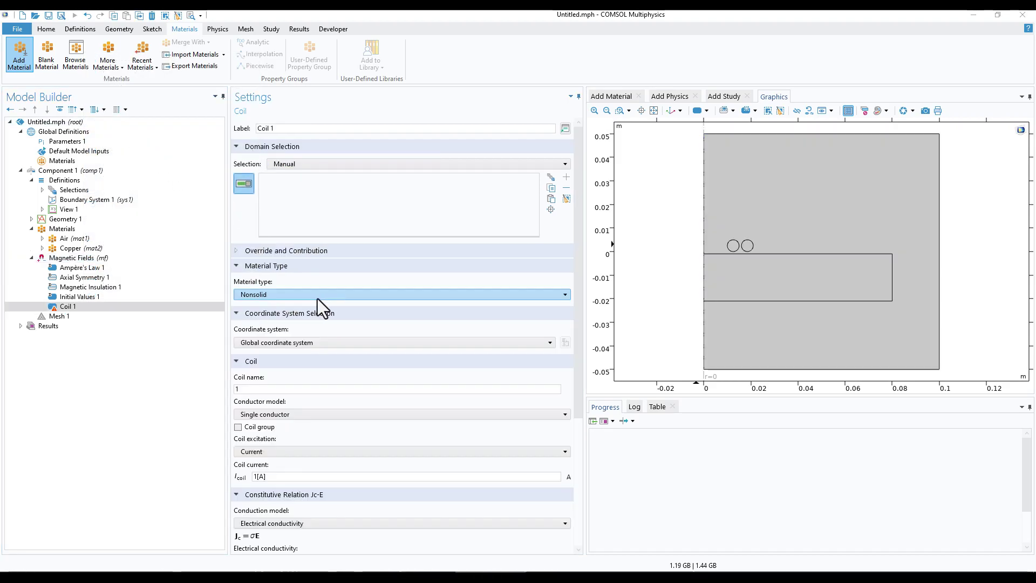
click(317, 299)
click(270, 316)
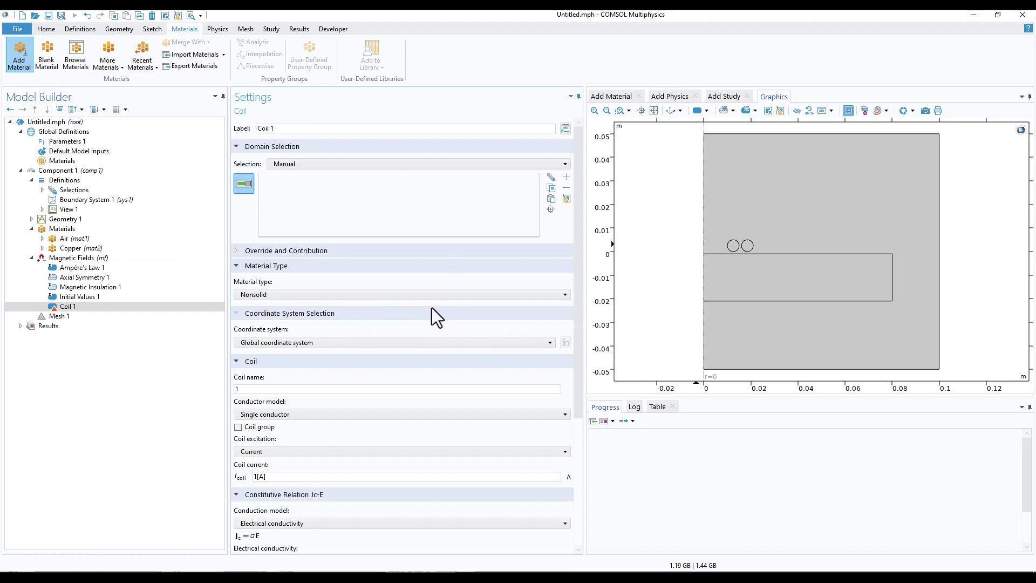
click(424, 295)
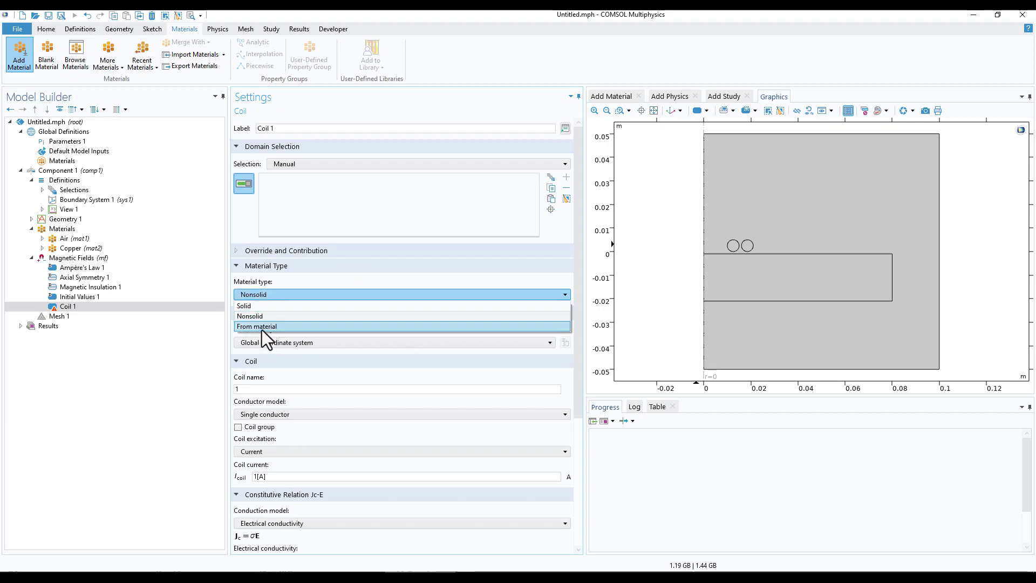
scroll(297, 277, down, 5)
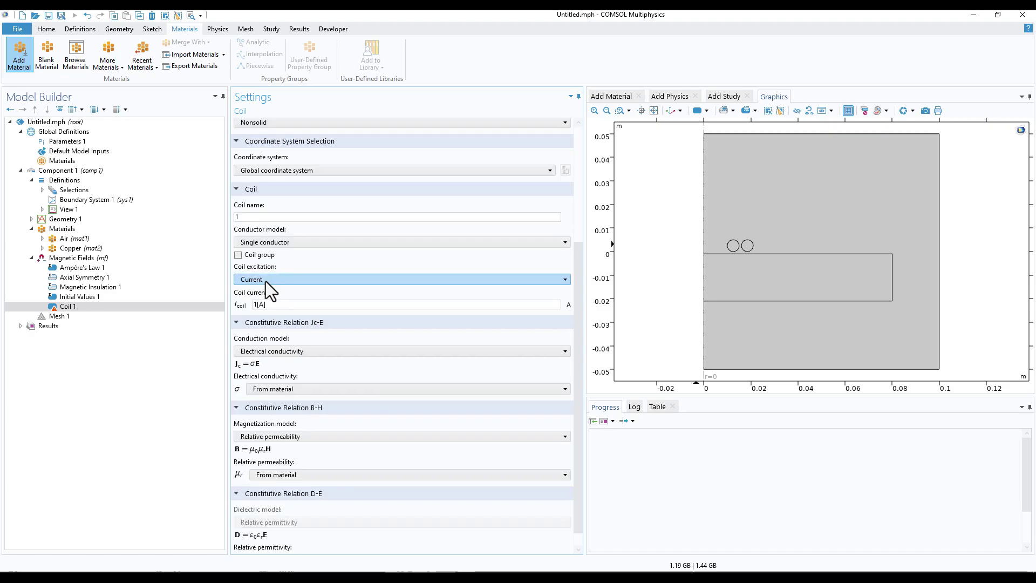
Step: Excite the coil by voltage 0.1[mV] and apply it to the coils selection
click(265, 280)
click(281, 291)
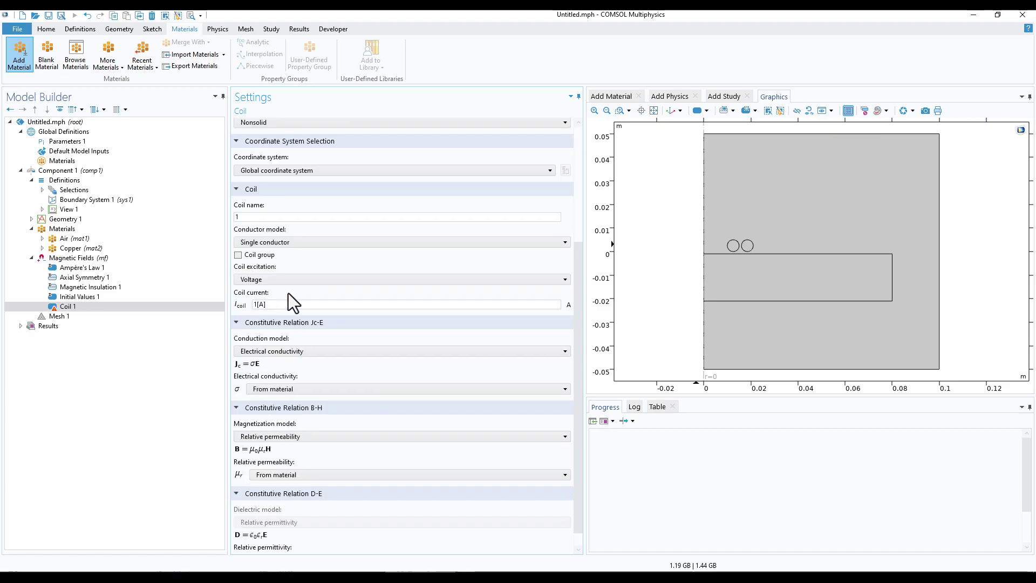
click(264, 304)
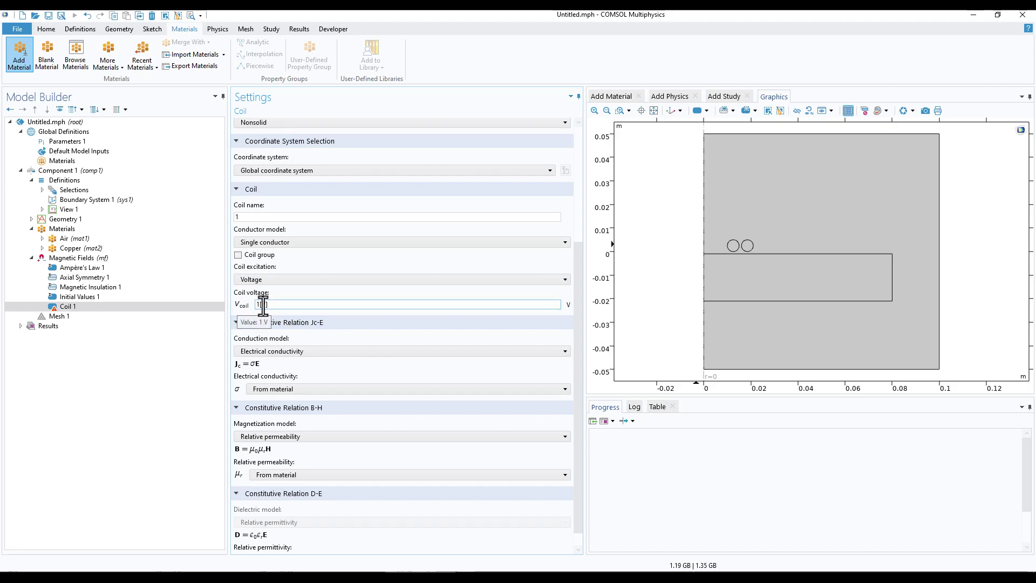
text(0.1[)
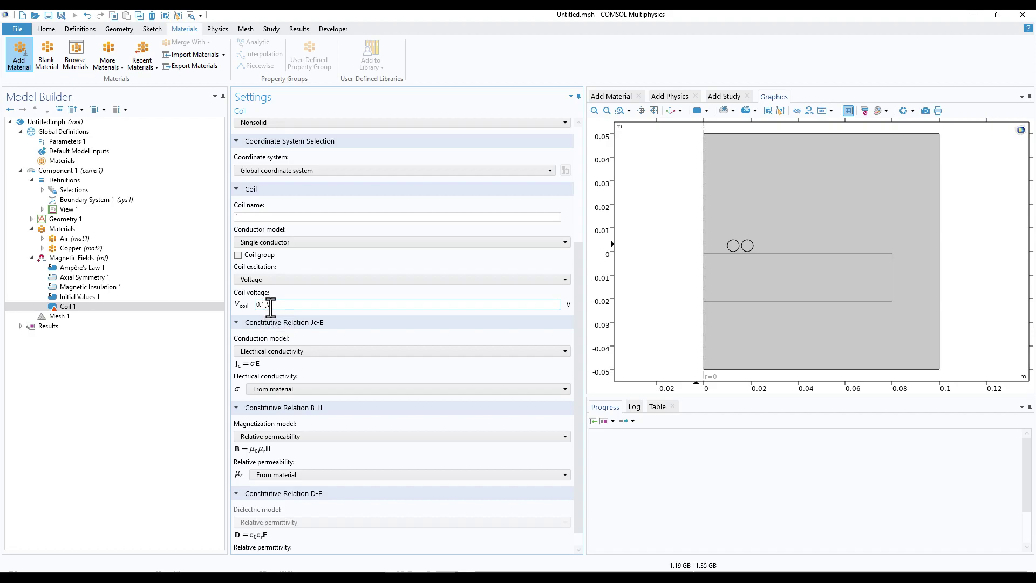
text(m)
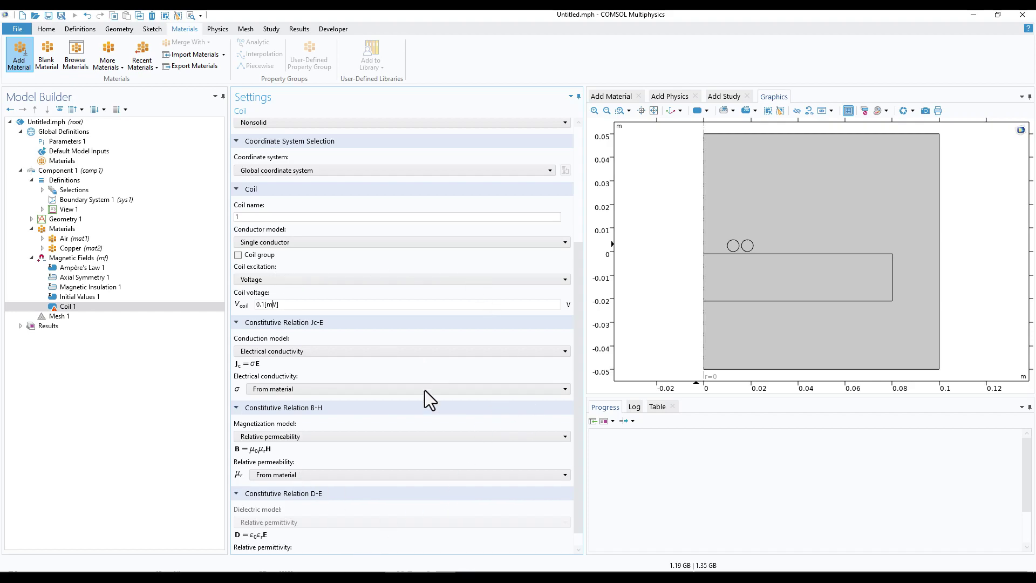
click(732, 246)
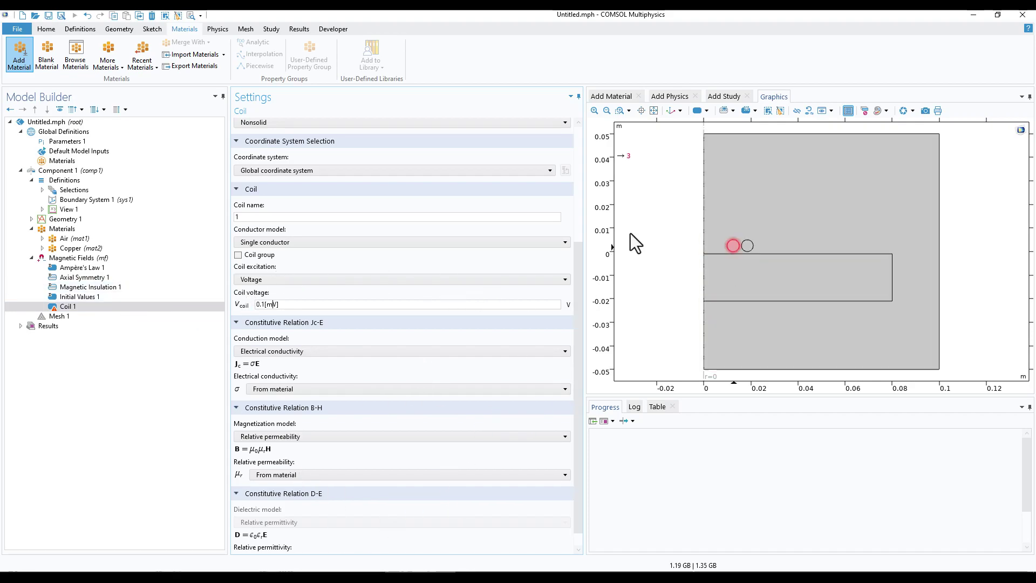
scroll(568, 268, up, 5)
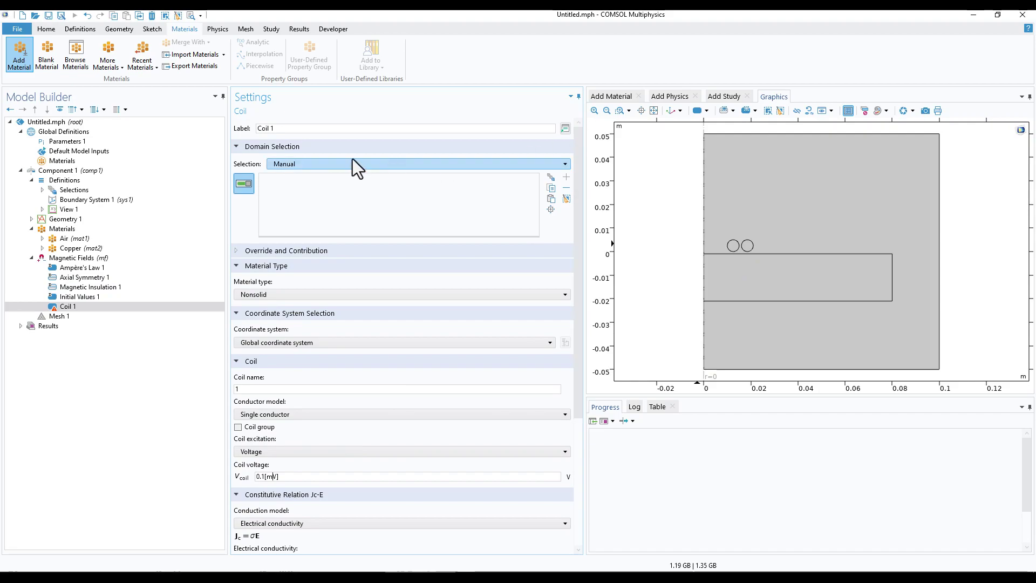
click(277, 162)
click(291, 205)
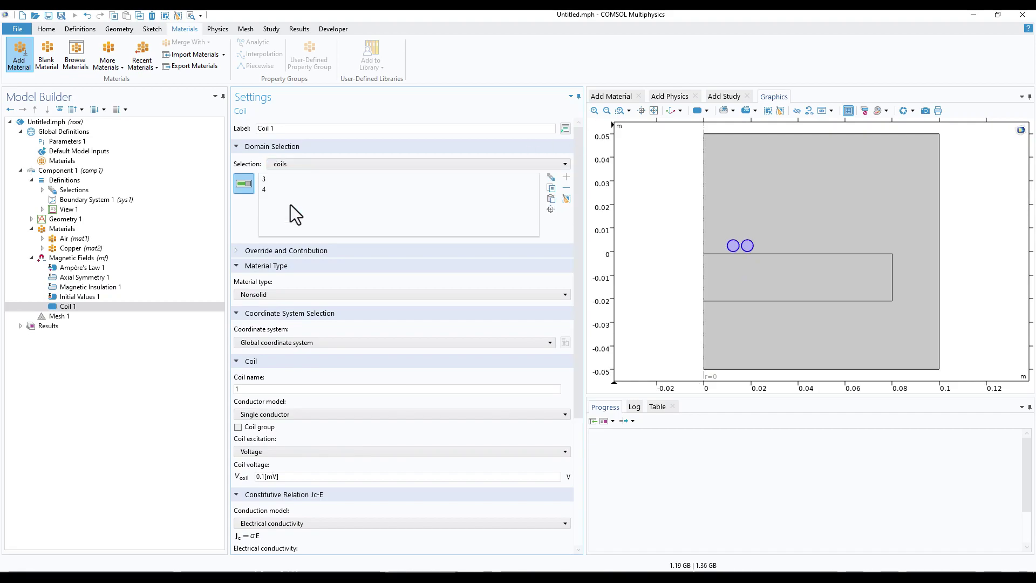
click(119, 259)
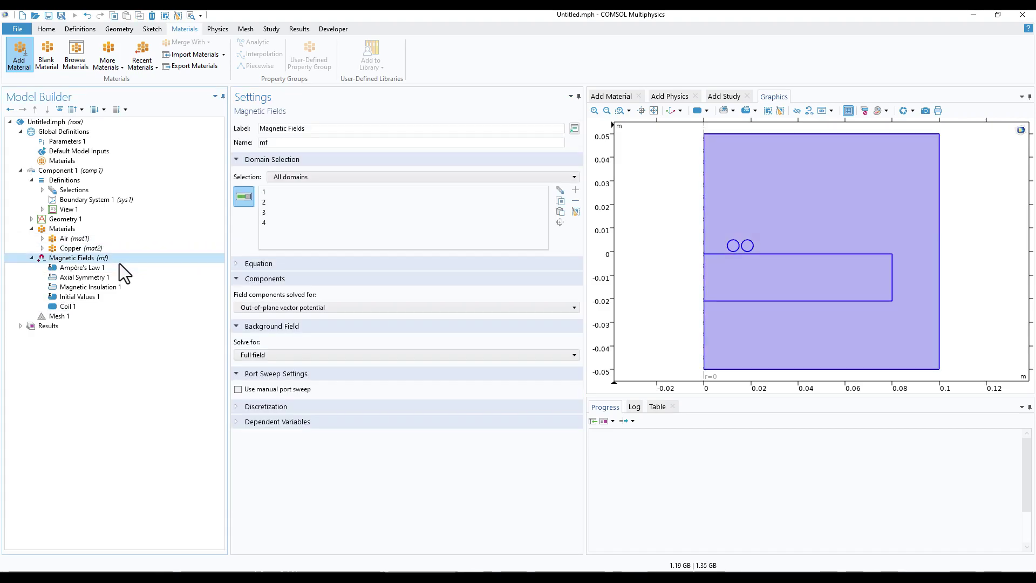
Step: Add a Force Calculation on domain 2 with the force name plate
right_click(119, 263)
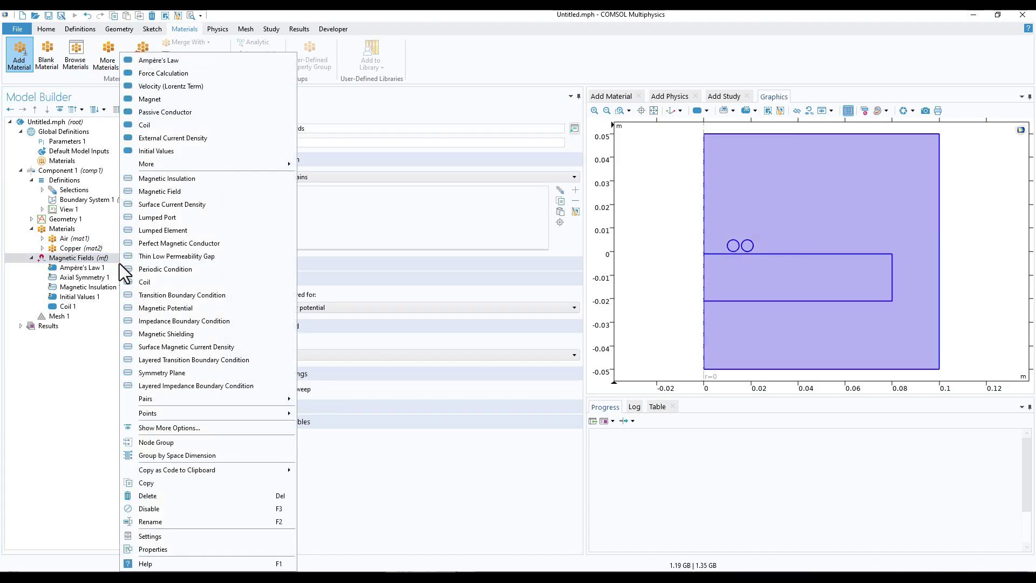
click(176, 75)
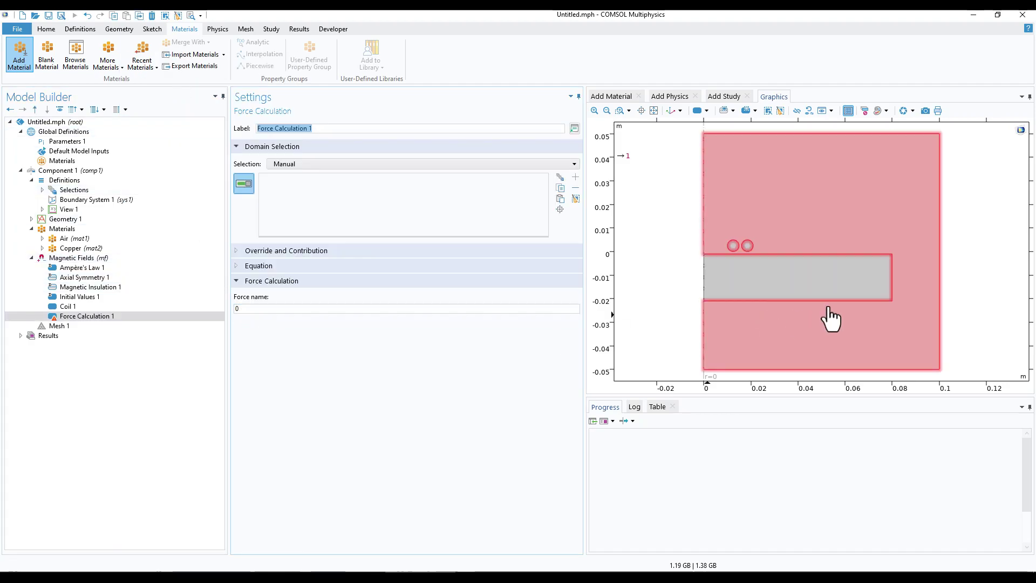
click(812, 277)
double_click(238, 309)
text(plate)
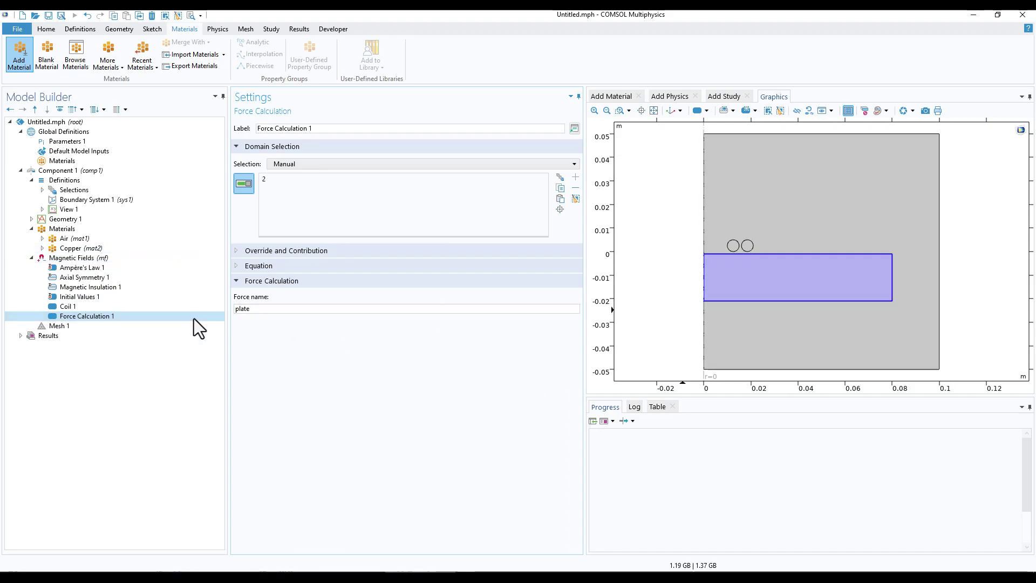
click(83, 308)
click(102, 258)
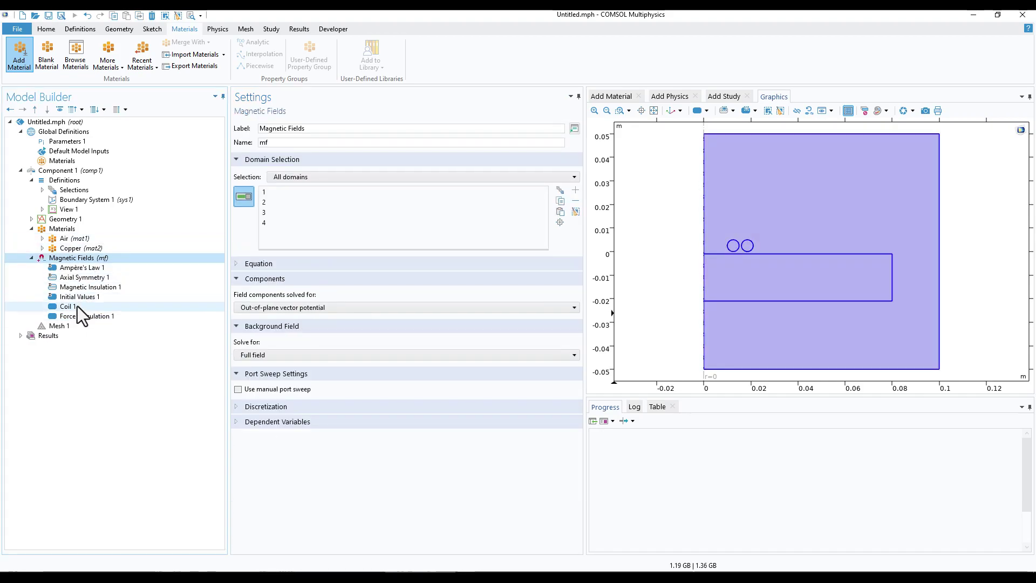
Step: Build the physics-controlled mesh for the whole geometry
click(68, 327)
click(264, 125)
scroll(746, 251, up, 3)
scroll(782, 278, down, 3)
scroll(731, 283, up, 2)
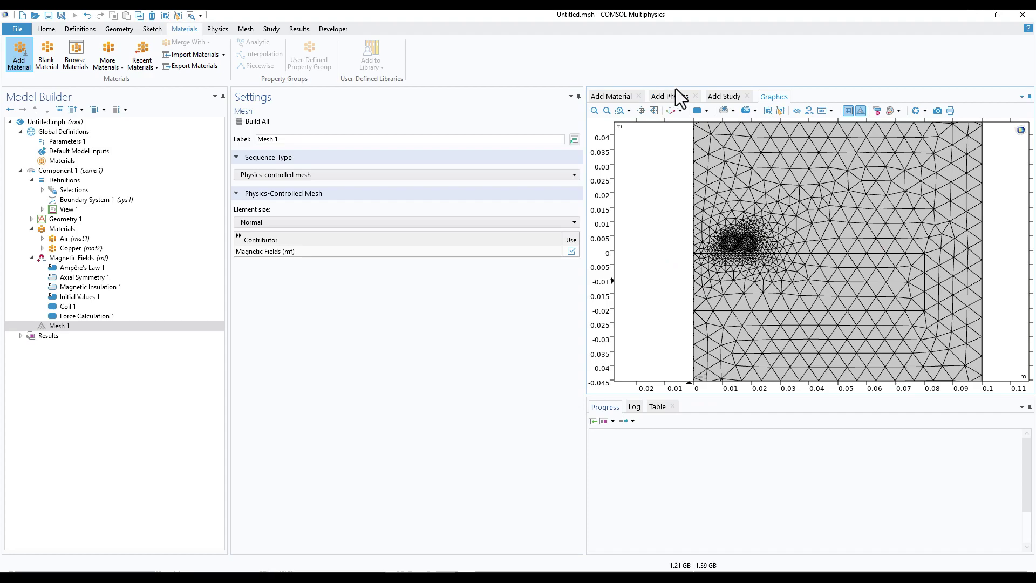
Step: Select the Frequency Domain study type in the Add Study list
click(726, 96)
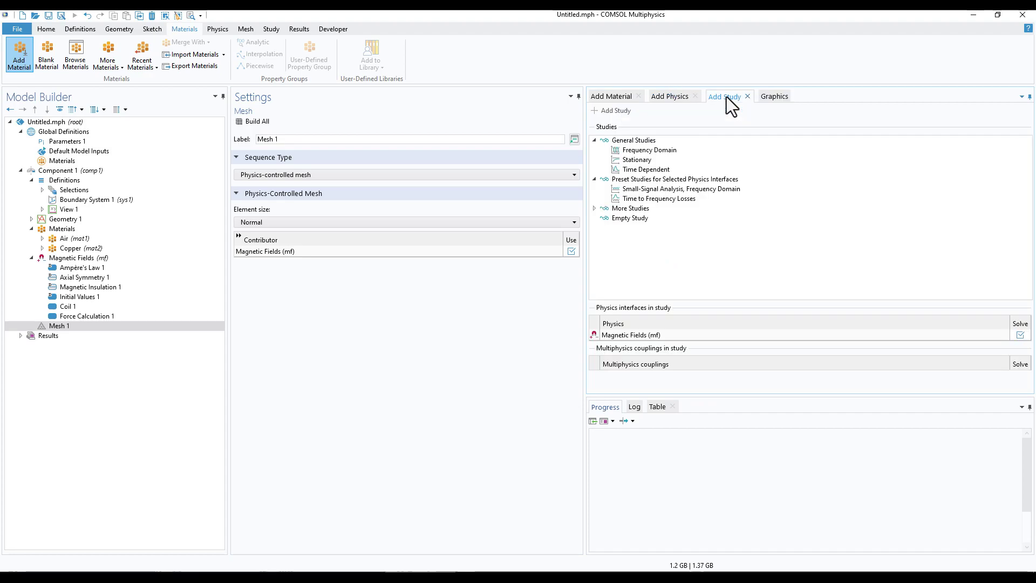
click(651, 150)
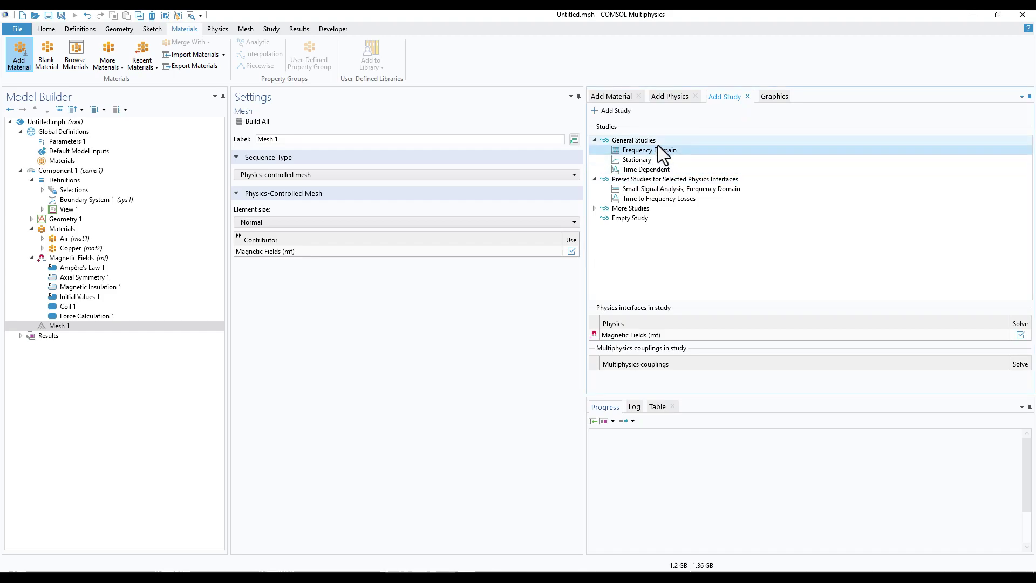
right_click(656, 150)
Step: Add the Frequency Domain study and enter 1[Hz] plus three copies of 100[Hz]
click(620, 156)
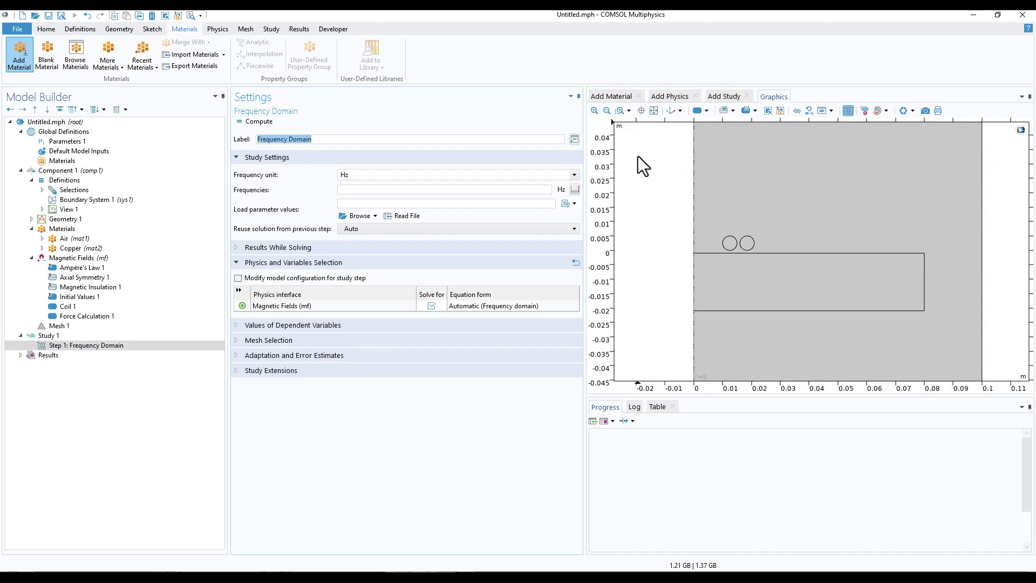
click(340, 189)
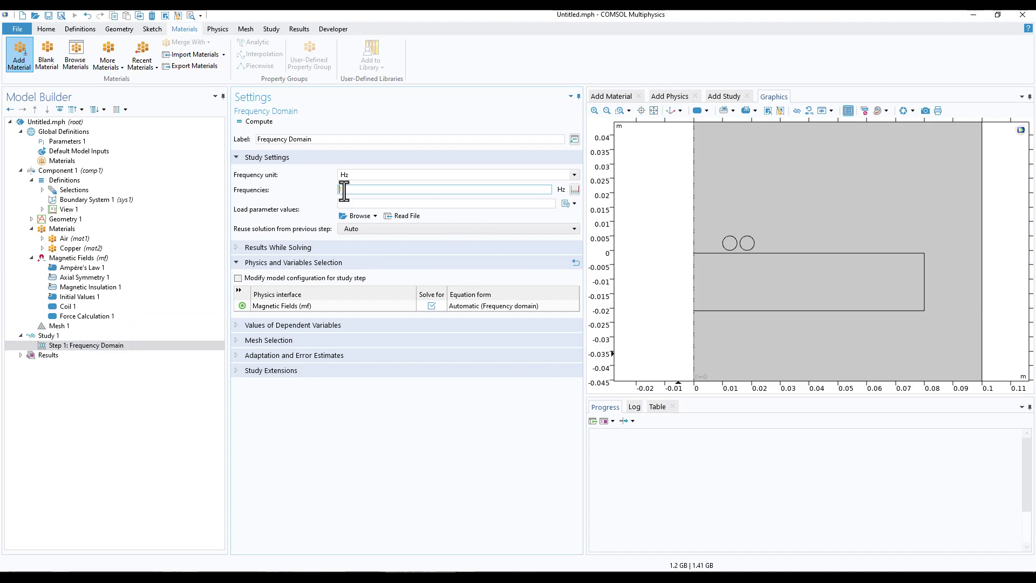
text(1[Hz], 100[Hz])
key(shift+Left)
key(shift+Left)
key(shift+Left)
key(shift+Left)
key(shift+Left)
key(shift+Left)
key(shift+Left)
key(shift+Left)
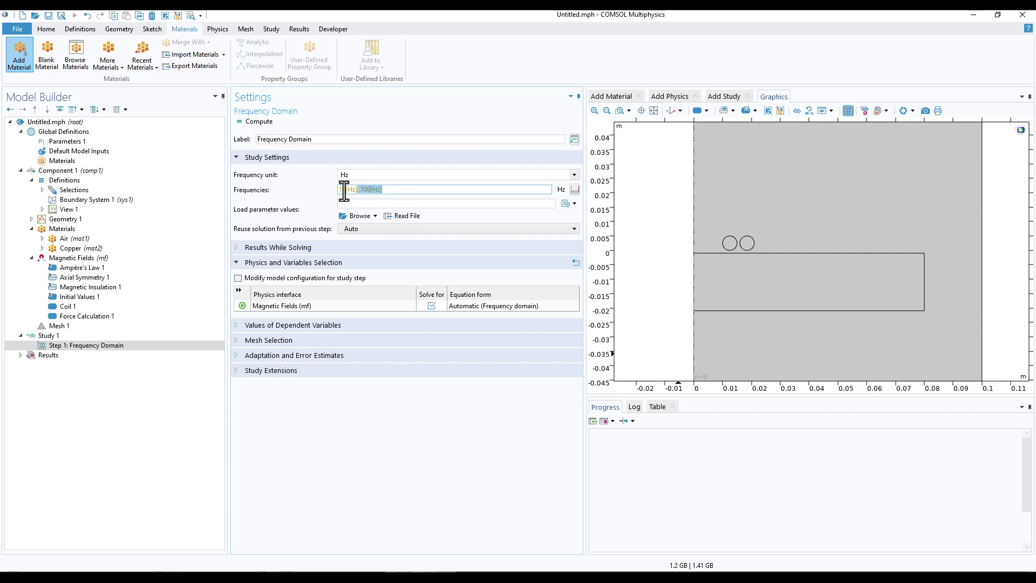
key(End)
text(, 100[Hz])
text(, 100[Hz])
Step: Correct the frequencies to 10, 100, 200, 300 Hz and compute the study
key(BackSpace)
text(2)
key(BackSpace)
text(3)
click(341, 189)
text(0)
key(Return)
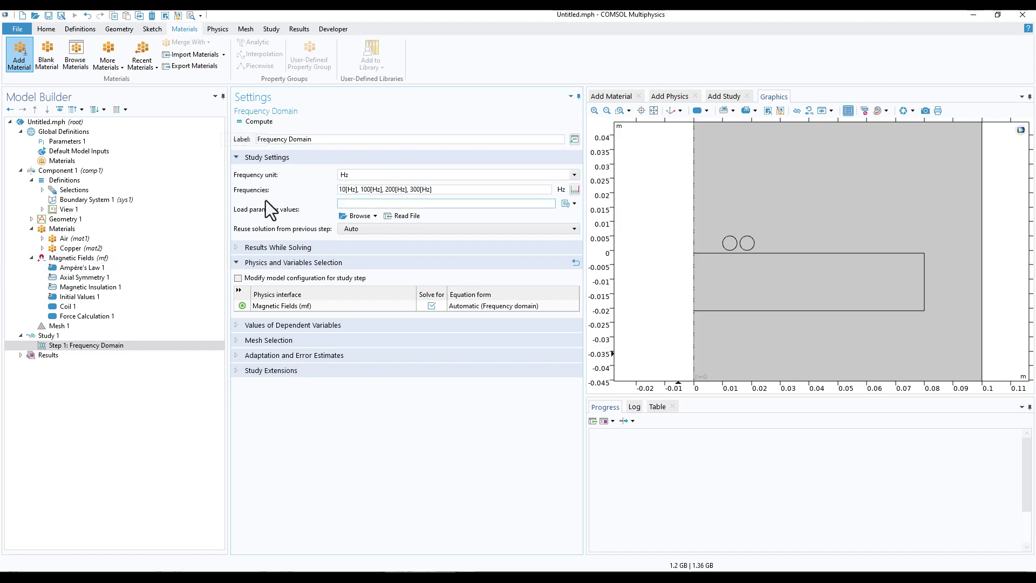
click(249, 122)
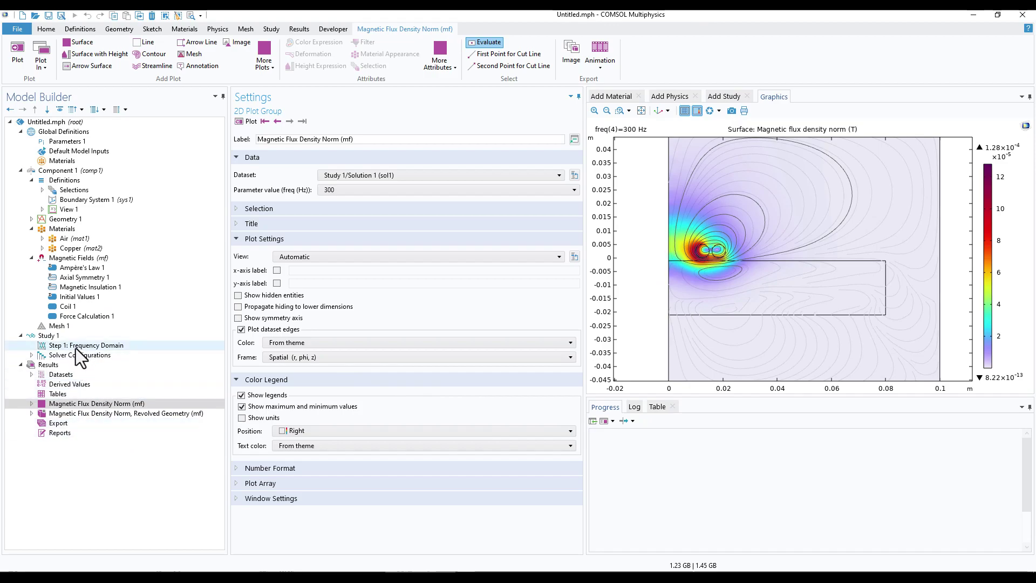
Step: Add a Time Dependent study to the model as Study 2
click(726, 97)
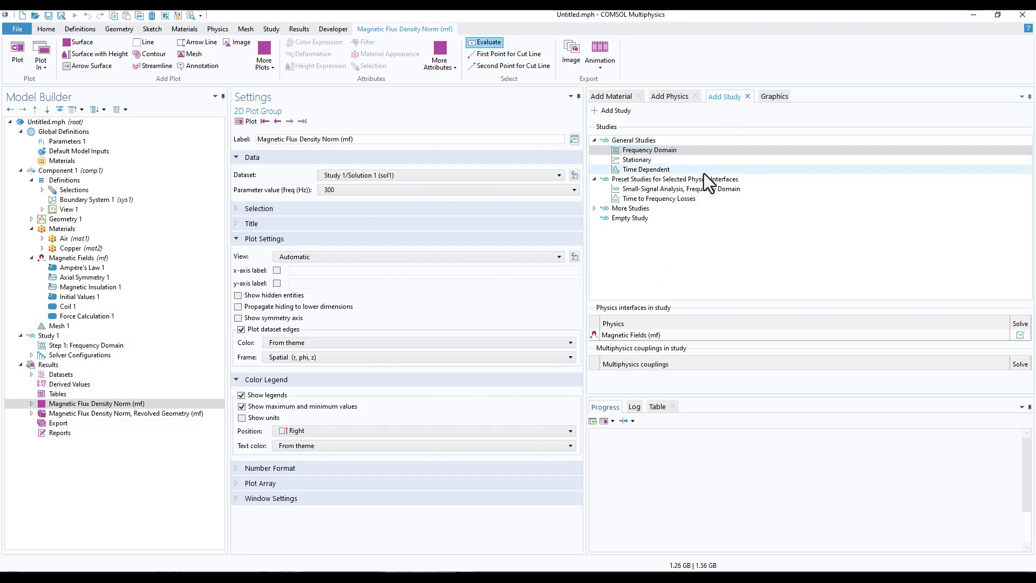
click(651, 171)
drag(651, 172, 372, 335)
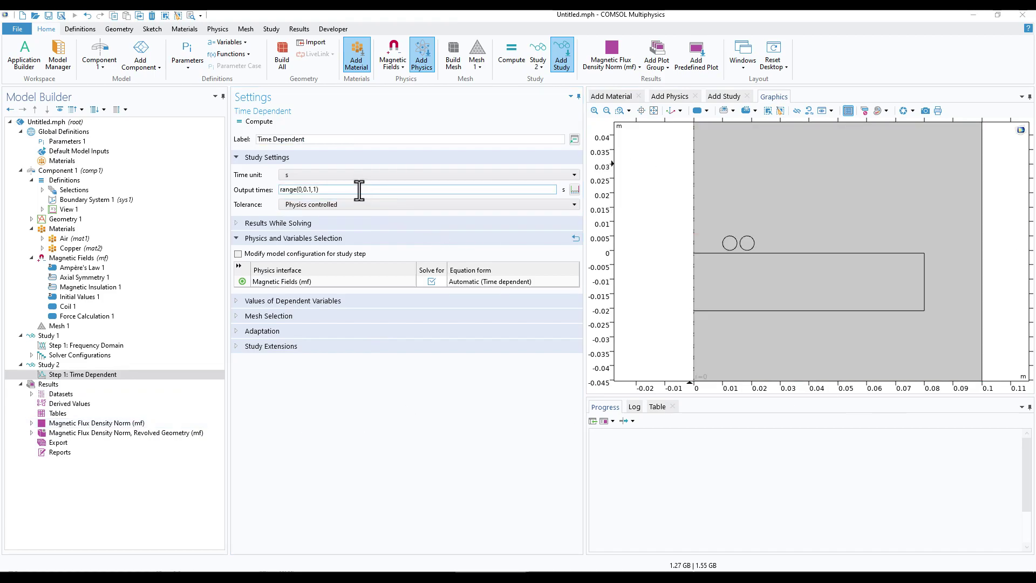
Step: Set Output times to 0, 10^(range(-4,1/10,-1)) and solve Study 2 with F8
drag(358, 189, 235, 182)
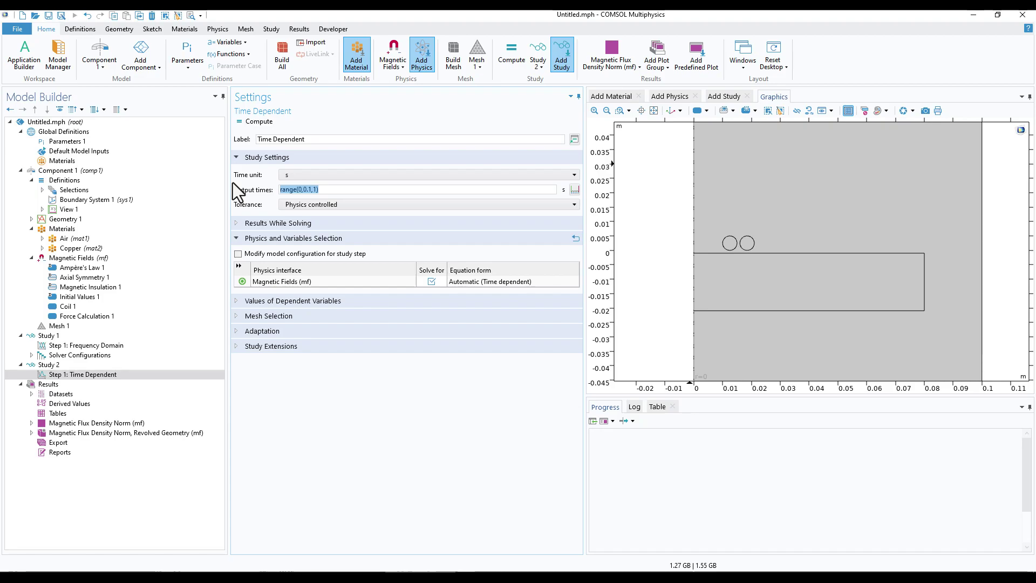
text(0)
text(,)
text( 10)
text(^()
text(rang)
text(e())
text(-)
text(4,)
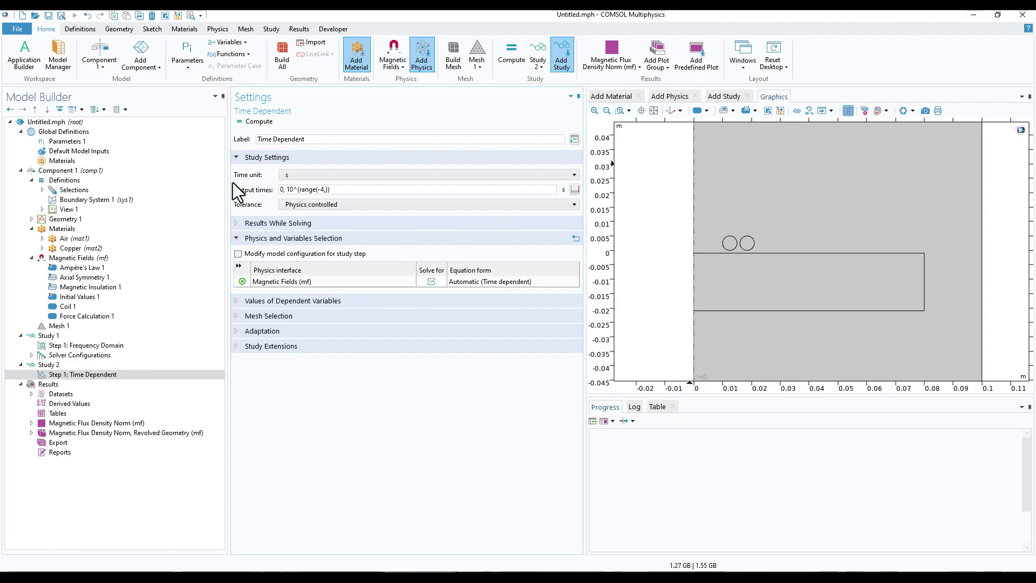
text(1/10)
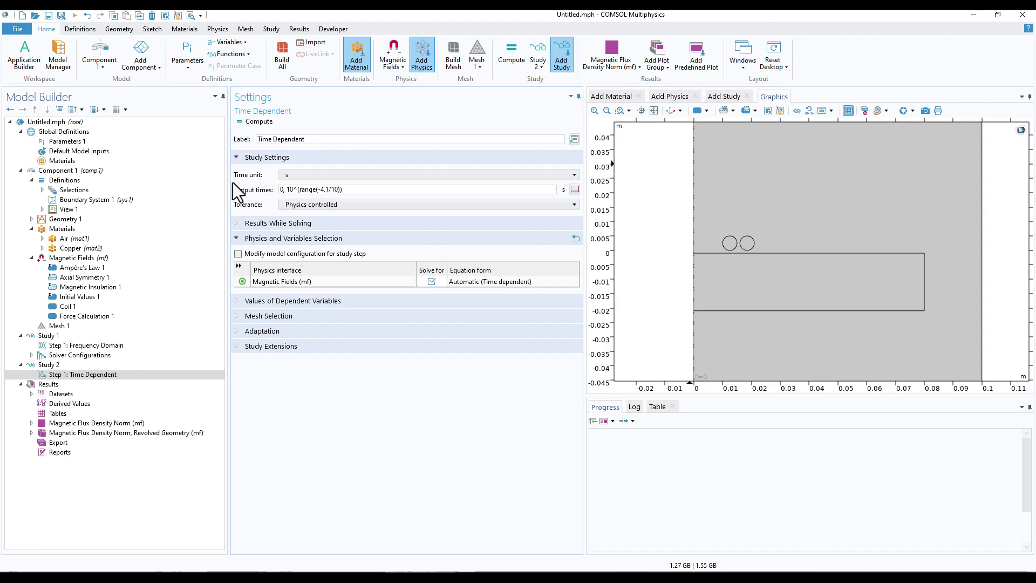
text(,-1)
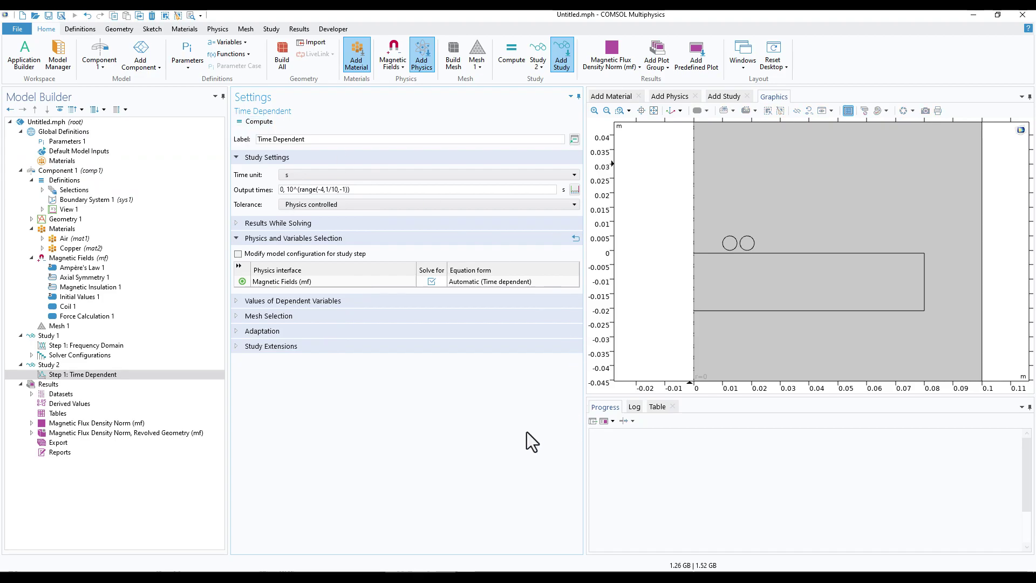
key(F8)
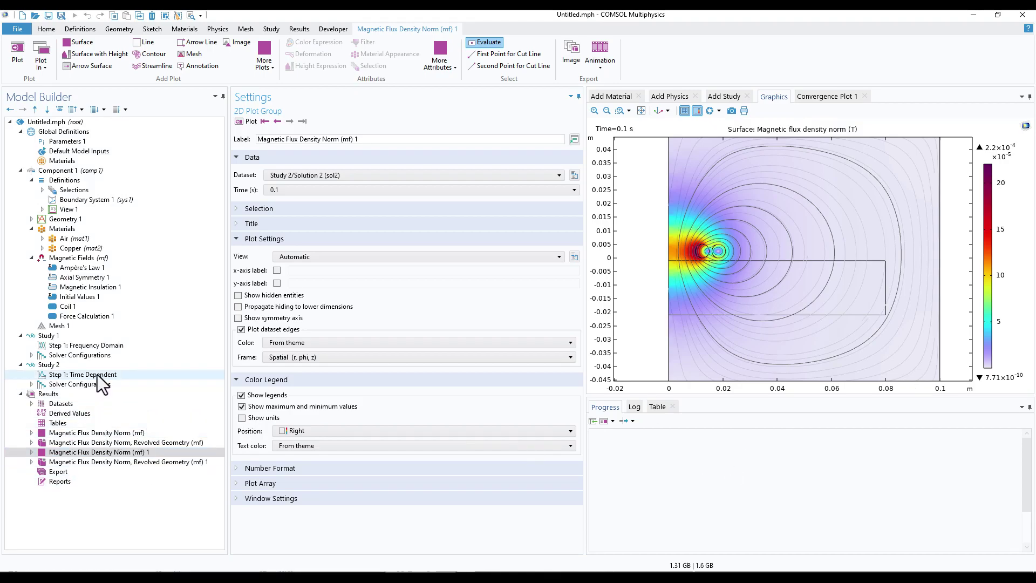
Step: Collapse the Study, Magnetic Fields, Materials, Definitions and Component 1 tree branches
click(21, 335)
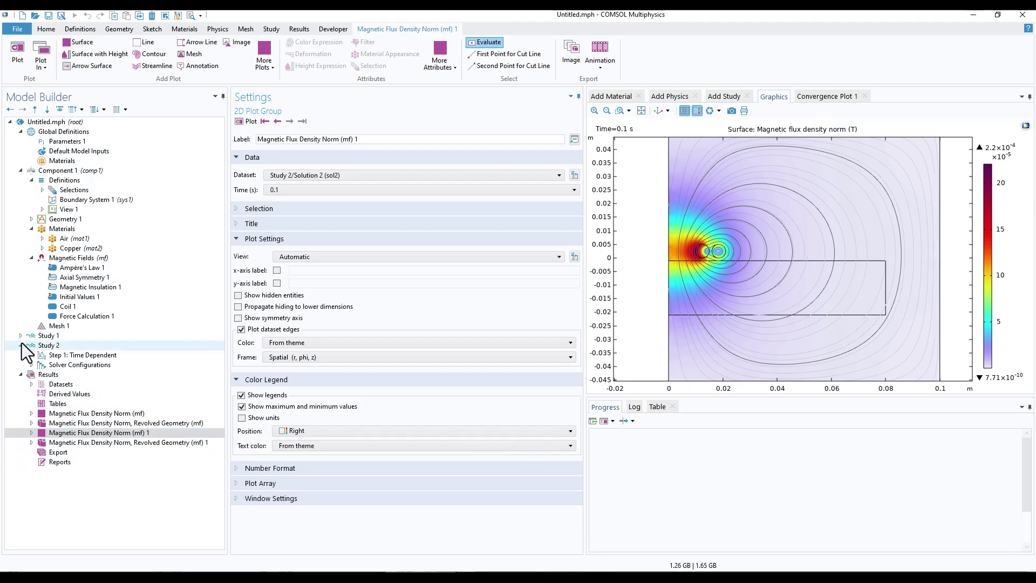
click(21, 345)
click(30, 258)
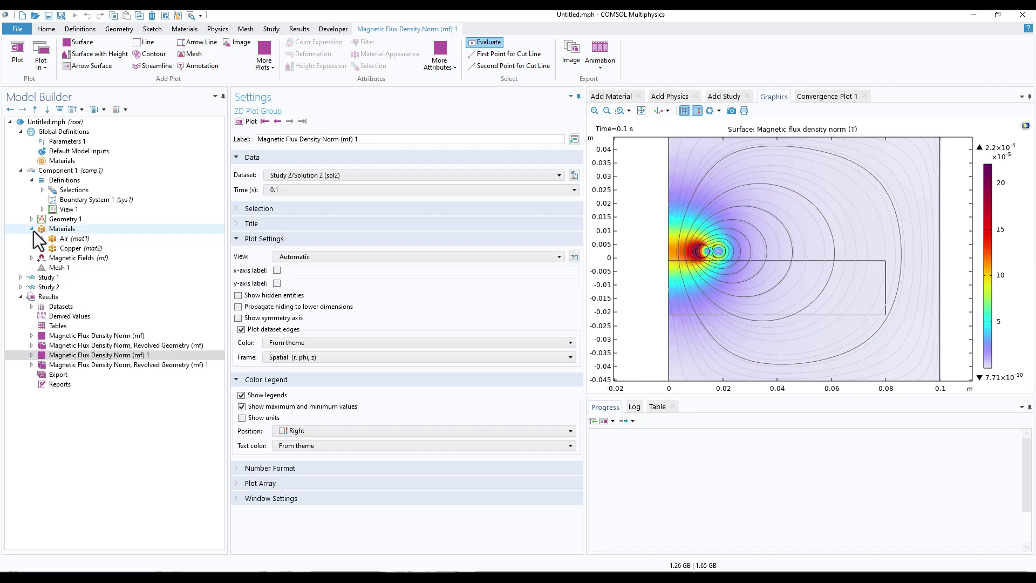
click(32, 229)
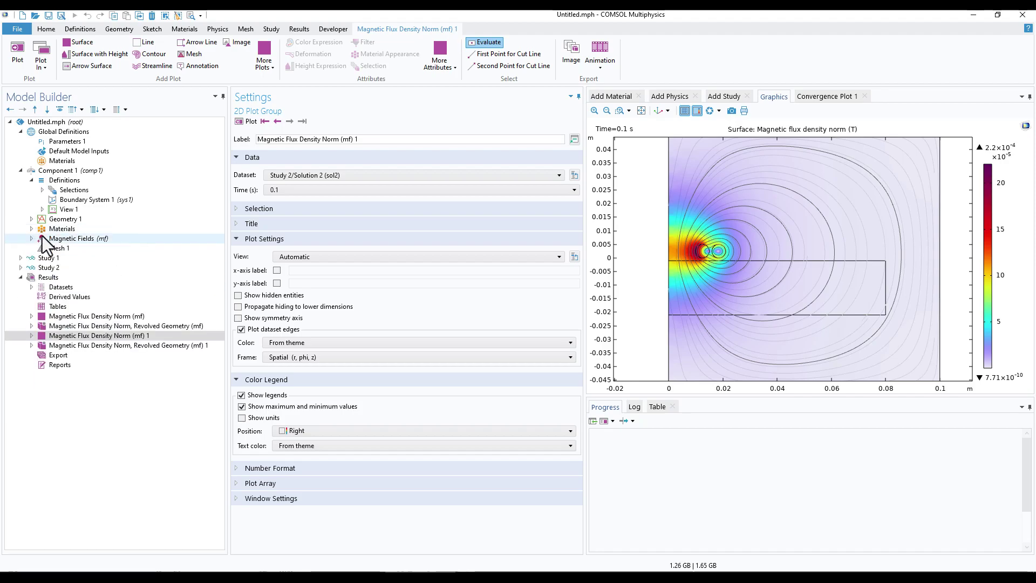
click(31, 180)
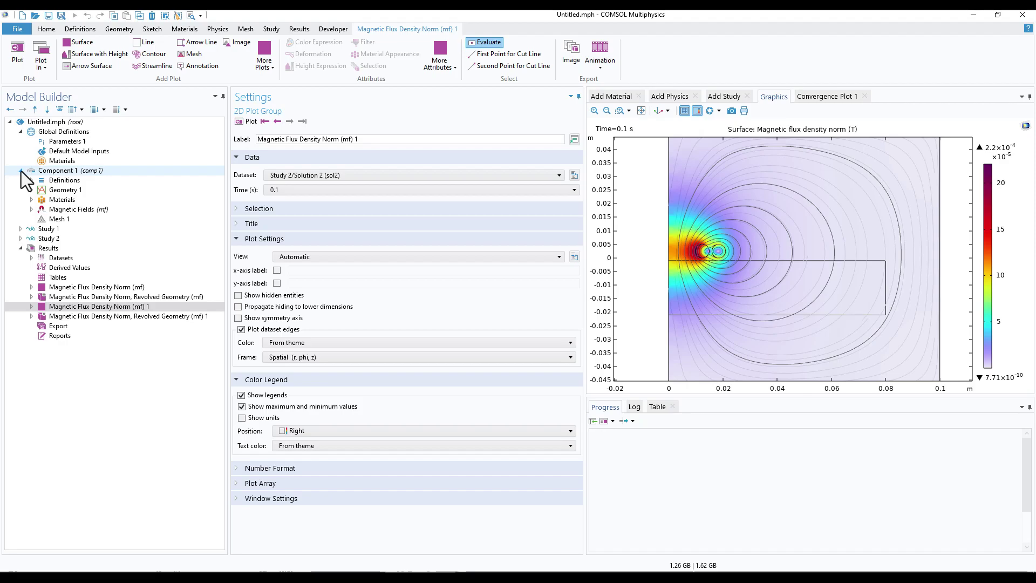
click(21, 170)
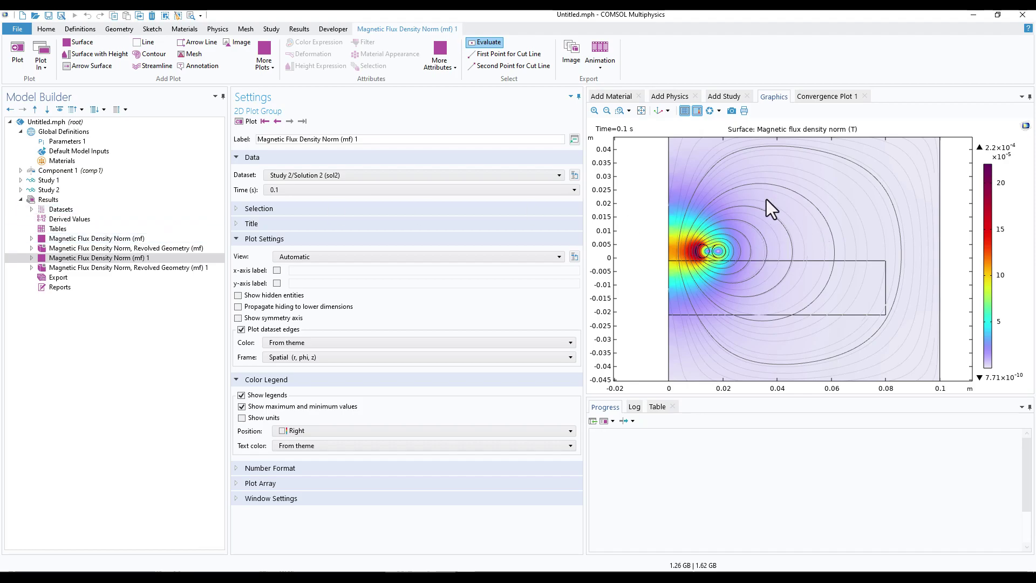
Step: View the 300 Hz frequency-domain flux density plot and rotate its revolved 3D view
click(94, 238)
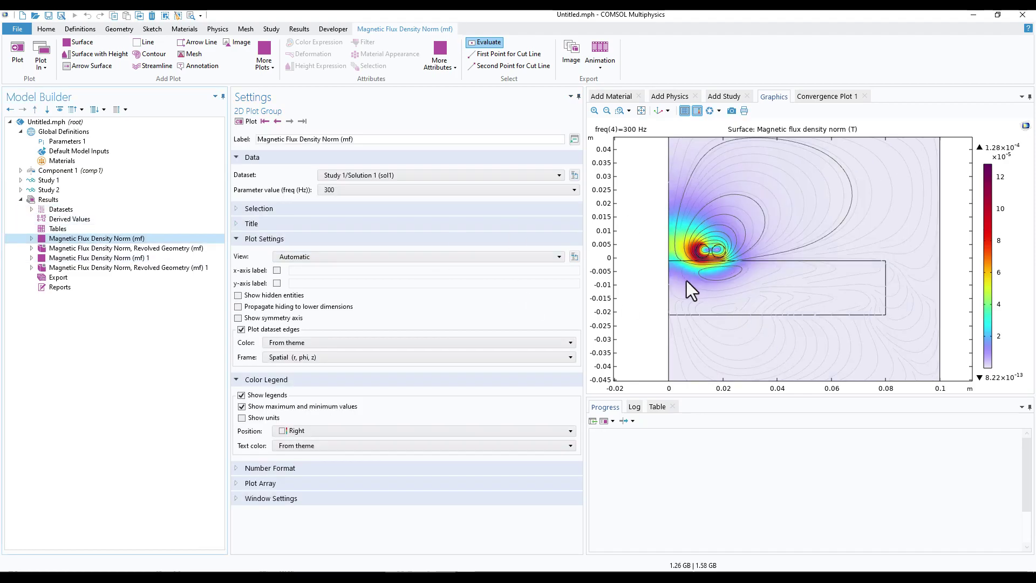
click(108, 248)
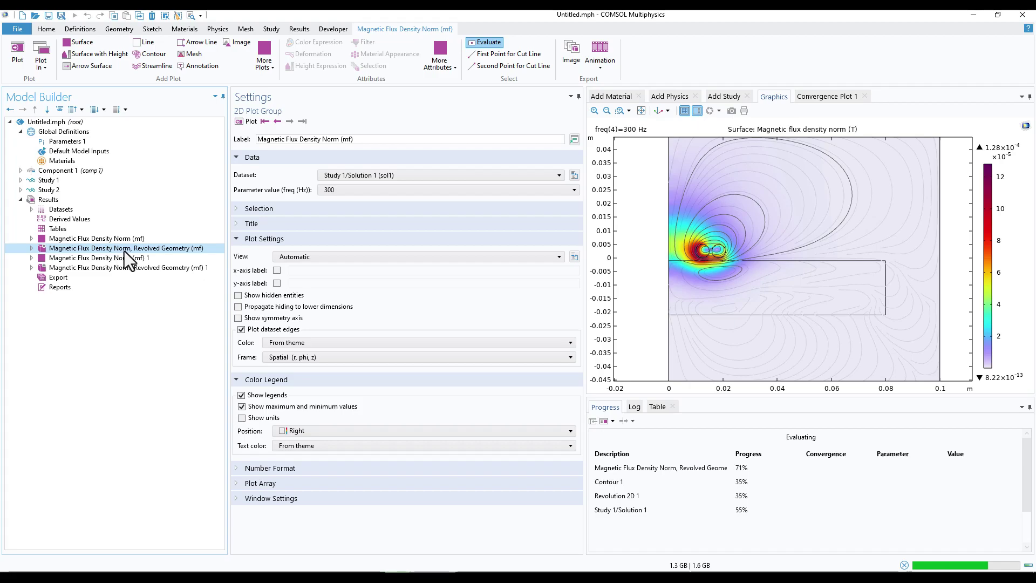
drag(794, 274, 712, 225)
Step: Show the time-dependent 2D flux density plot at 0.0039811 s
click(165, 267)
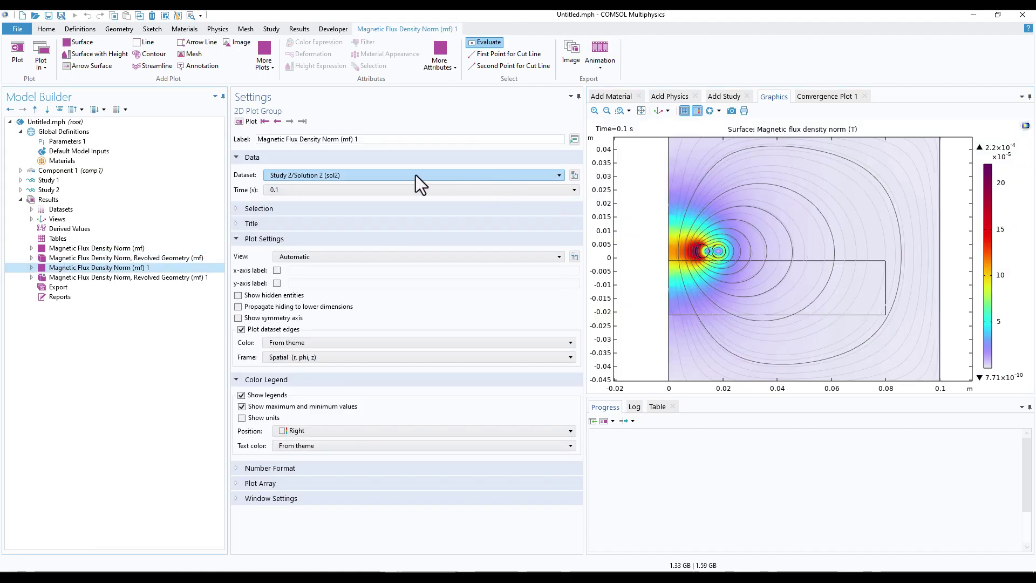
click(386, 189)
click(323, 219)
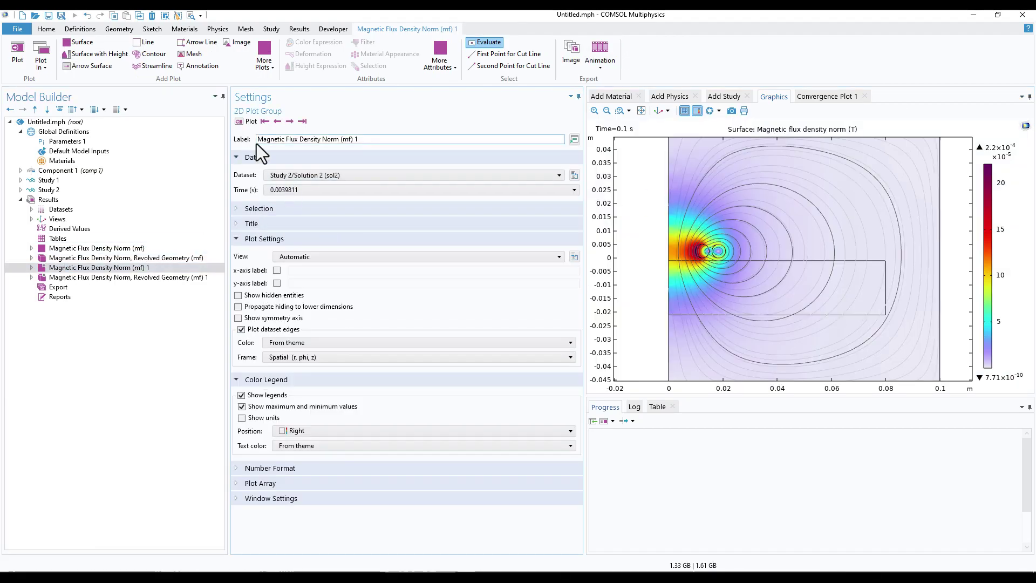
Step: Rotate the time-dependent revolved 3D plot and set its time to 0.0063096 s
click(75, 277)
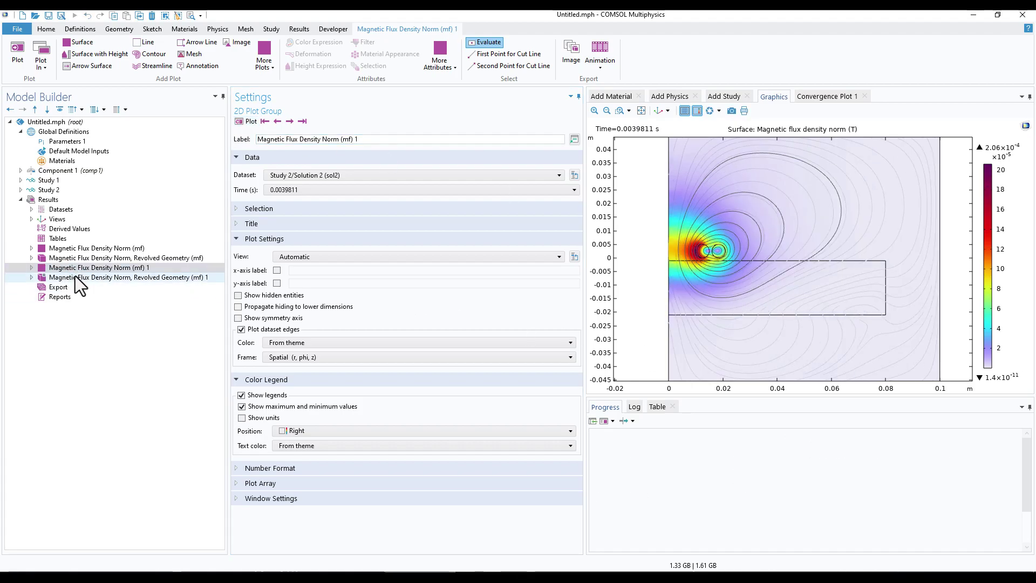
drag(783, 264, 758, 243)
click(283, 192)
click(286, 211)
click(249, 123)
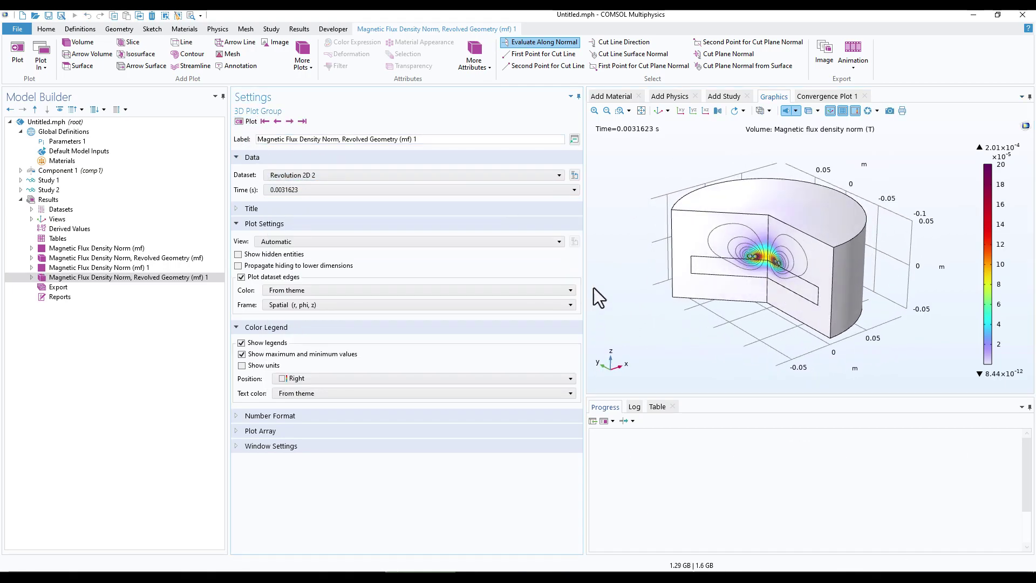
click(292, 120)
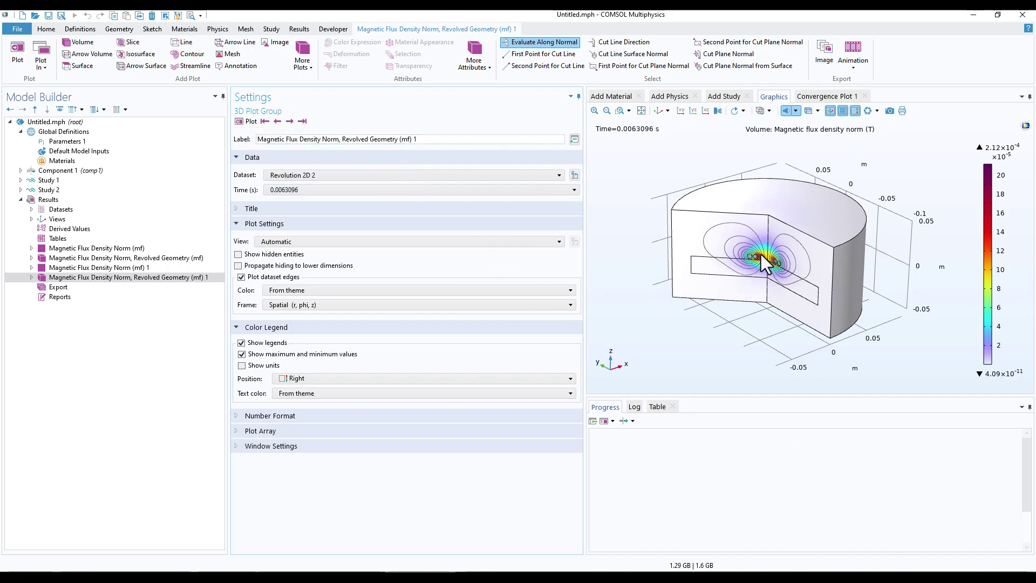
click(54, 249)
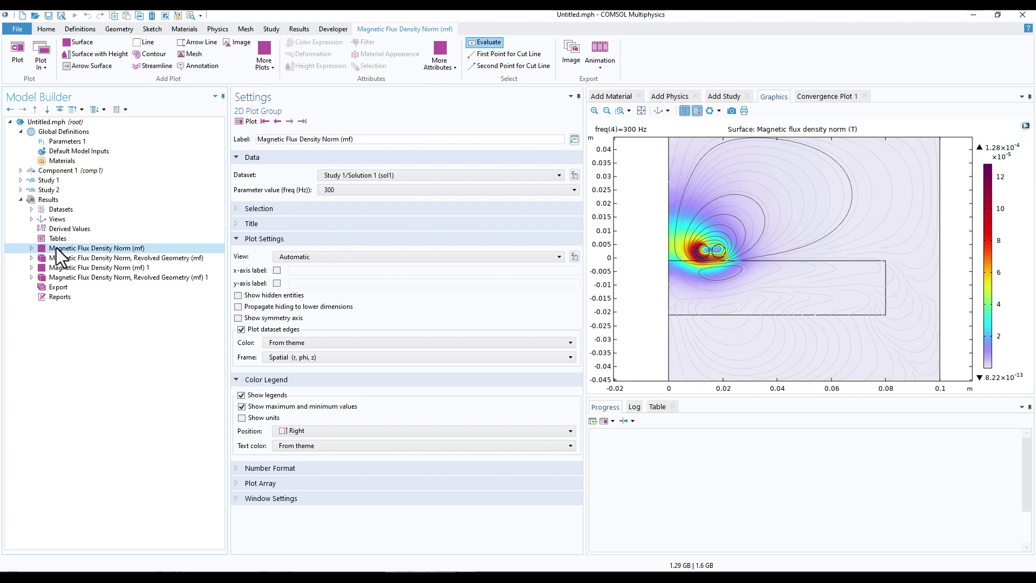
click(31, 218)
Step: Add a domain Selection of domain 2 to Study 2/Solution 2 and render the revolved 3D plot
click(32, 210)
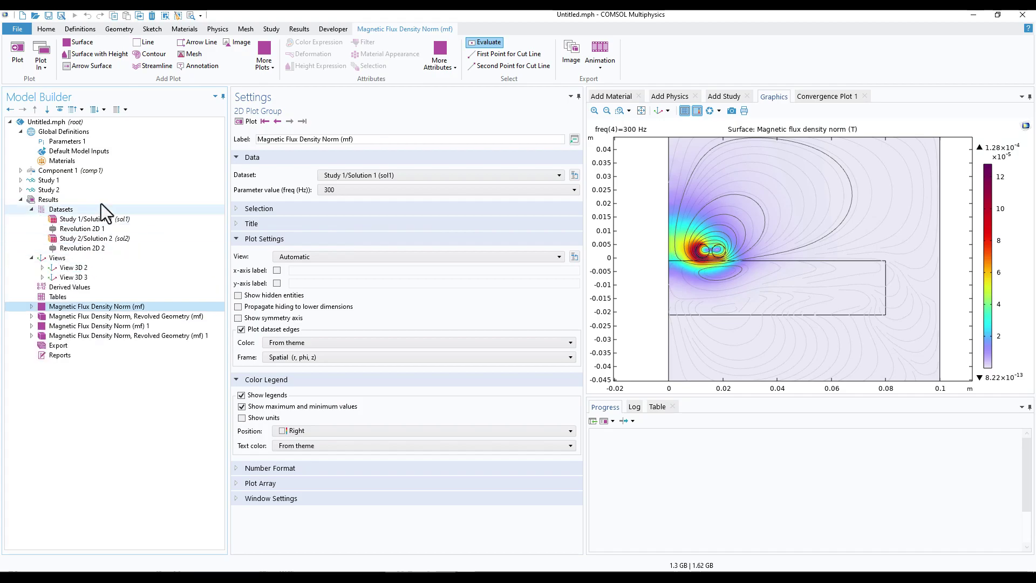
click(81, 228)
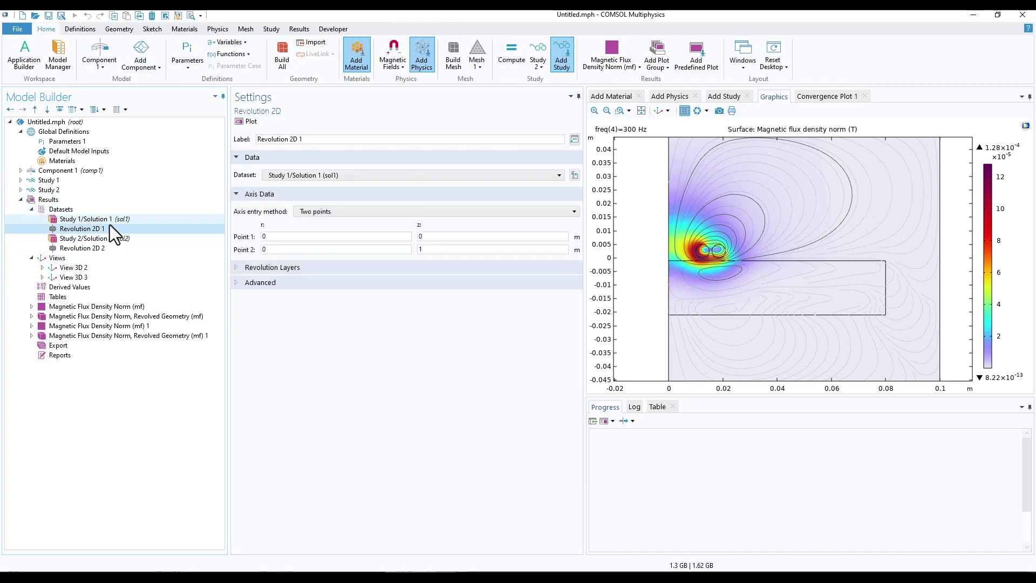
click(101, 221)
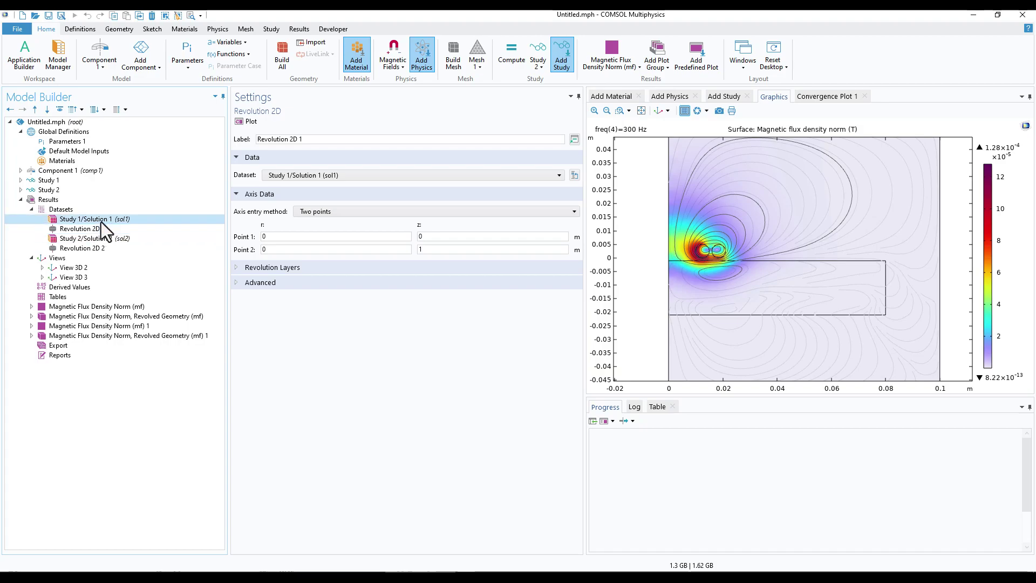
right_click(100, 222)
click(75, 248)
right_click(78, 238)
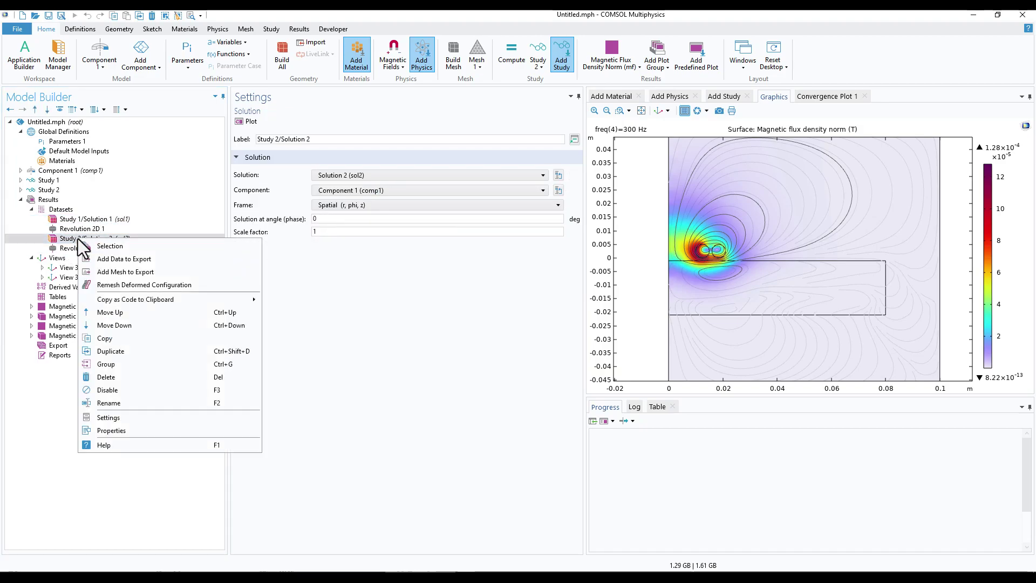
click(105, 250)
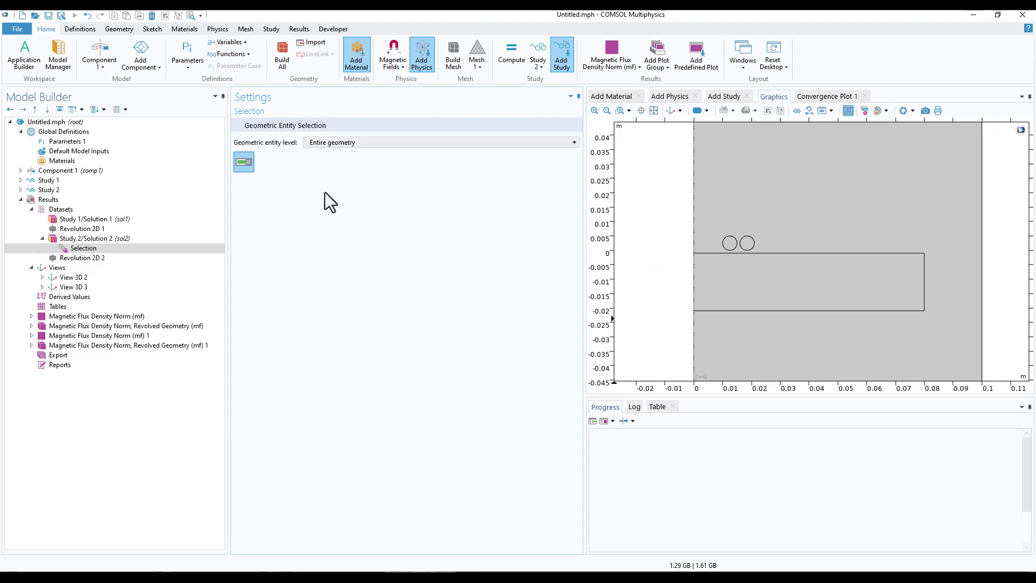
click(326, 143)
click(321, 164)
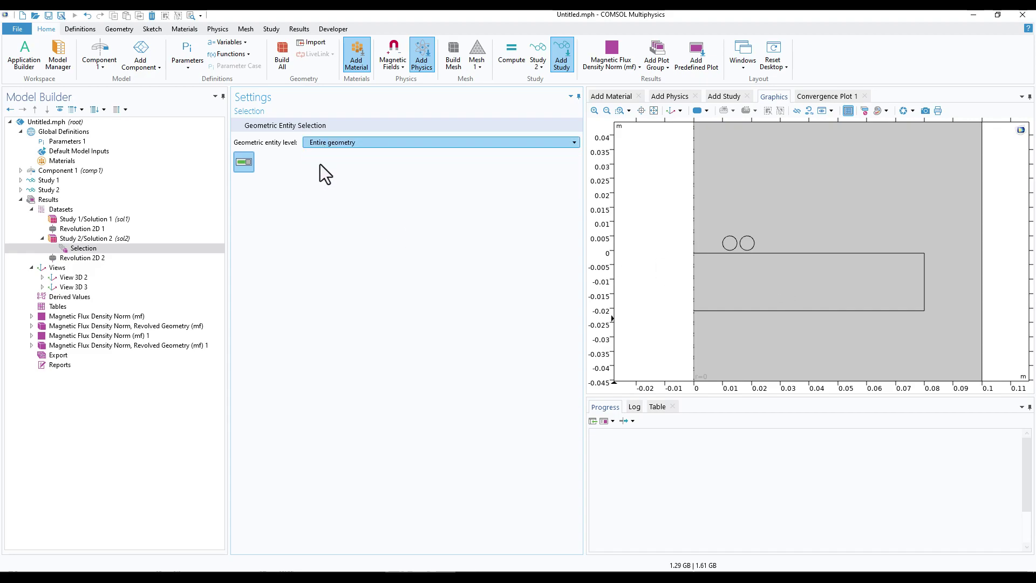
click(791, 302)
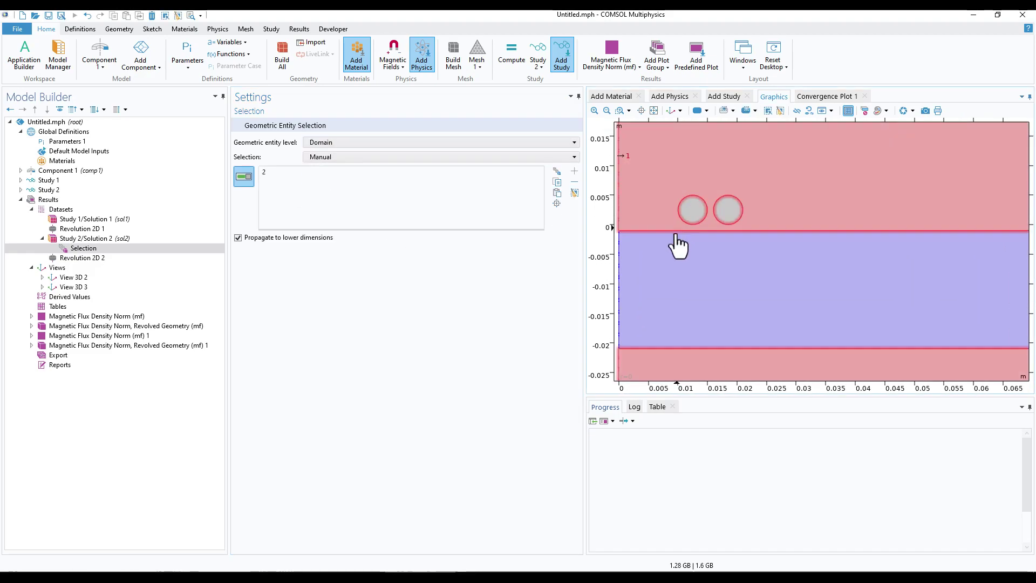
click(95, 345)
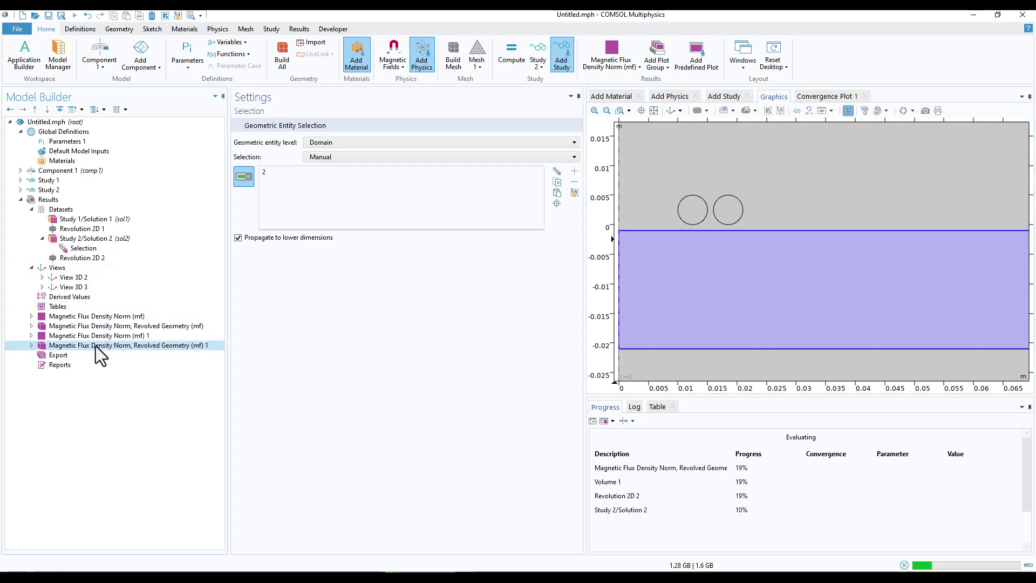
Step: Zoom into the 3D plot and add an empty 1D Plot Group under Results
scroll(811, 242, up, 5)
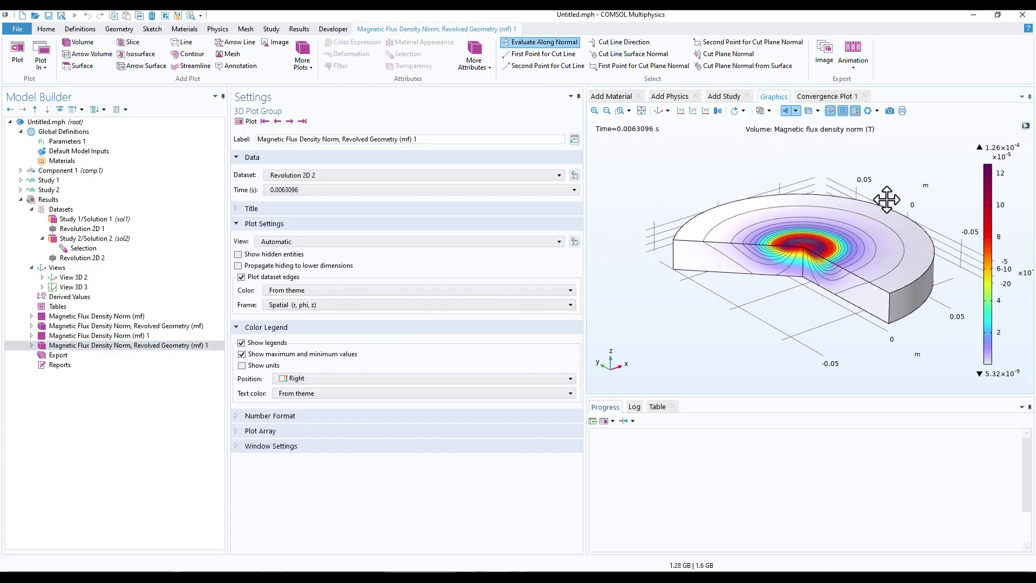
scroll(813, 253, up, 4)
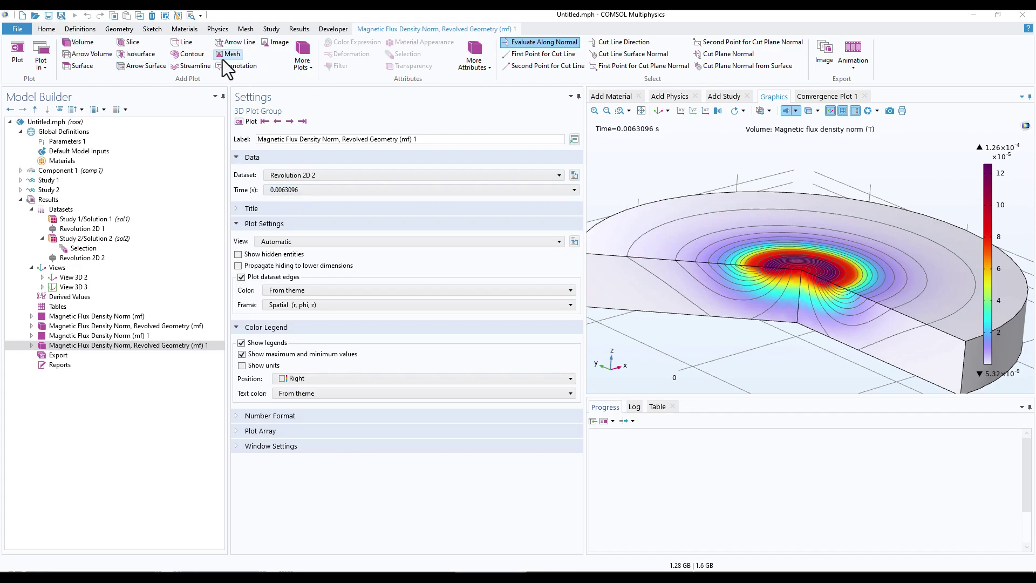
click(298, 30)
click(229, 59)
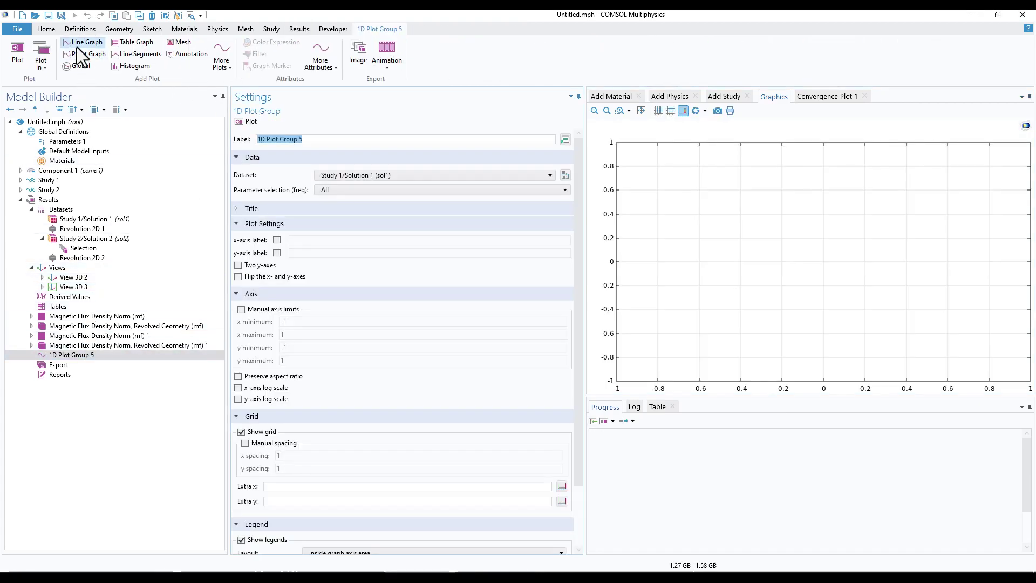
Step: Add a Global plot and set the 1D plot group's dataset to Study 2/Solution 2
click(80, 67)
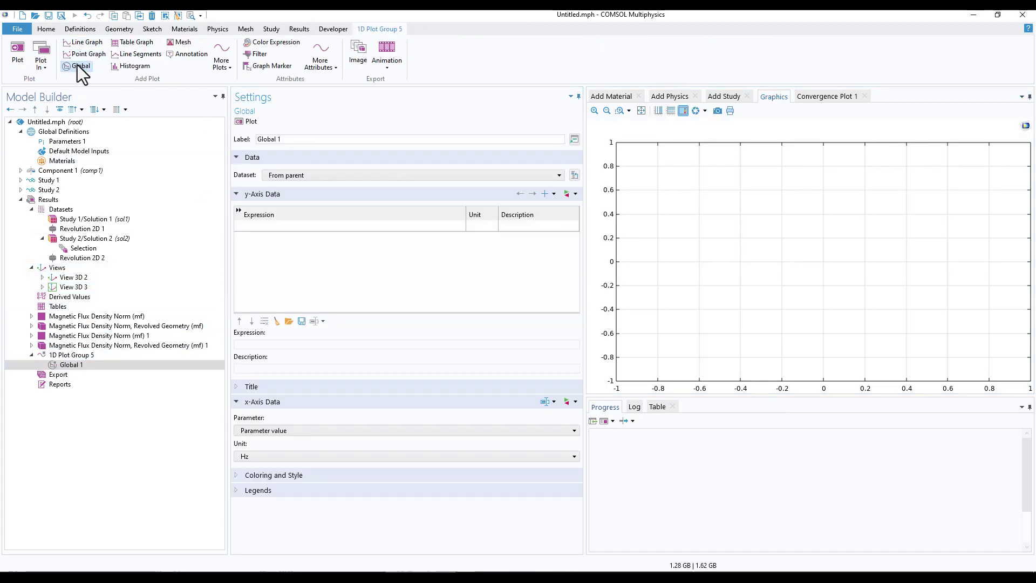
click(124, 356)
click(348, 176)
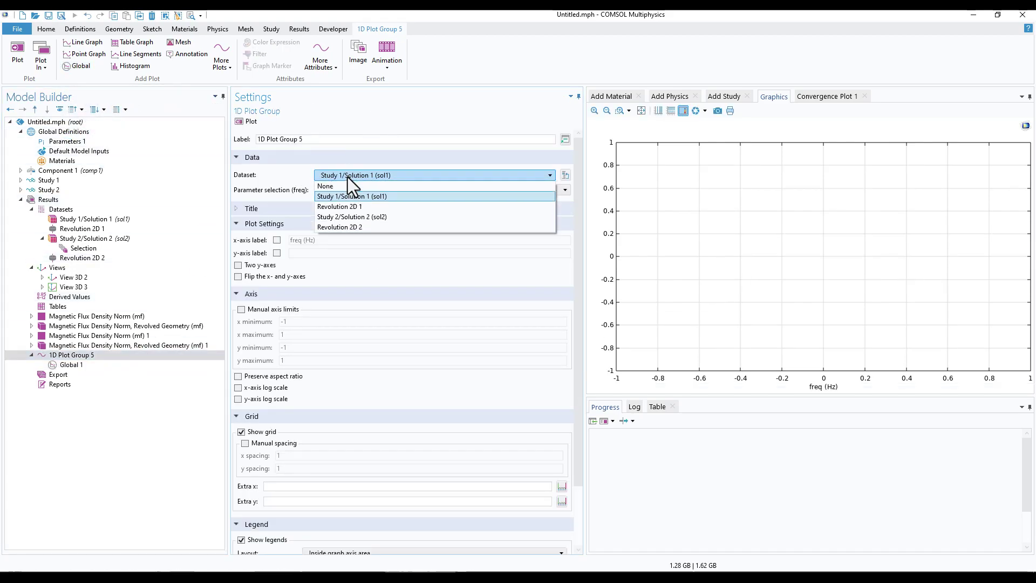
click(361, 214)
click(80, 364)
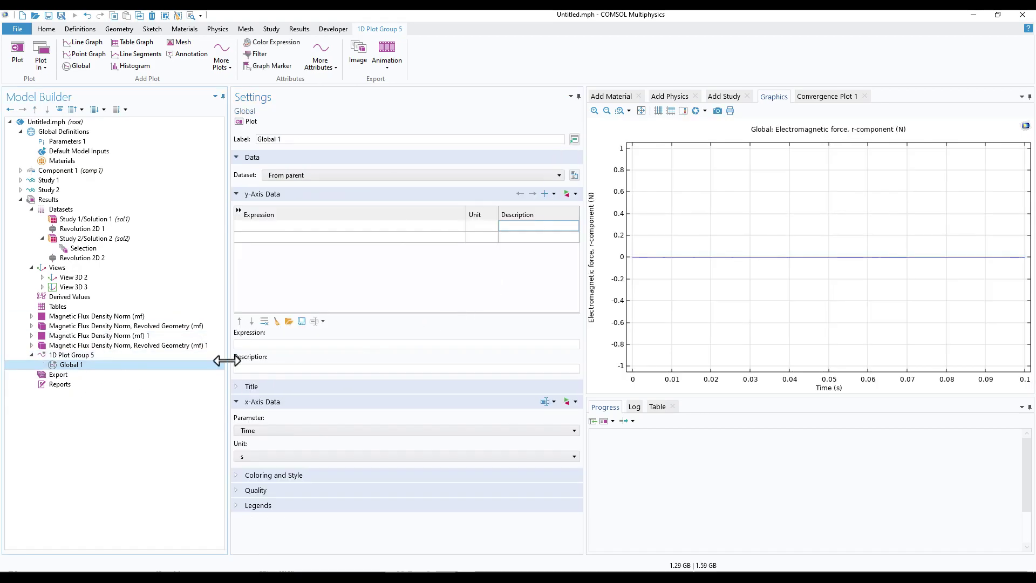
Step: Plot mf.Forcez_plate from Magnetic Fields > Mechanical against time, removing the empty expression row
click(316, 222)
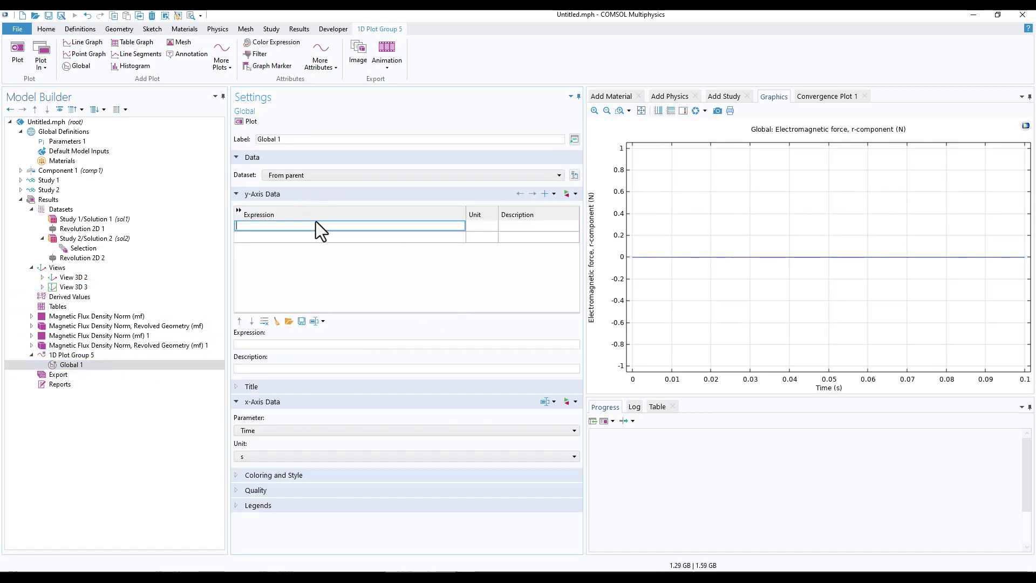
click(544, 194)
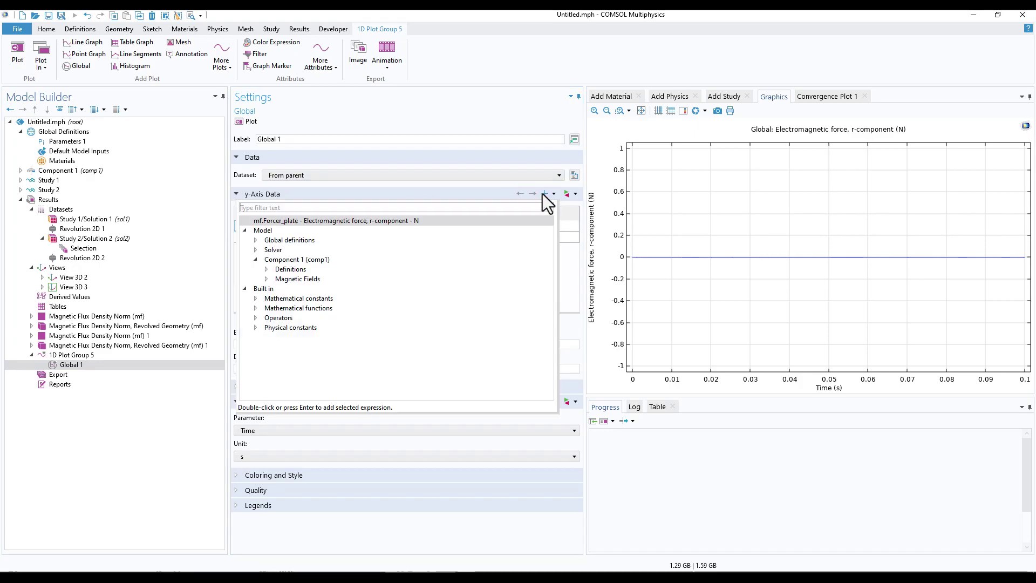
click(265, 279)
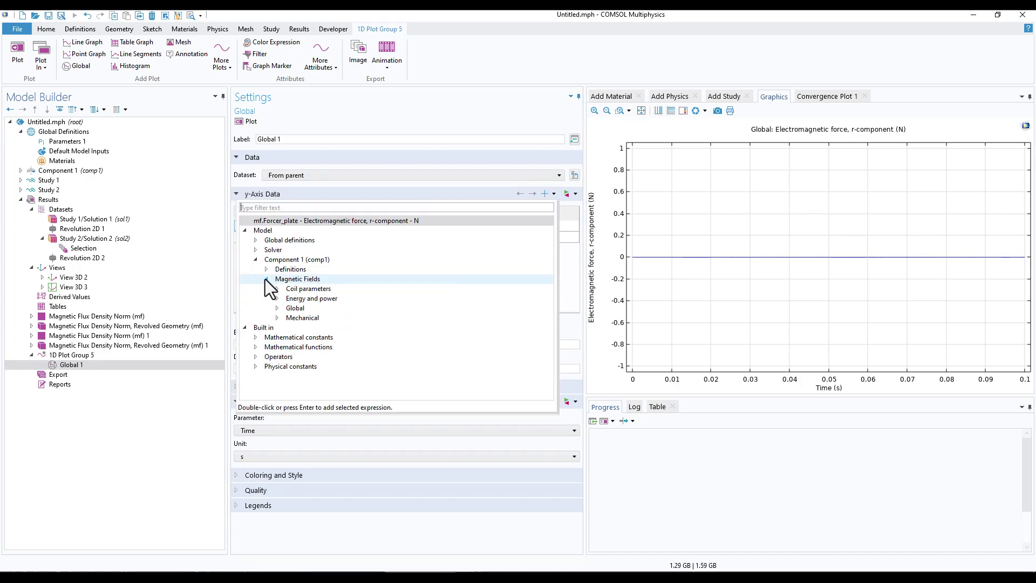
click(277, 319)
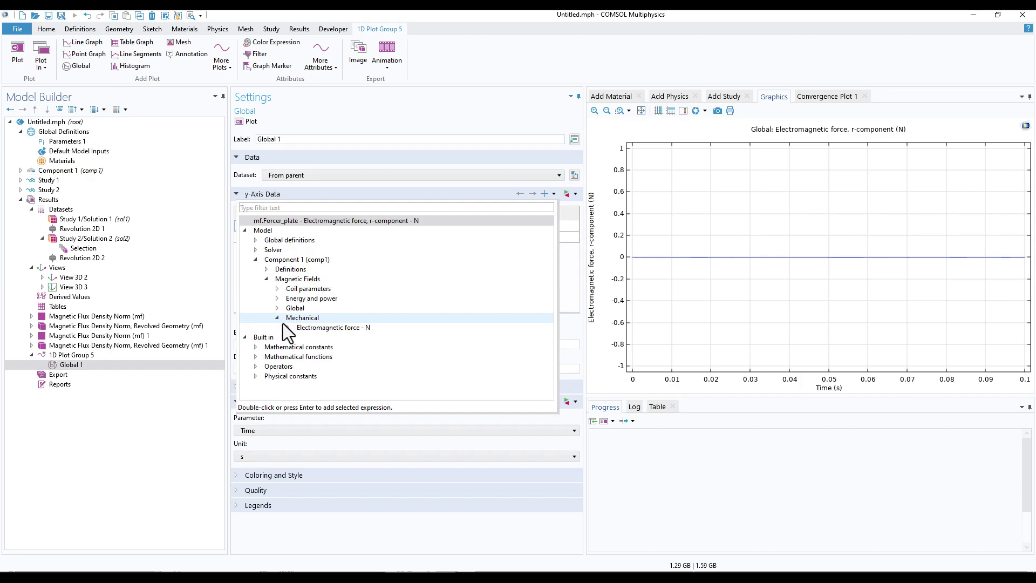
click(286, 326)
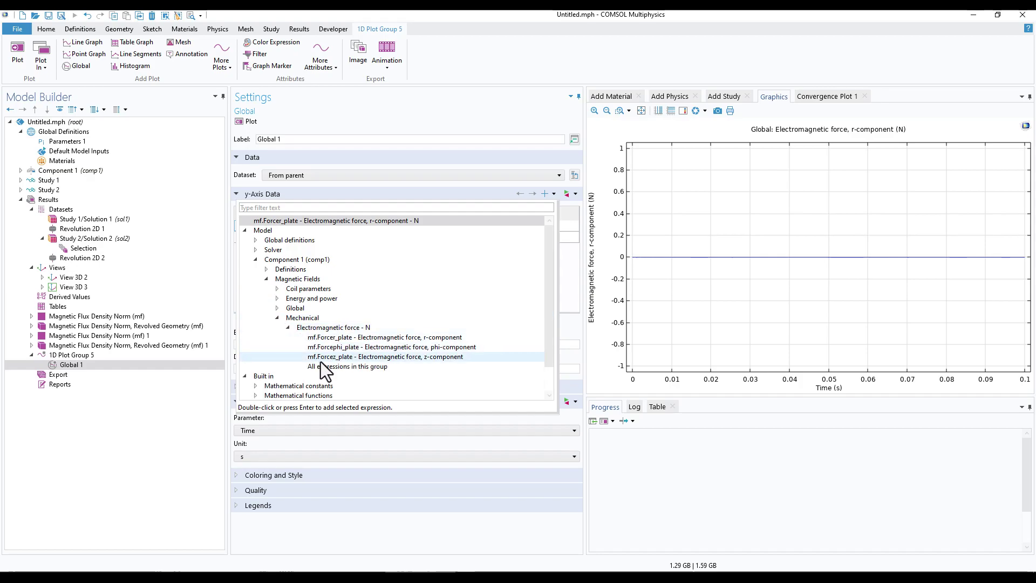
click(338, 357)
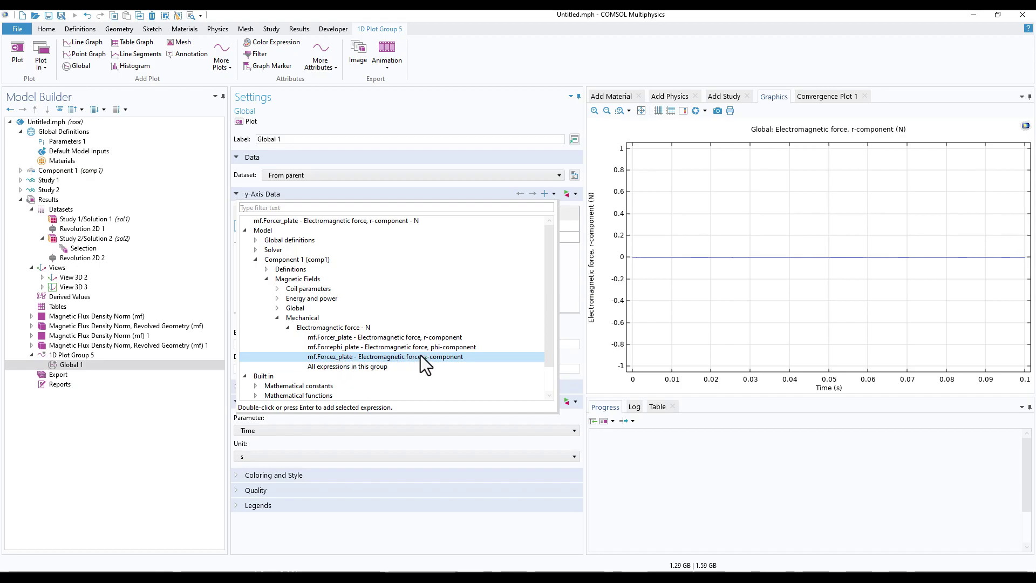
double_click(403, 360)
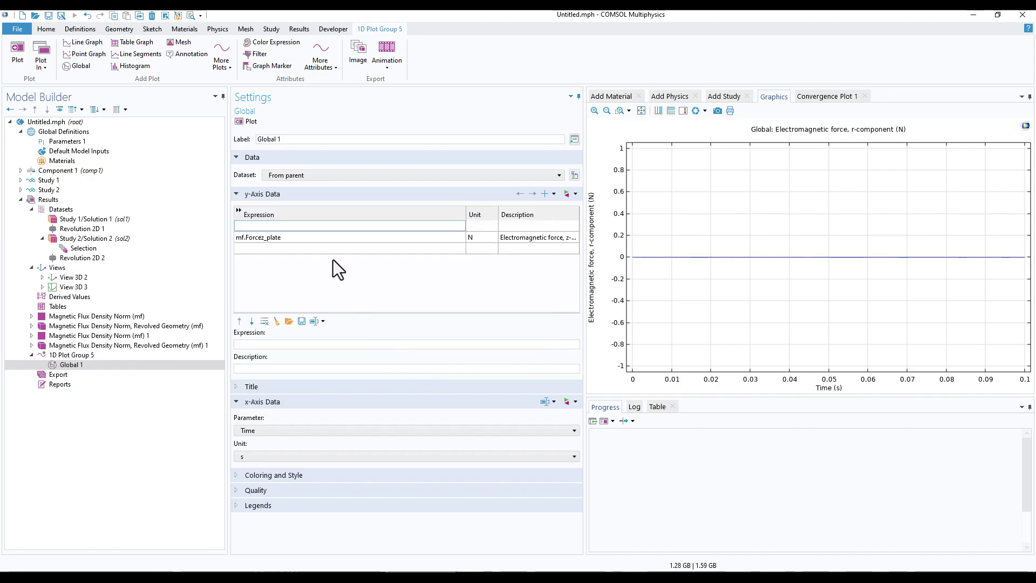
click(264, 322)
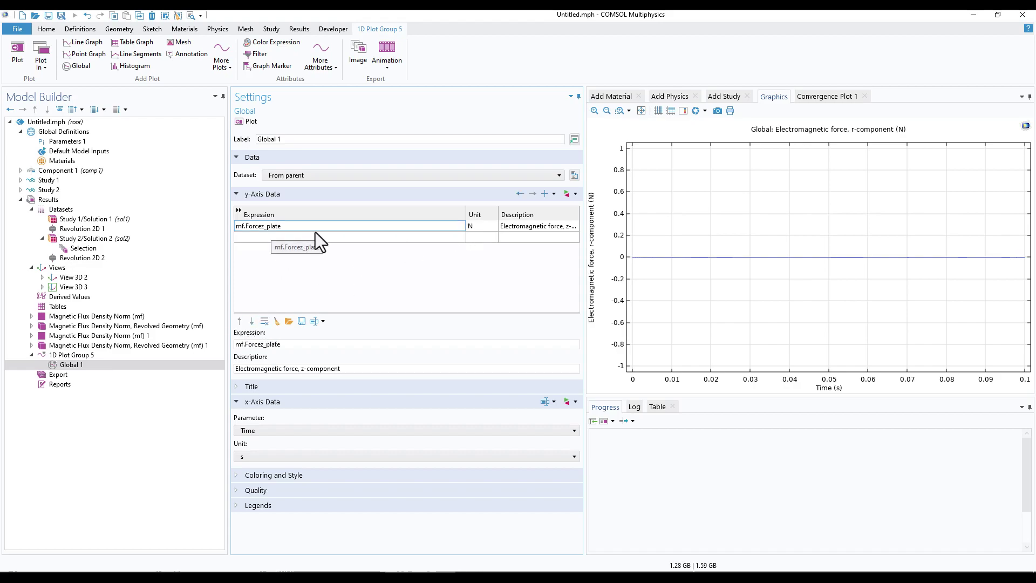
click(249, 121)
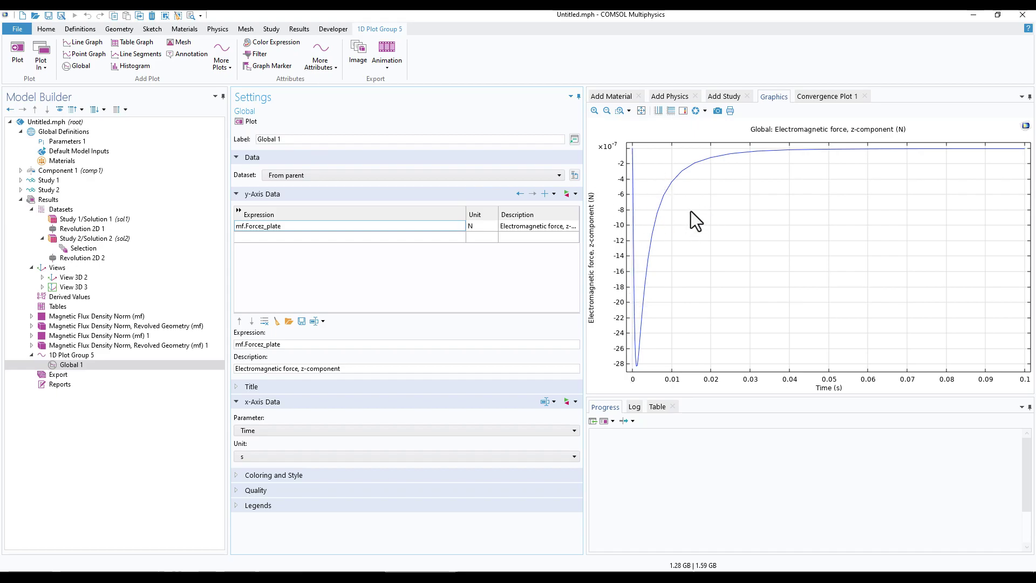
Step: Change the global plot expression to abs(mf.Forcez_plate) and replot the force curve
double_click(235, 228)
click(237, 228)
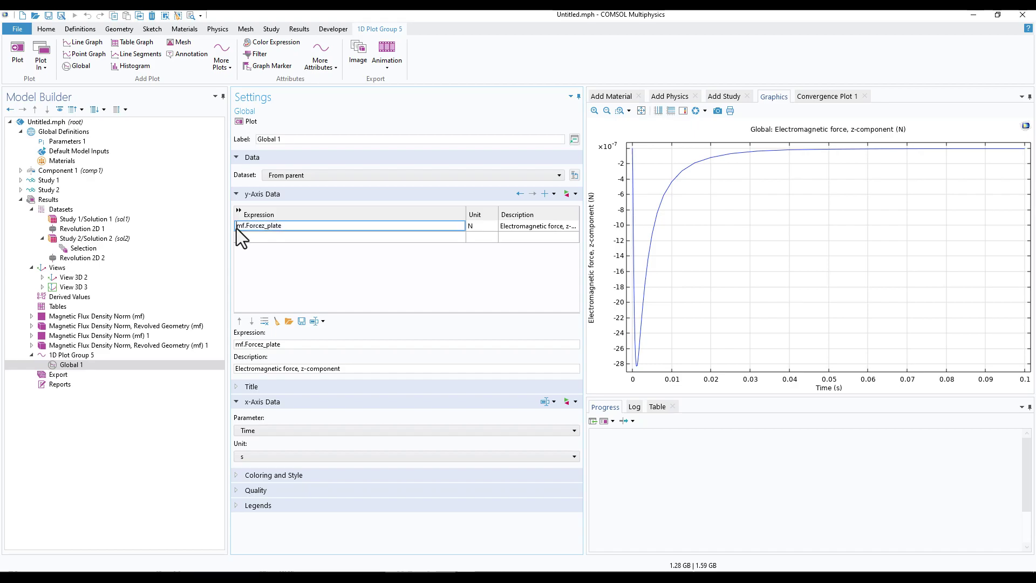
text(abs()
click(251, 122)
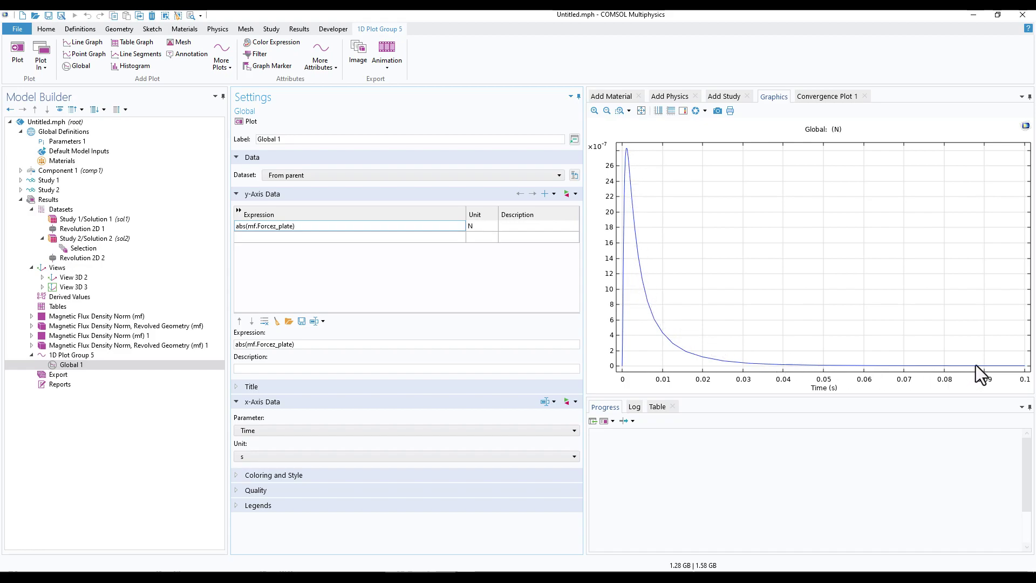
Step: Expand Study 1 and select Step 1: Frequency Domain
click(260, 344)
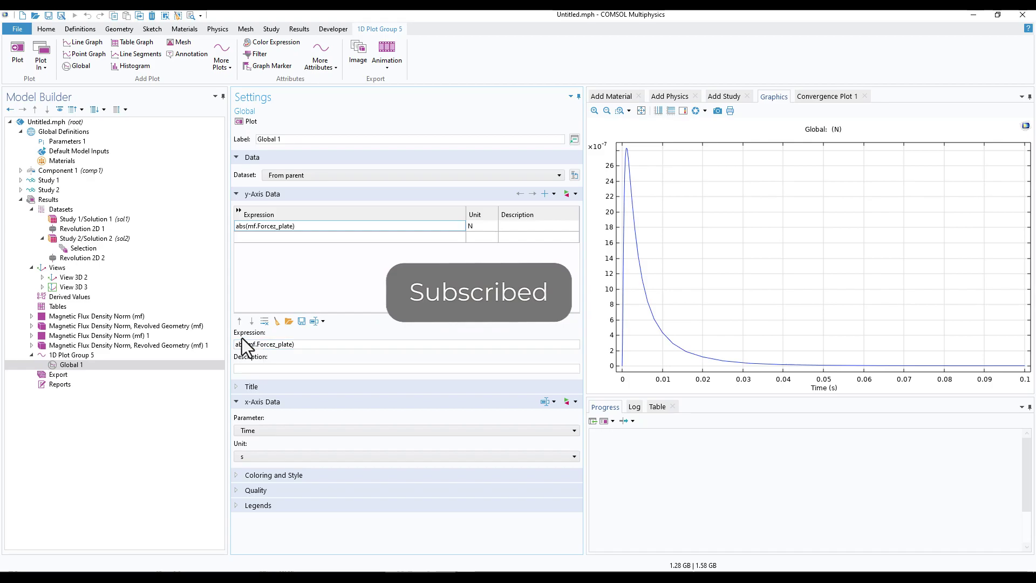
click(21, 180)
click(70, 189)
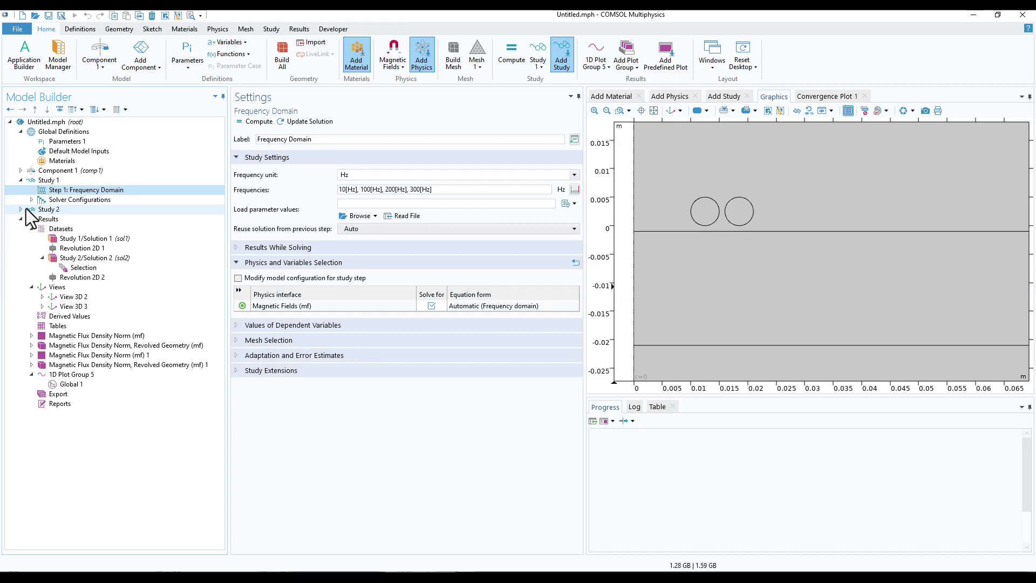
Step: Review the force graph, 2D and revolved flux-density plots, then zoom extents on the time-dependent plate plot
click(21, 180)
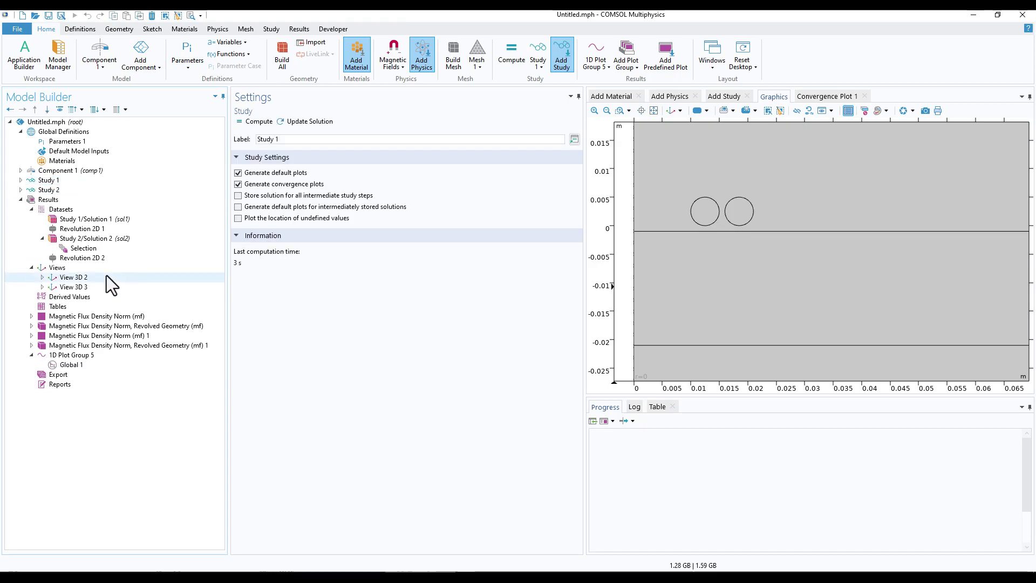
click(80, 362)
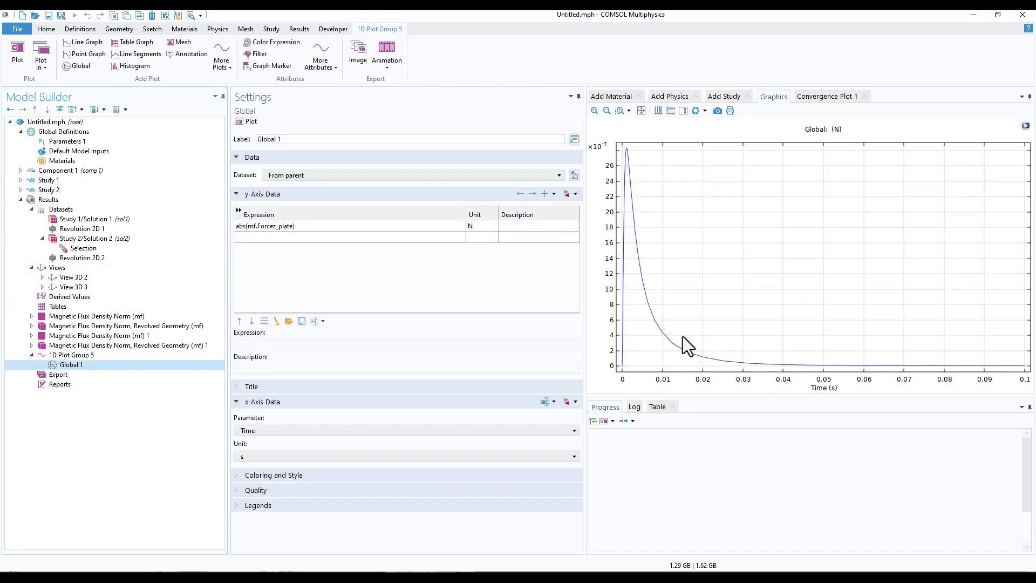
click(121, 367)
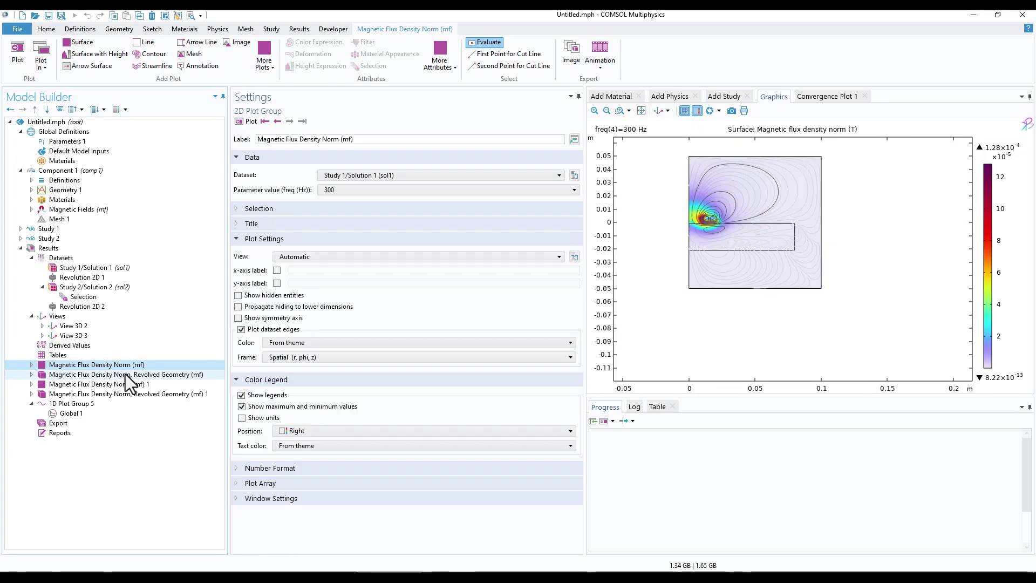
click(125, 375)
click(123, 394)
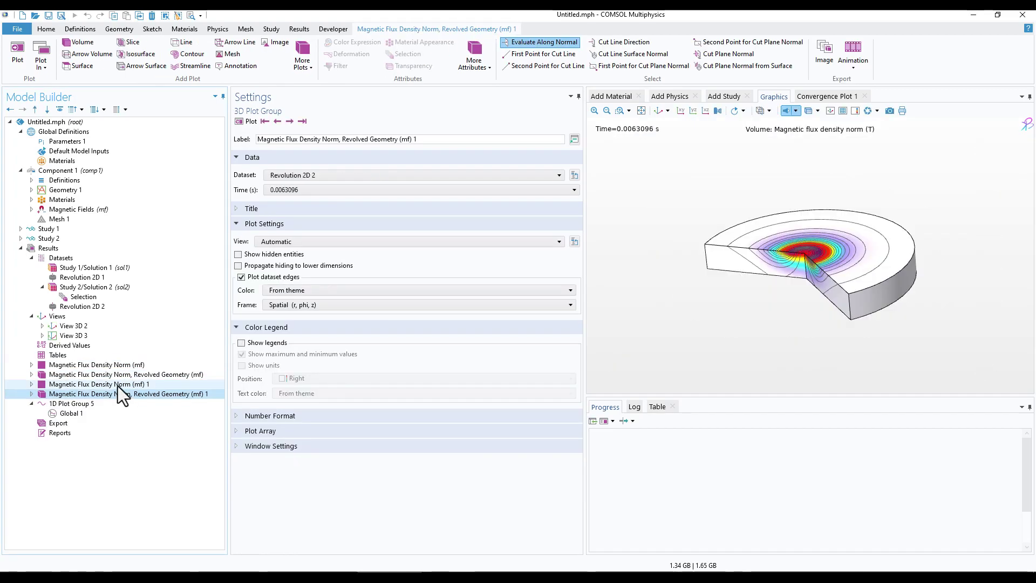
click(117, 386)
click(88, 403)
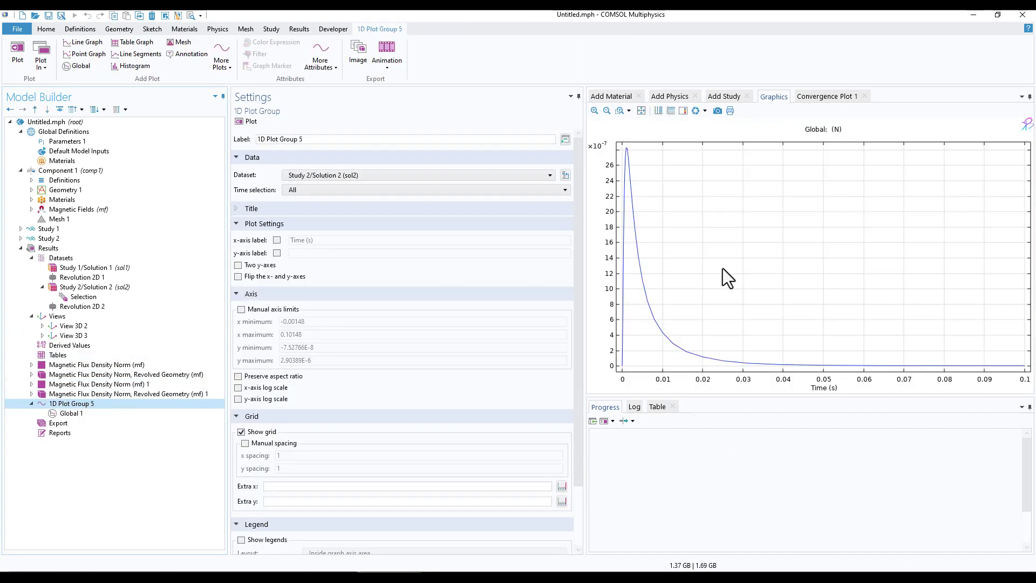
click(90, 393)
click(91, 386)
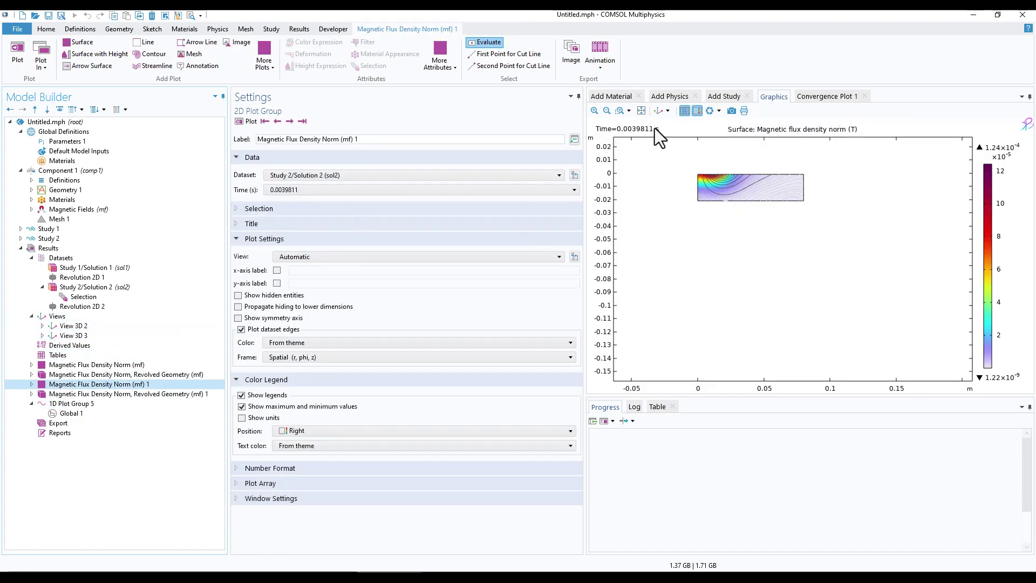
click(641, 110)
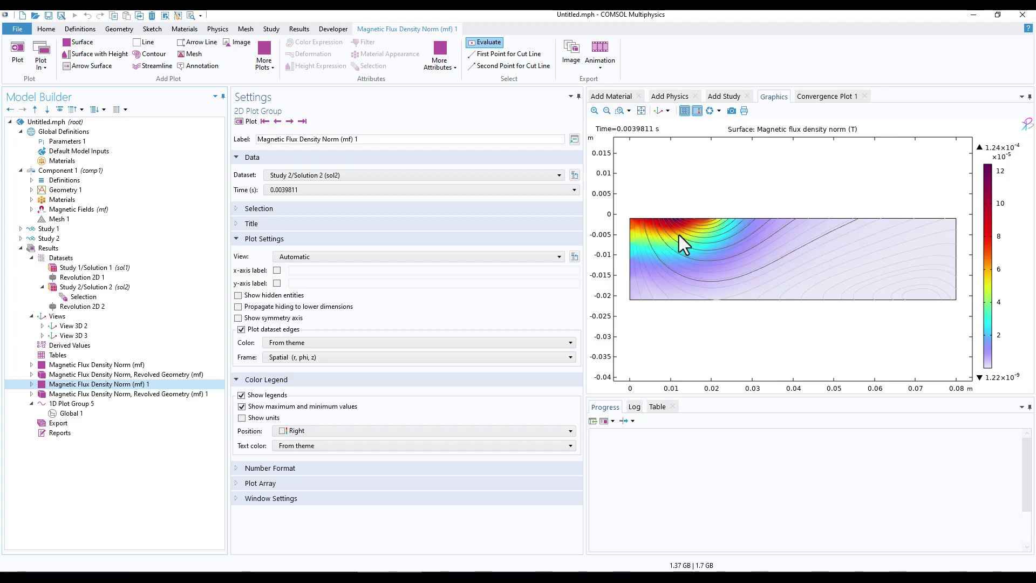